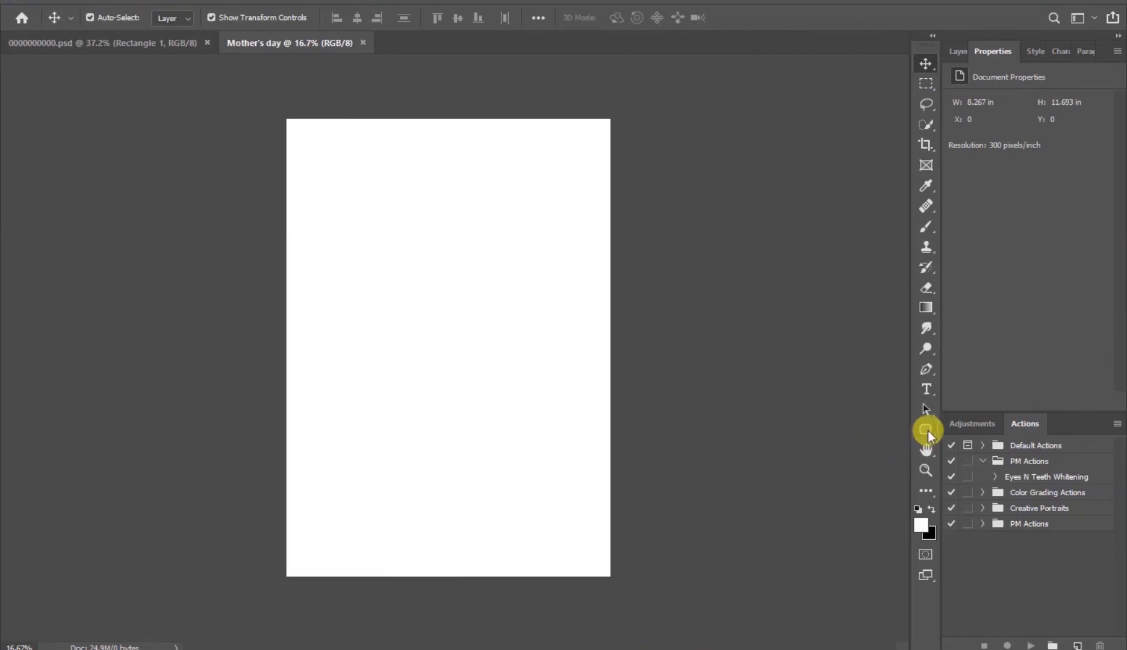
- Draw a rectangle covering the whole page with the Rectangle tool
click(928, 430)
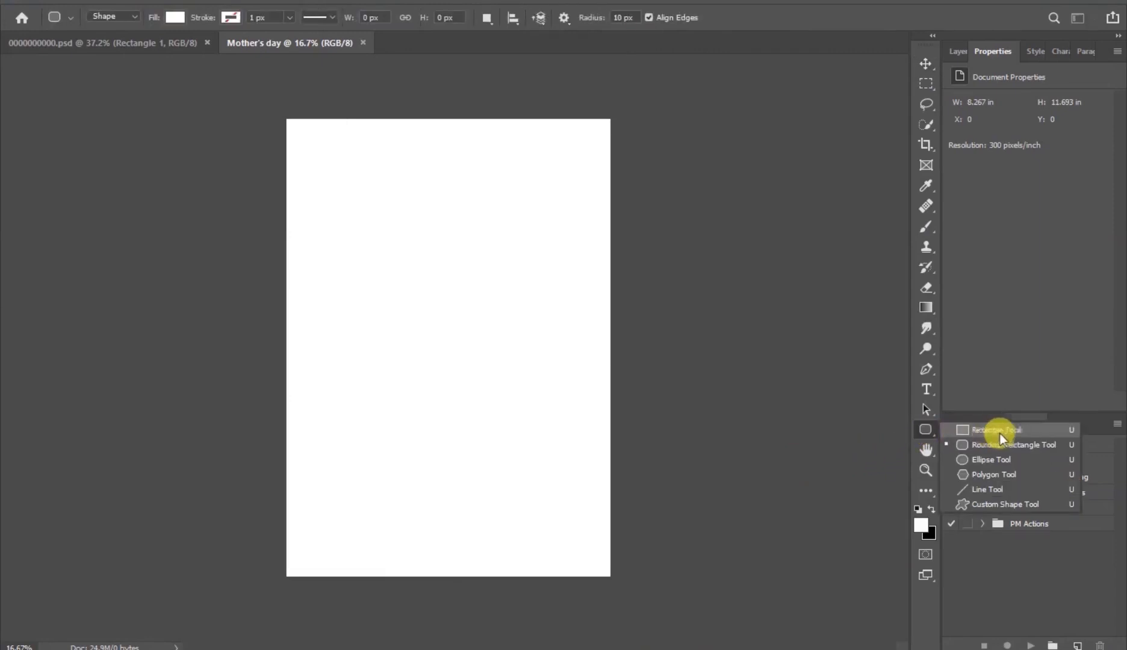
click(1034, 431)
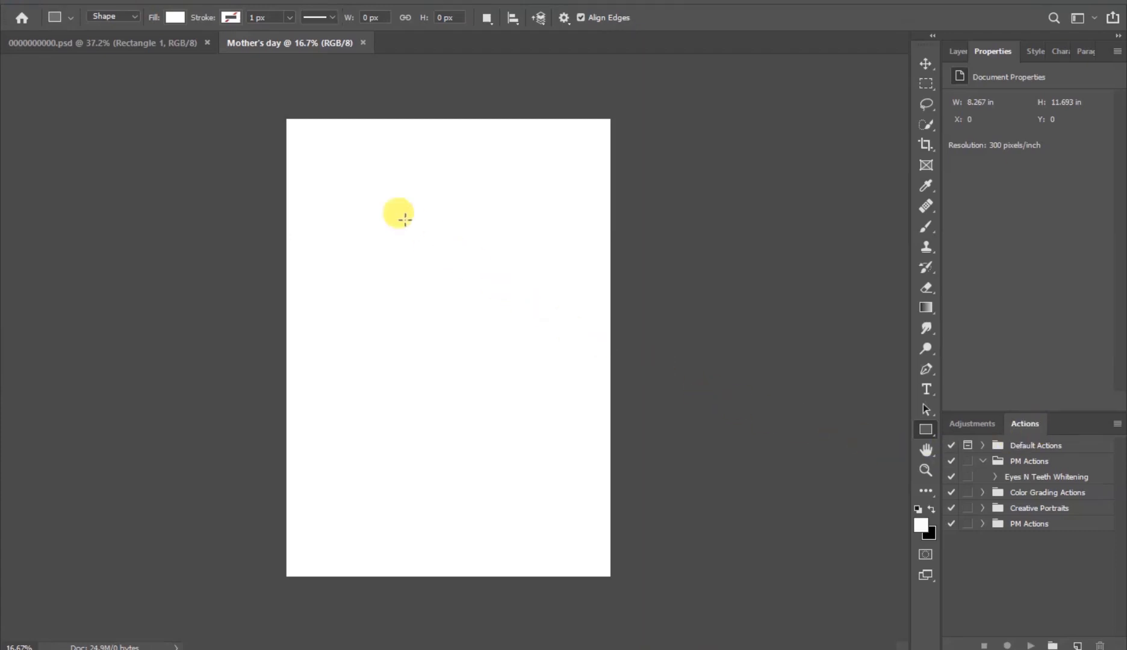
drag(282, 113, 611, 581)
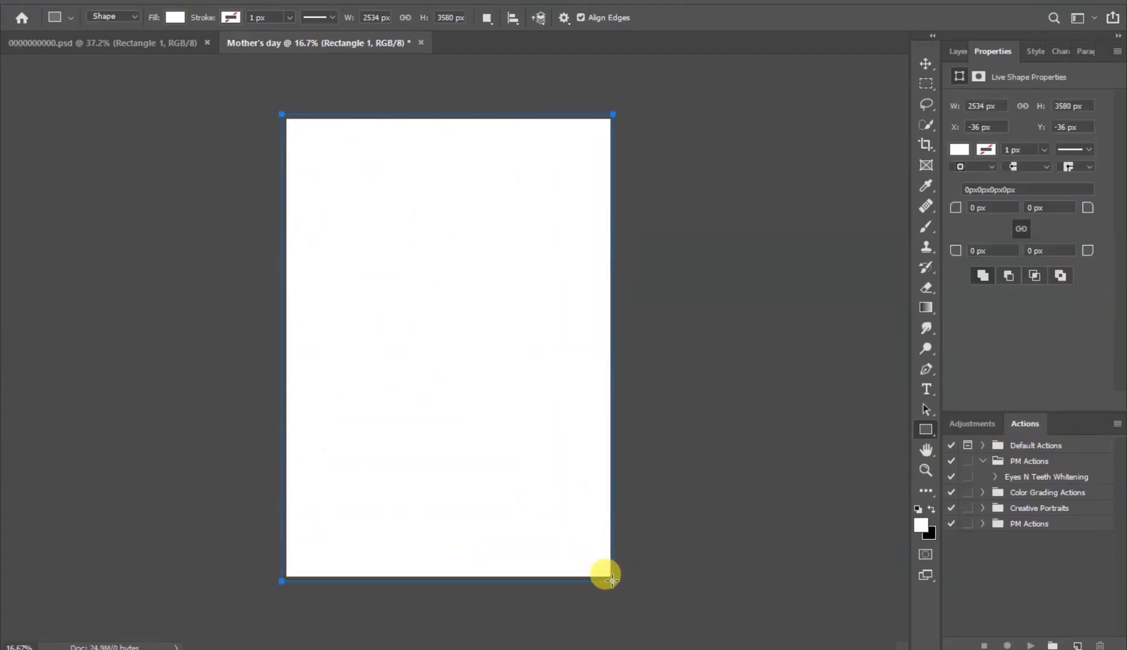
- Set the rectangle's fill colour to fde9ef
scroll(500, 285, up, 1)
scroll(499, 285, up, 1)
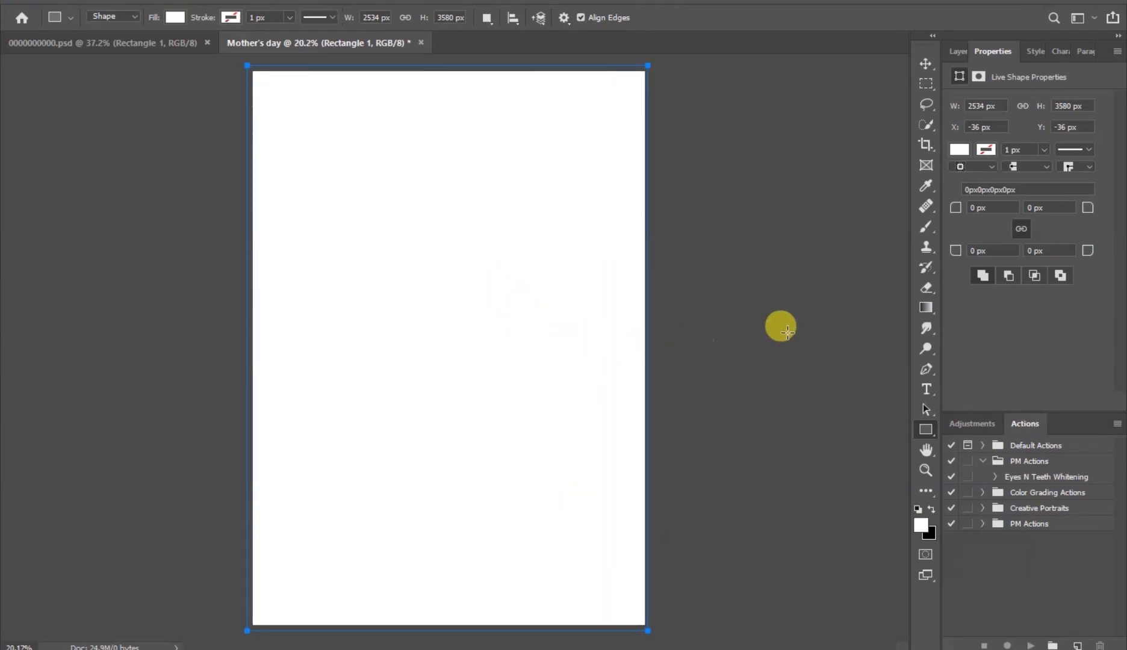
click(926, 64)
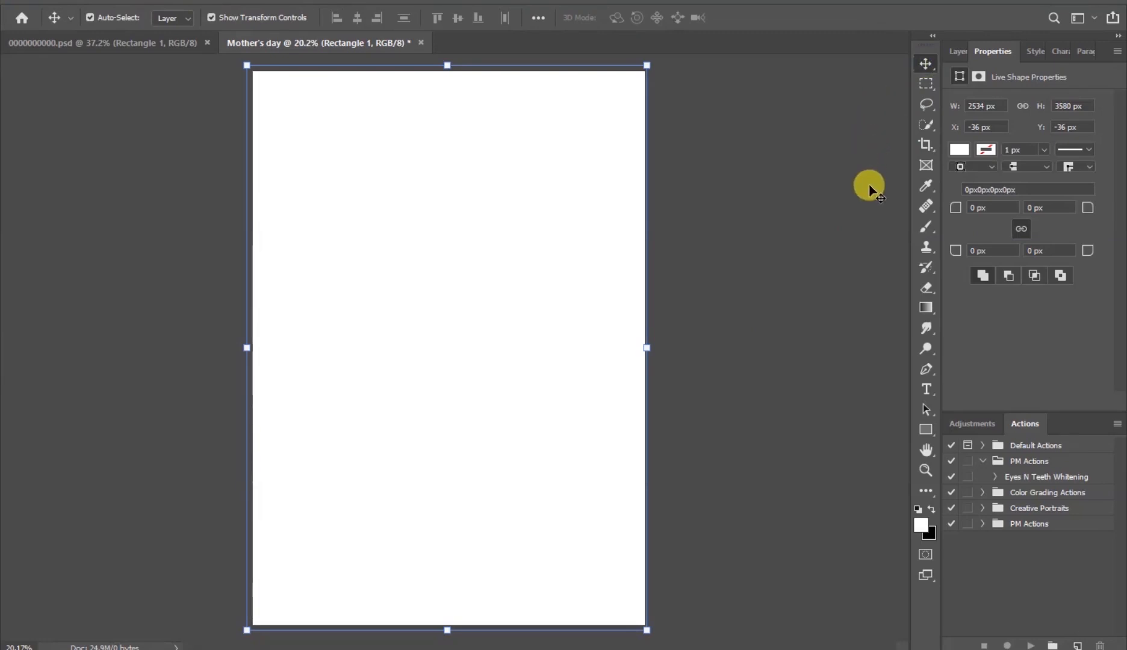
click(963, 150)
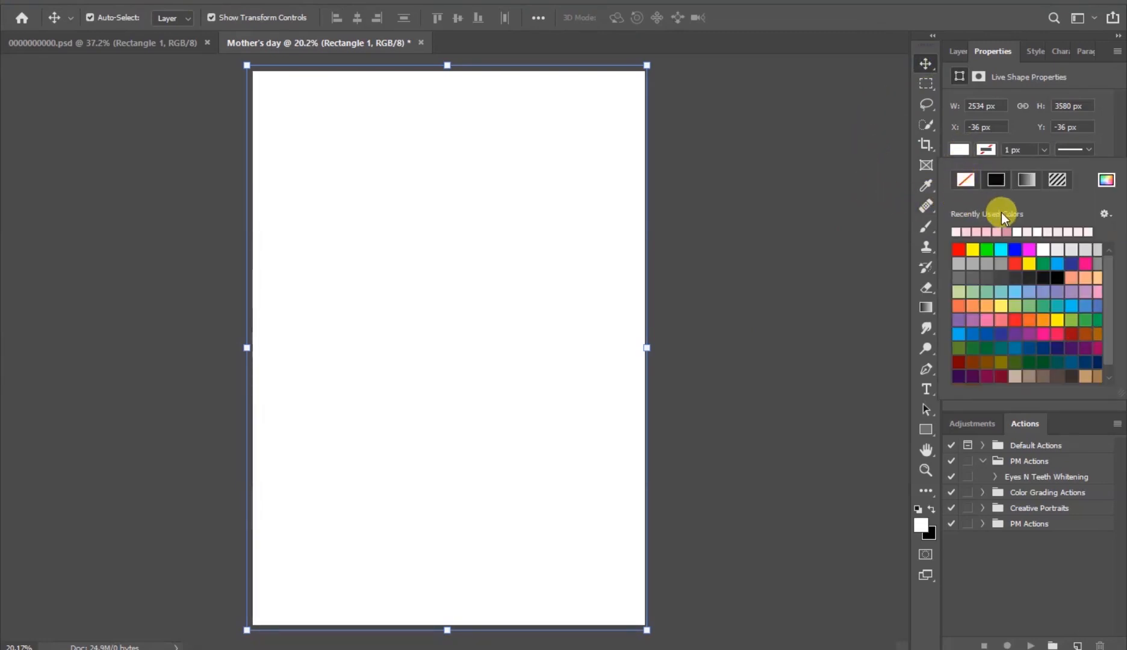
click(1107, 181)
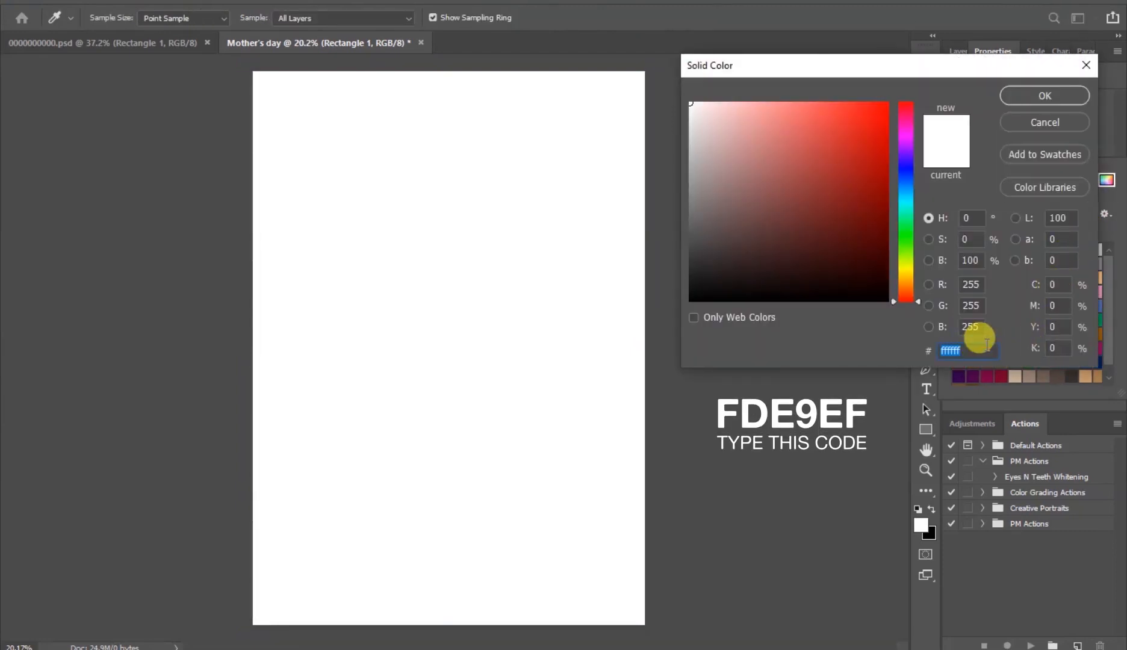
text(fde9ef)
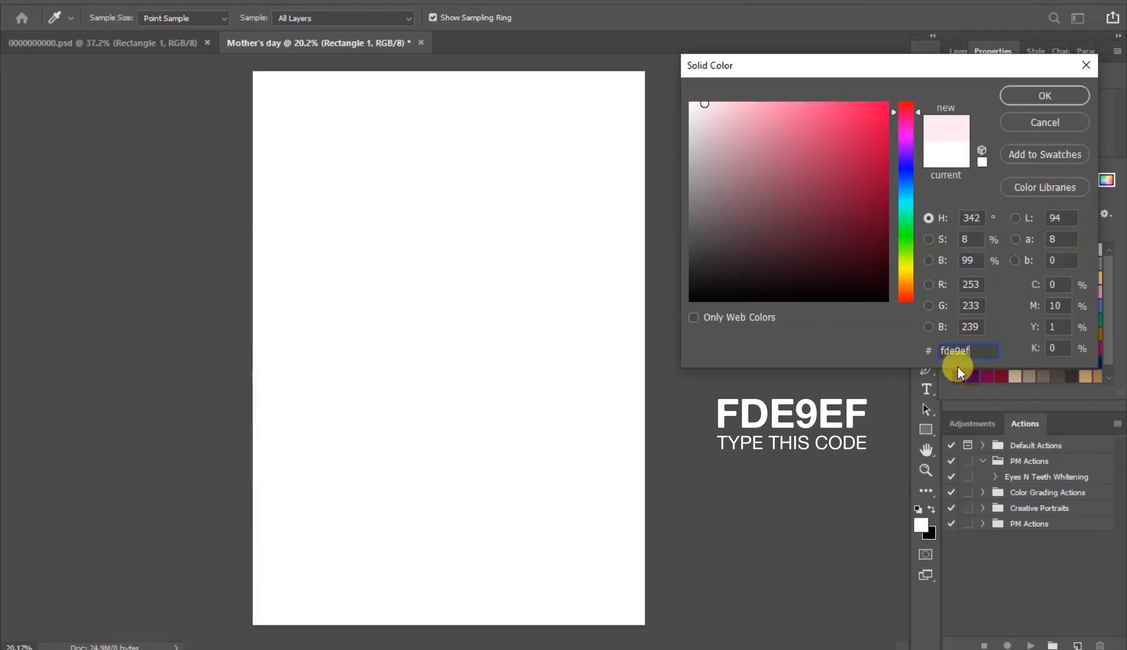
click(1040, 96)
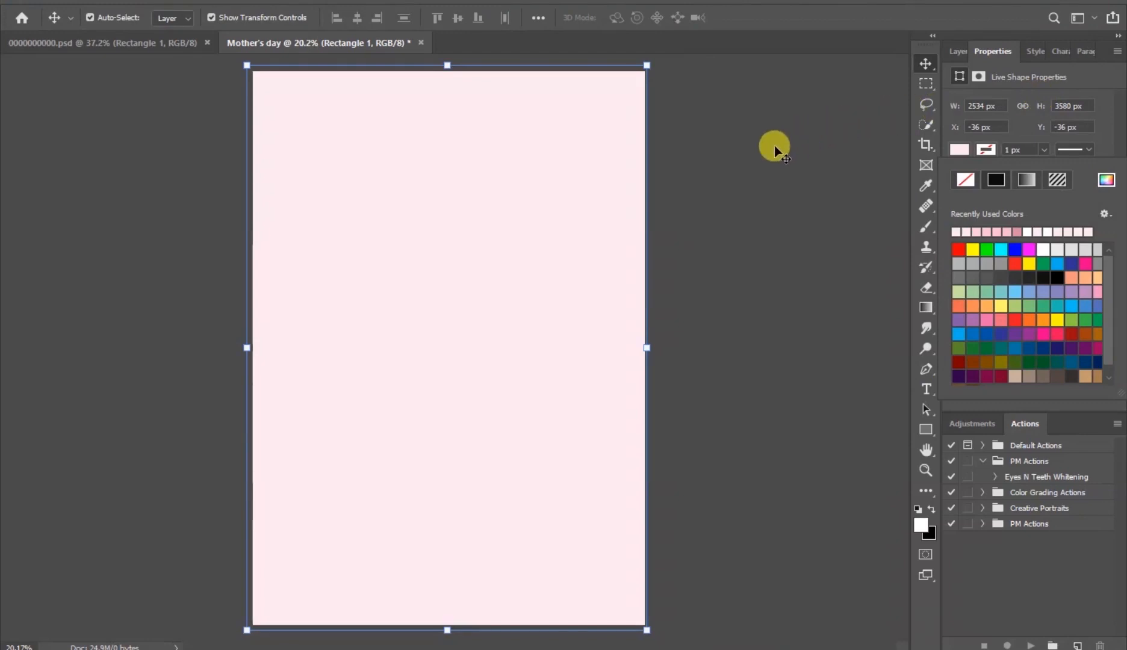
- Place the roses image into the document and position it along the top of the page
click(778, 289)
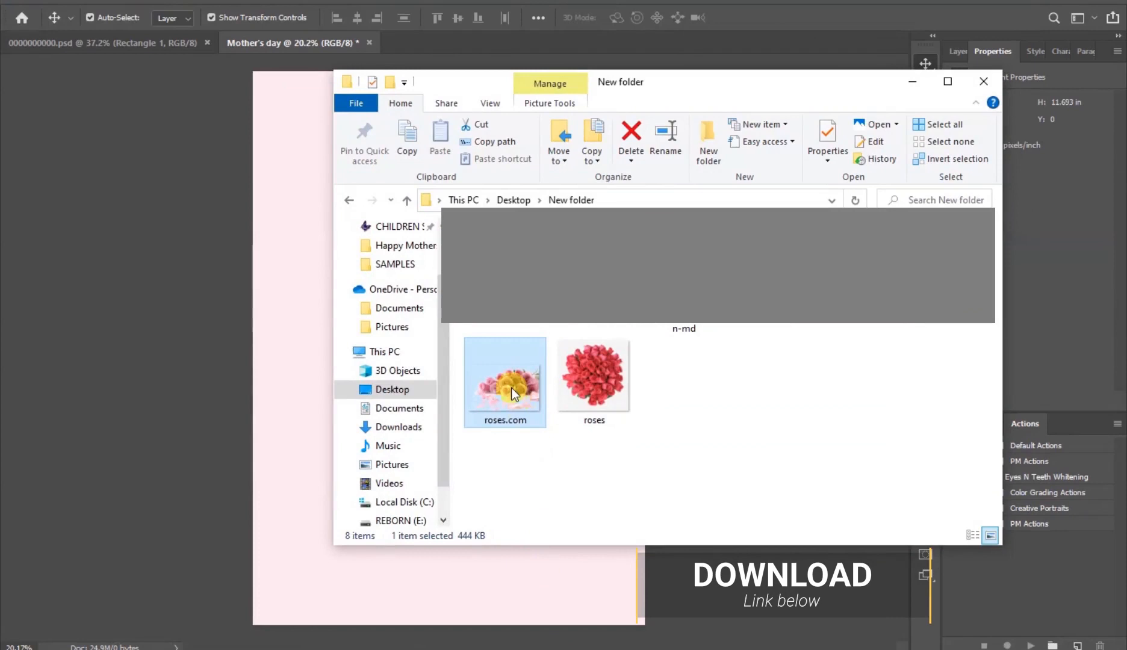
drag(511, 388, 451, 320)
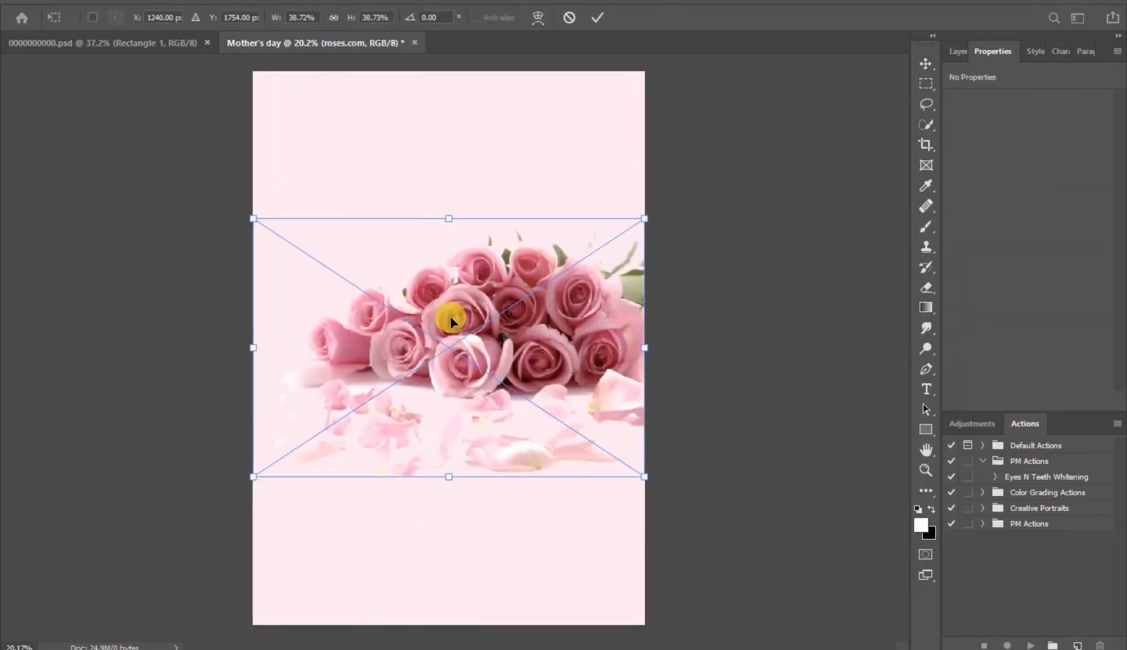
drag(461, 360, 504, 186)
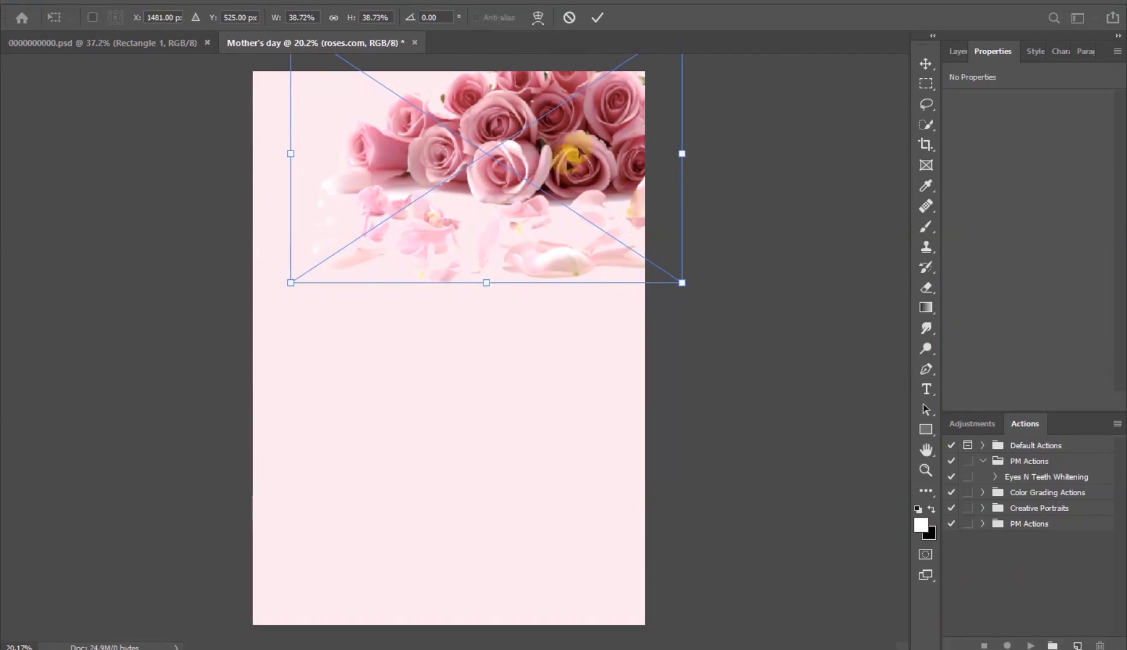
click(599, 19)
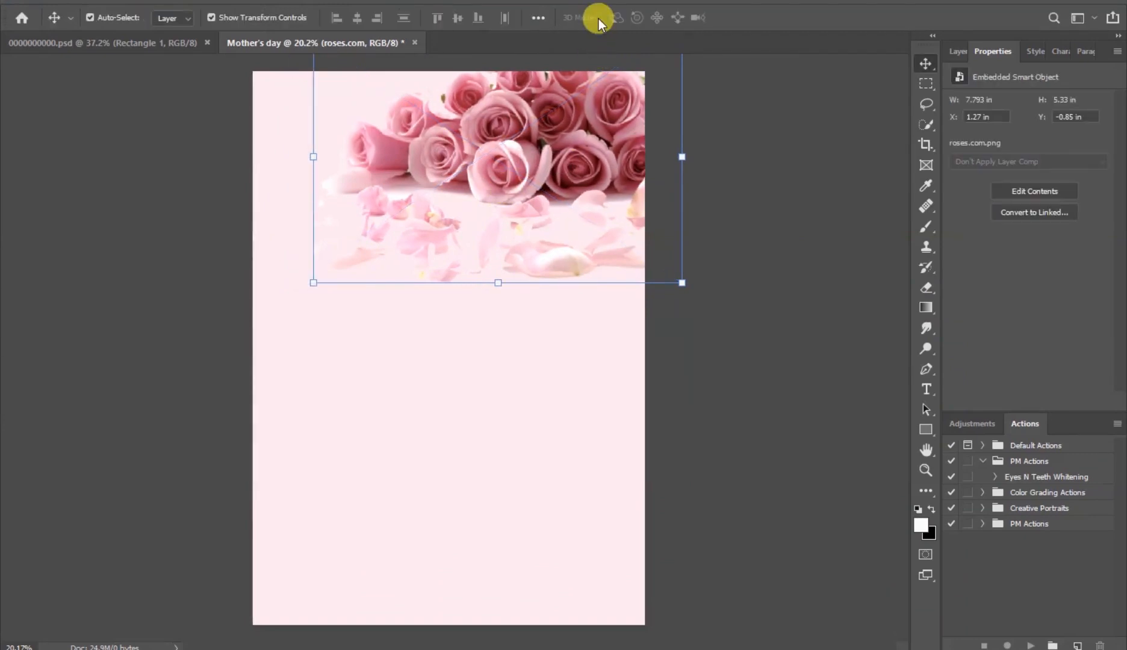
- Rasterize the roses layer
click(958, 52)
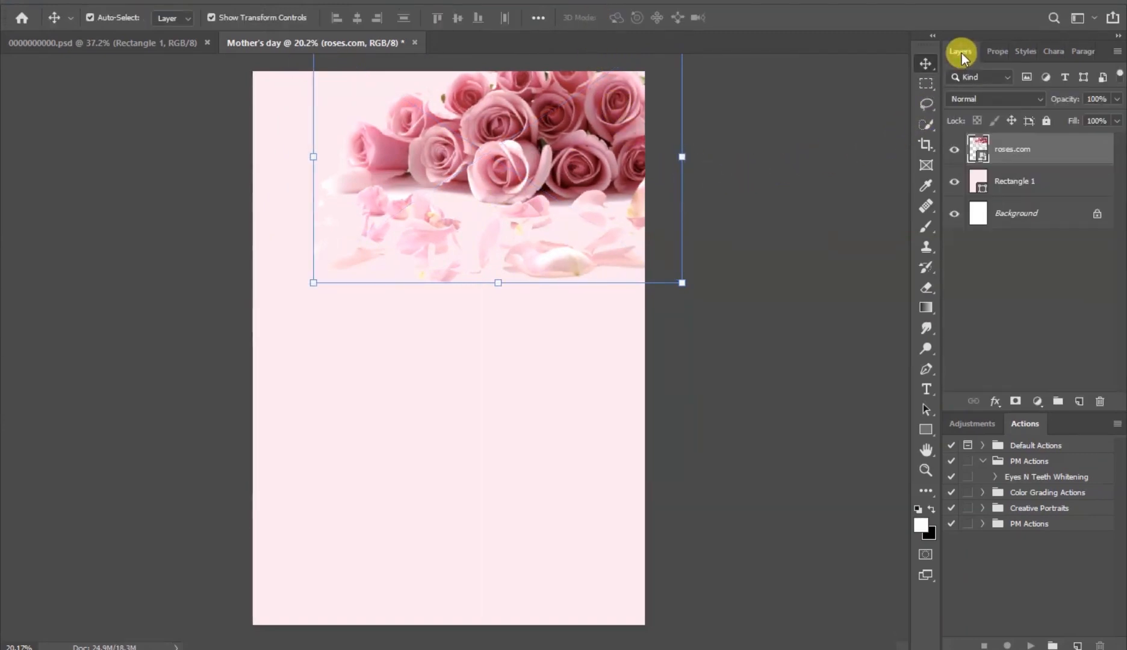
right_click(1062, 154)
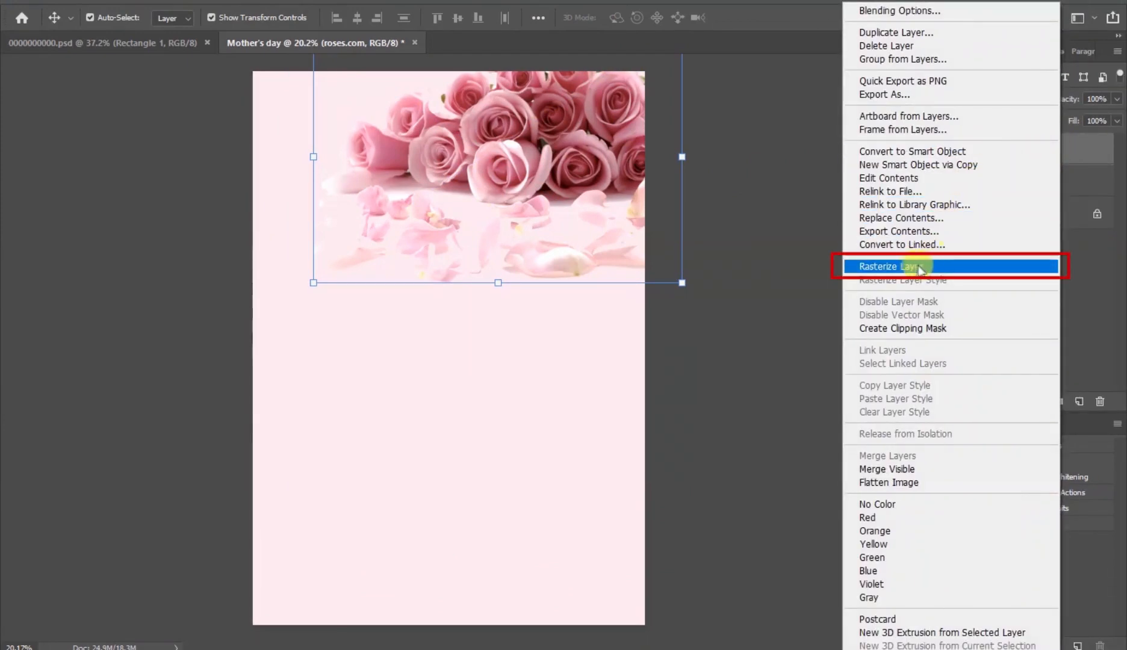
click(996, 268)
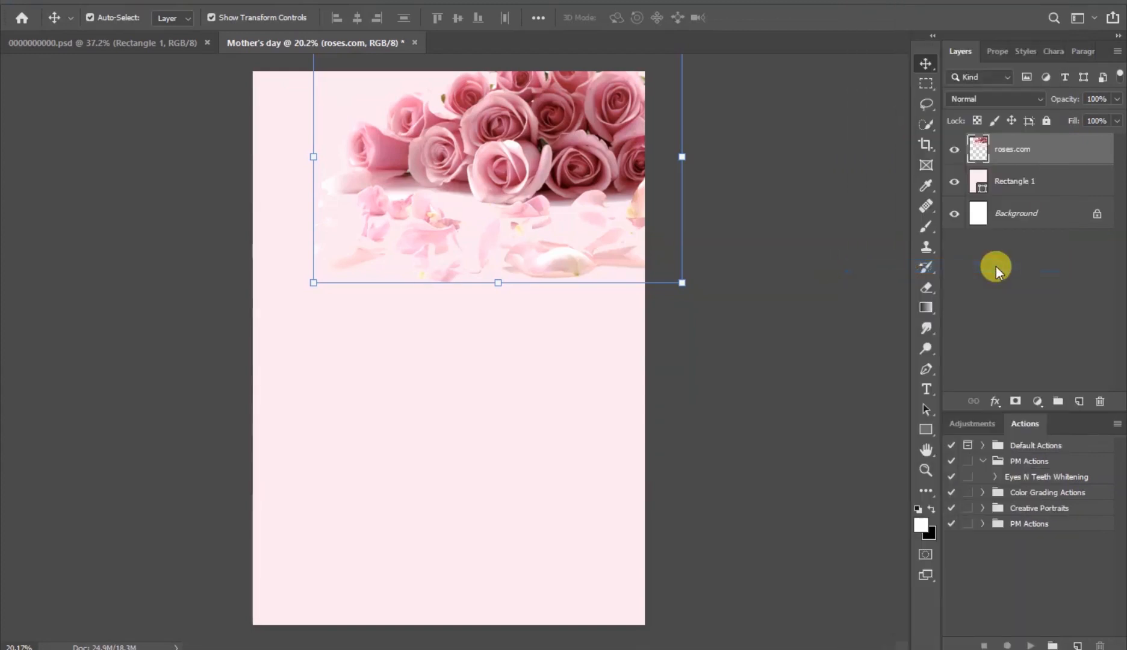
- Erase the roses image's lower edge with a 900 px soft eraser to blend it into the background
click(928, 287)
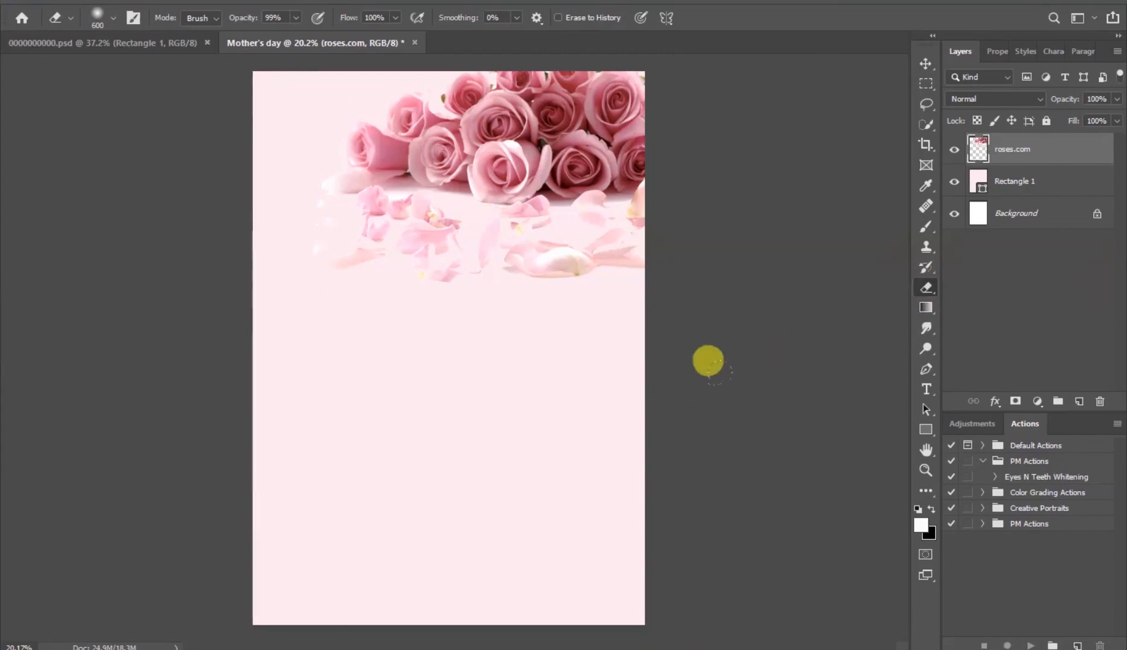
key(bracketright)
key(bracketright)
key(bracketright)
right_click(452, 369)
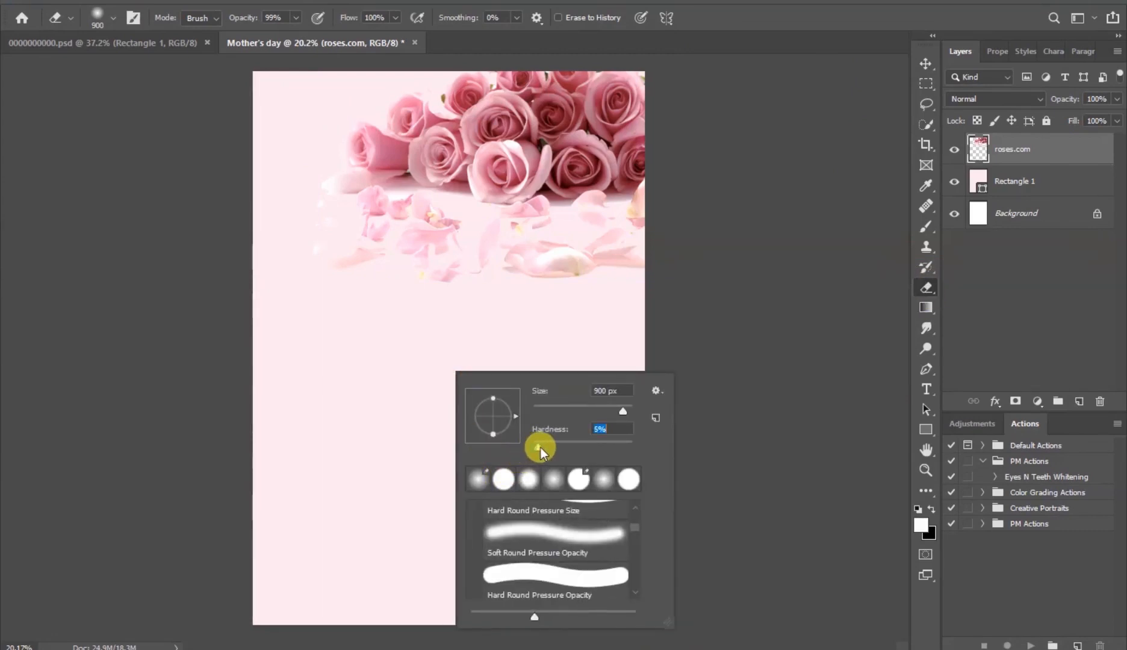
click(790, 481)
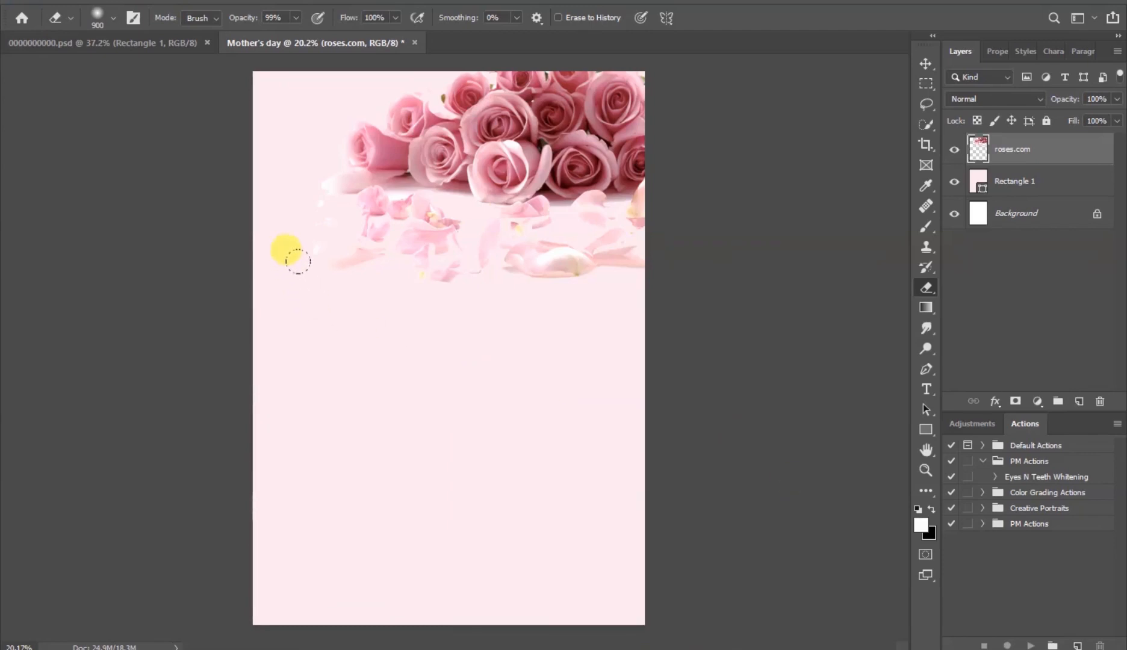
mouse_move(312, 259)
mouse_down()
mouse_move(569, 262)
mouse_move(513, 252)
mouse_up()
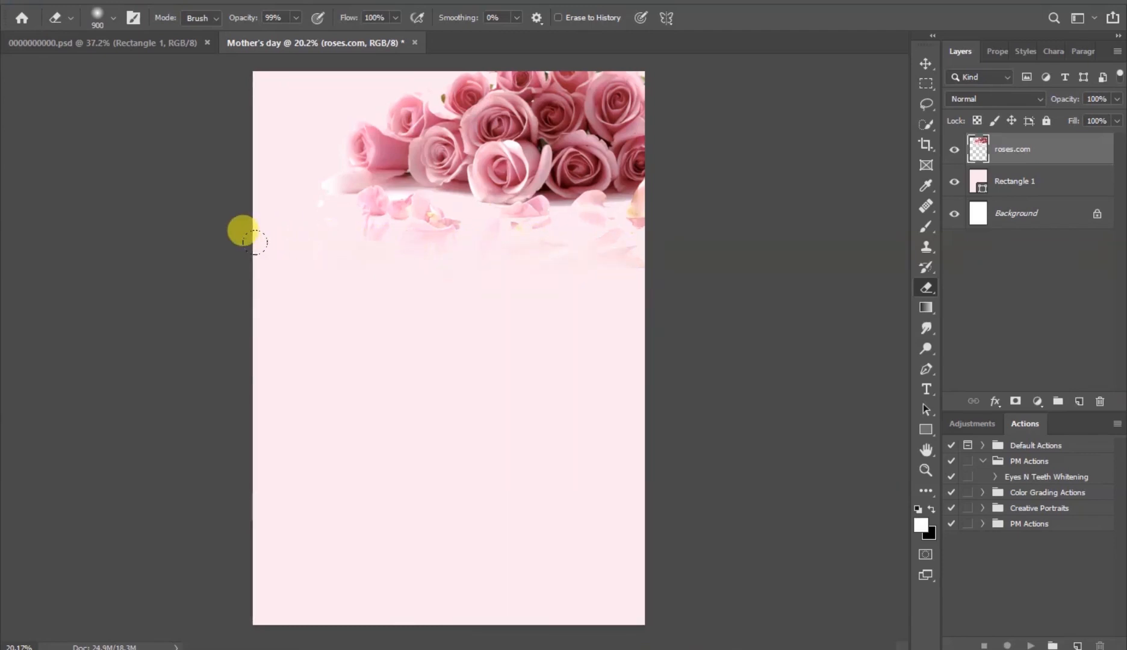
- Add the text HAPPY below the roses
click(926, 63)
click(800, 253)
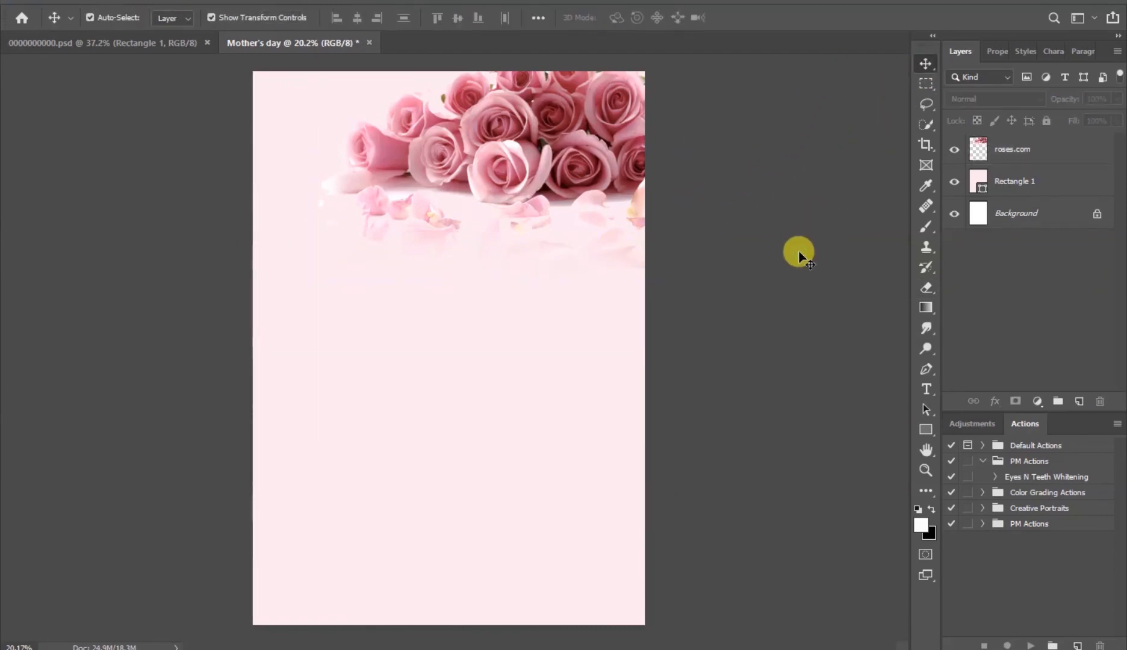
click(927, 390)
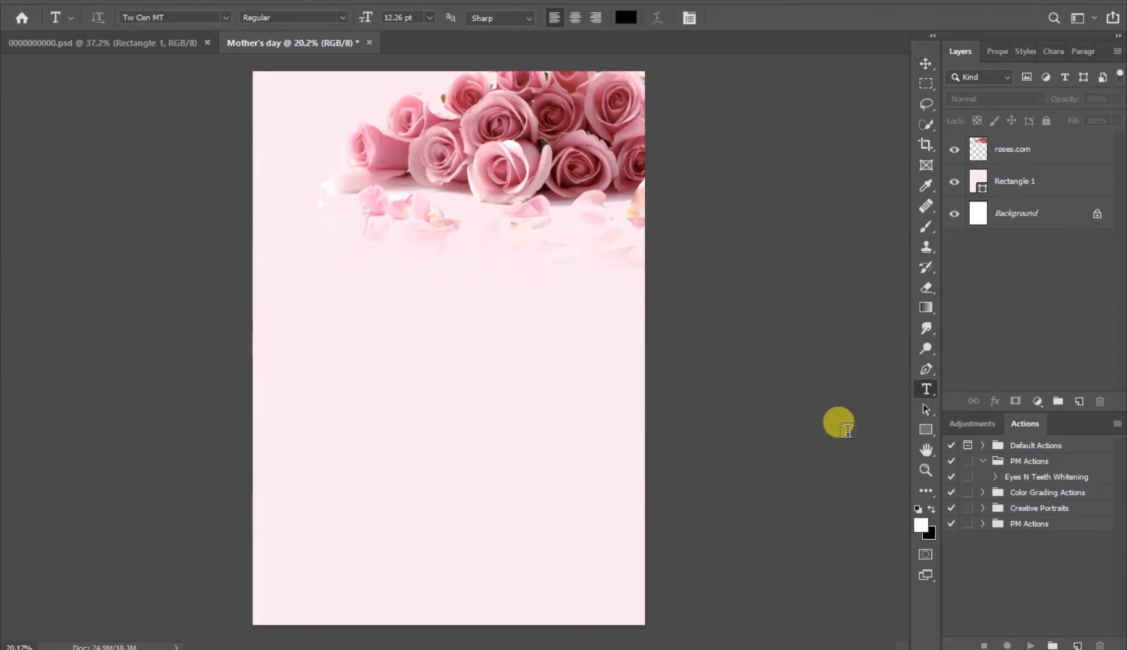
click(386, 313)
text(HA)
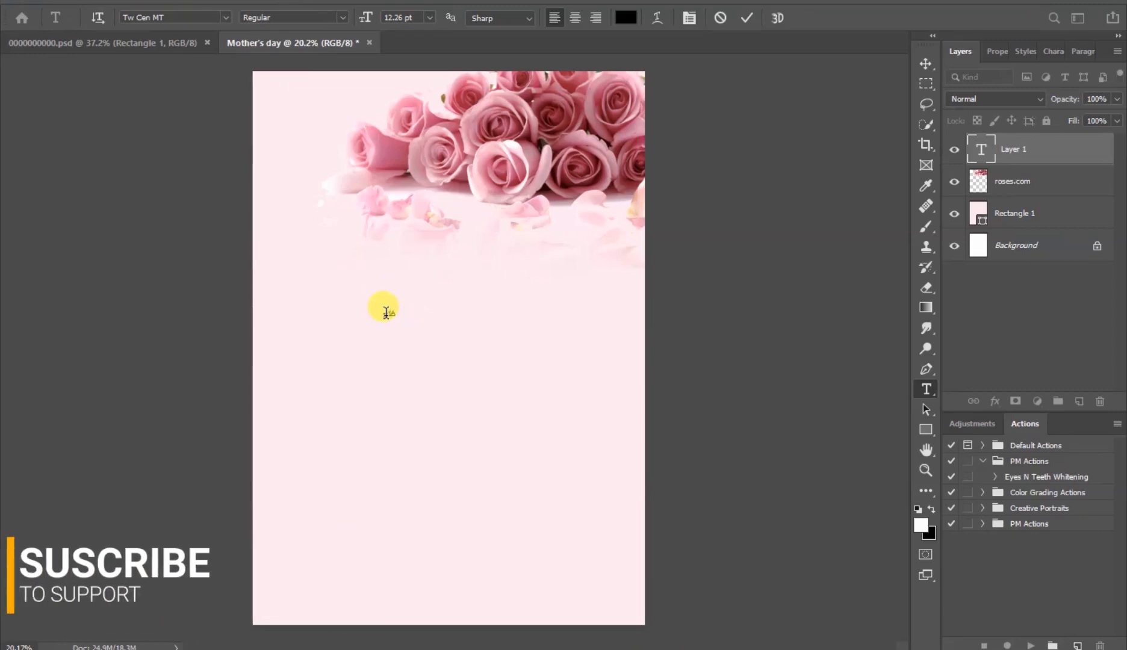
text(PPY)
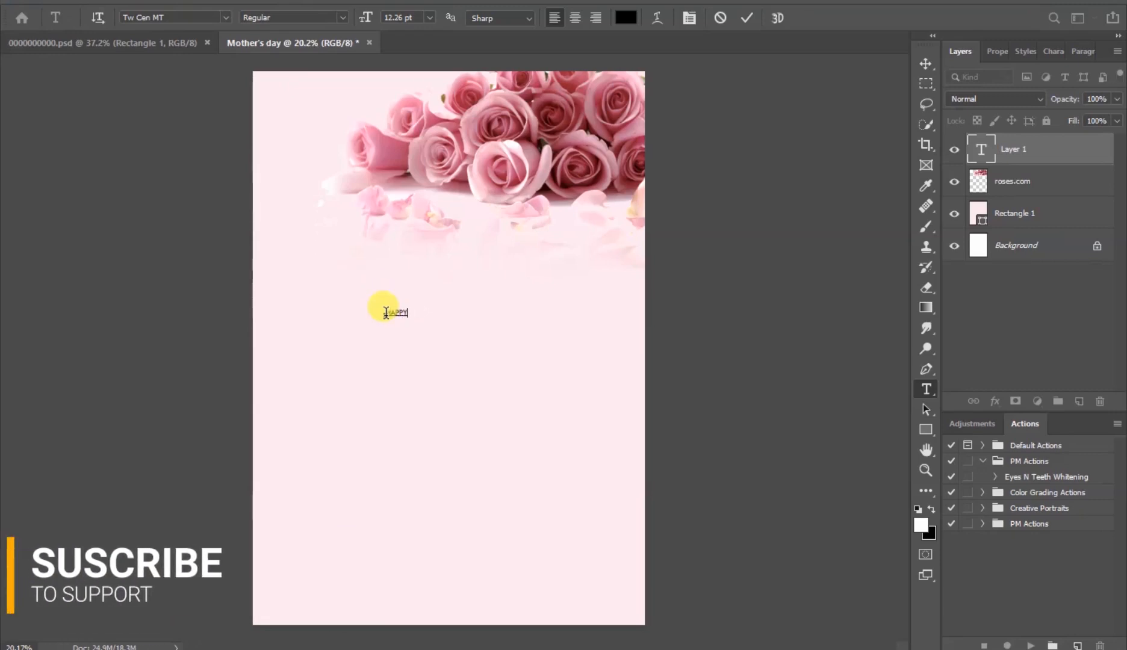
click(747, 18)
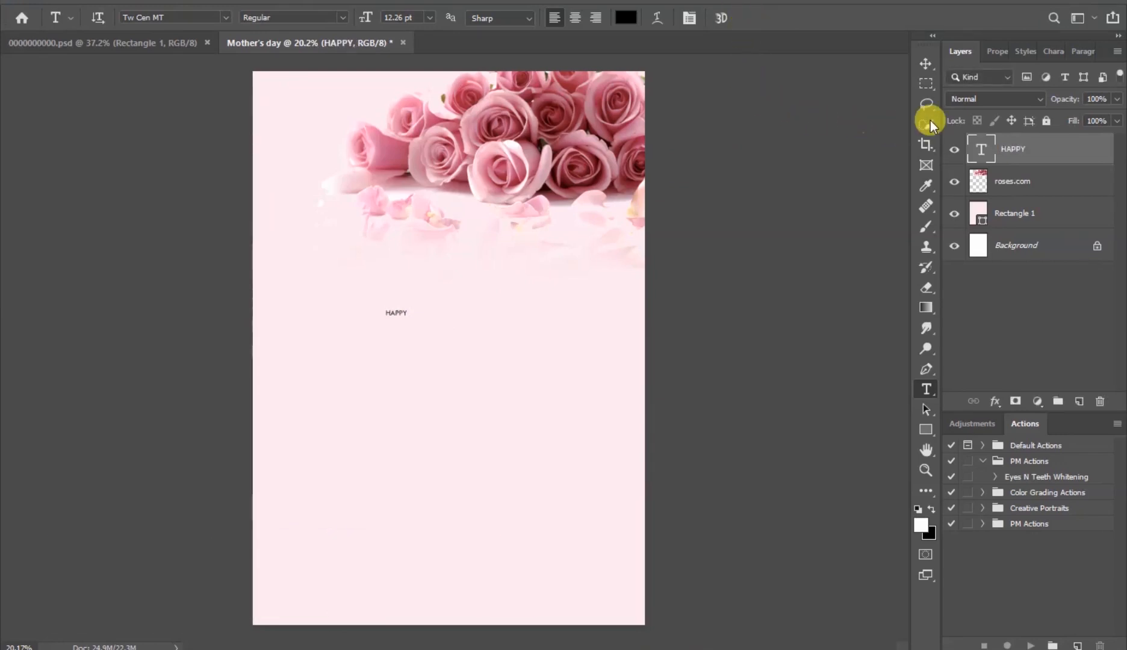
- Set the HAPPY text size to 30 pt
click(999, 52)
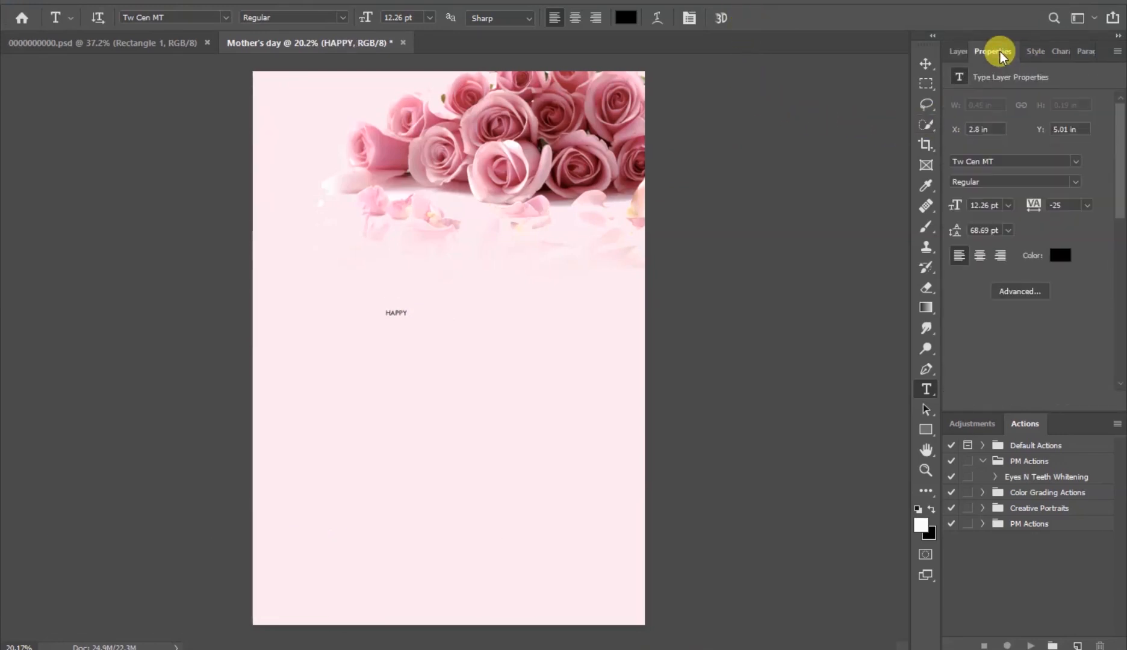
click(1008, 206)
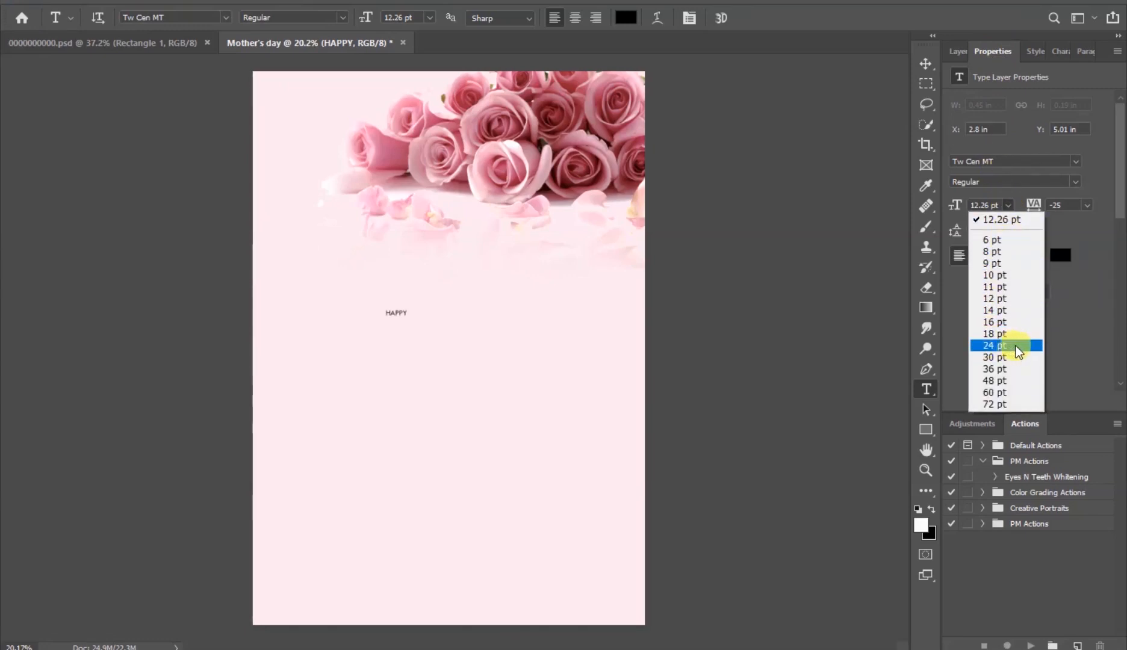
click(995, 346)
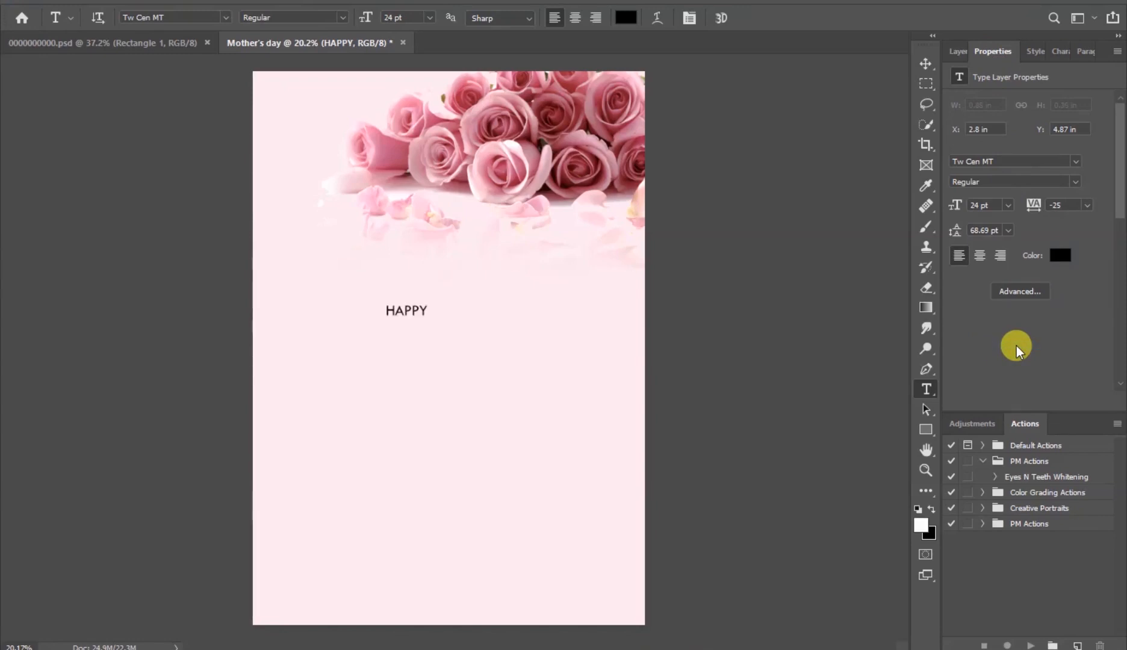
click(1009, 206)
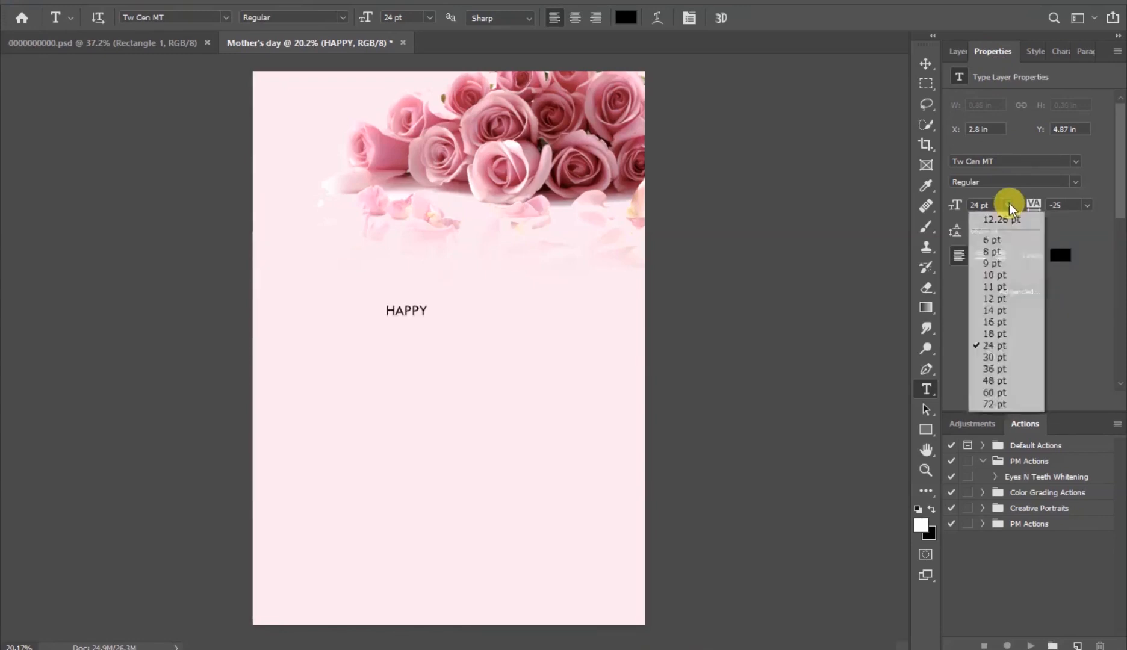
click(993, 358)
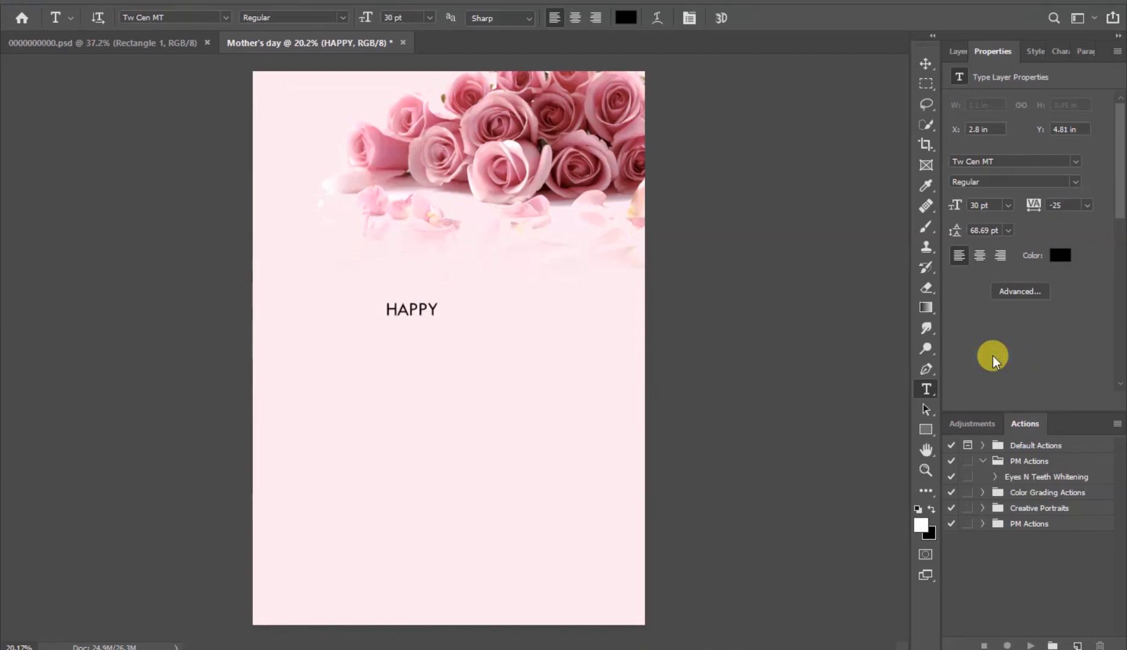
- Change the HAPPY font to ADAM.CG PRO and move the text slightly up
click(1077, 163)
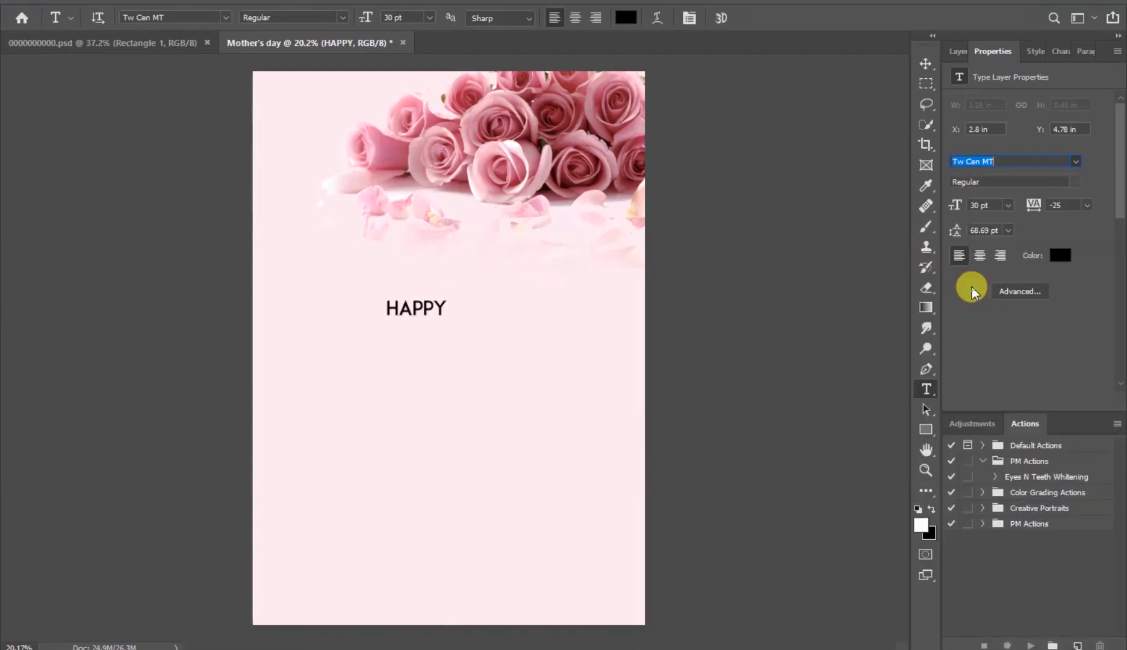
click(971, 284)
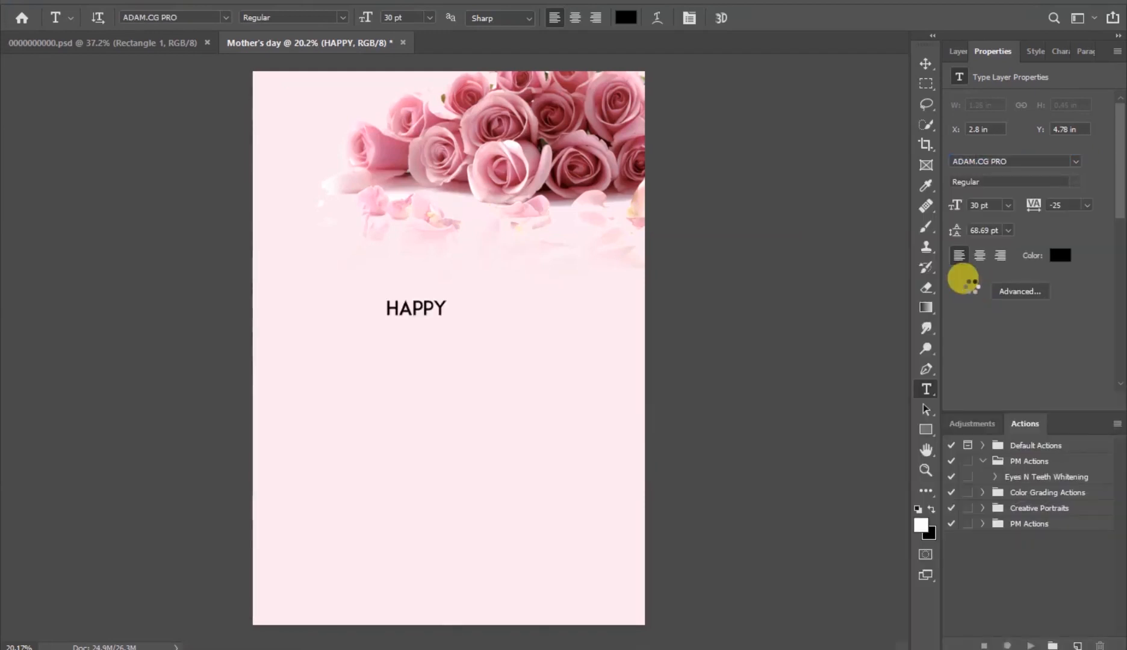
click(926, 62)
drag(430, 308, 464, 284)
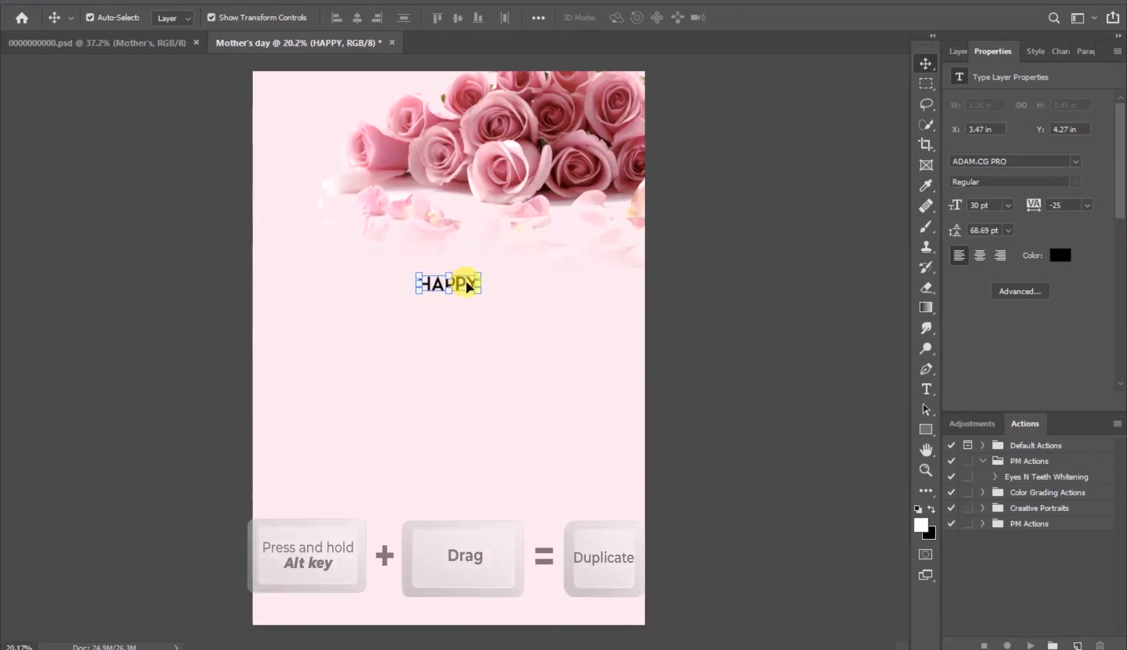
- Duplicate the HAPPY text just below itself and change the copy's text to MOTHER'S
drag(466, 283, 467, 312)
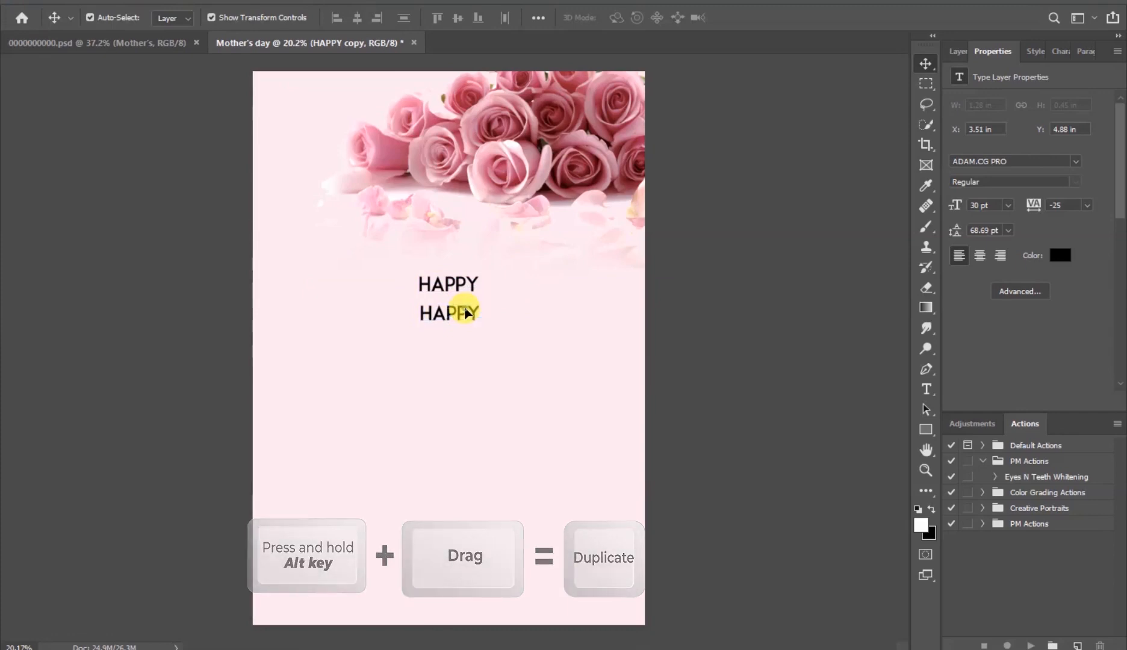
double_click(465, 306)
text(MOTHER'S)
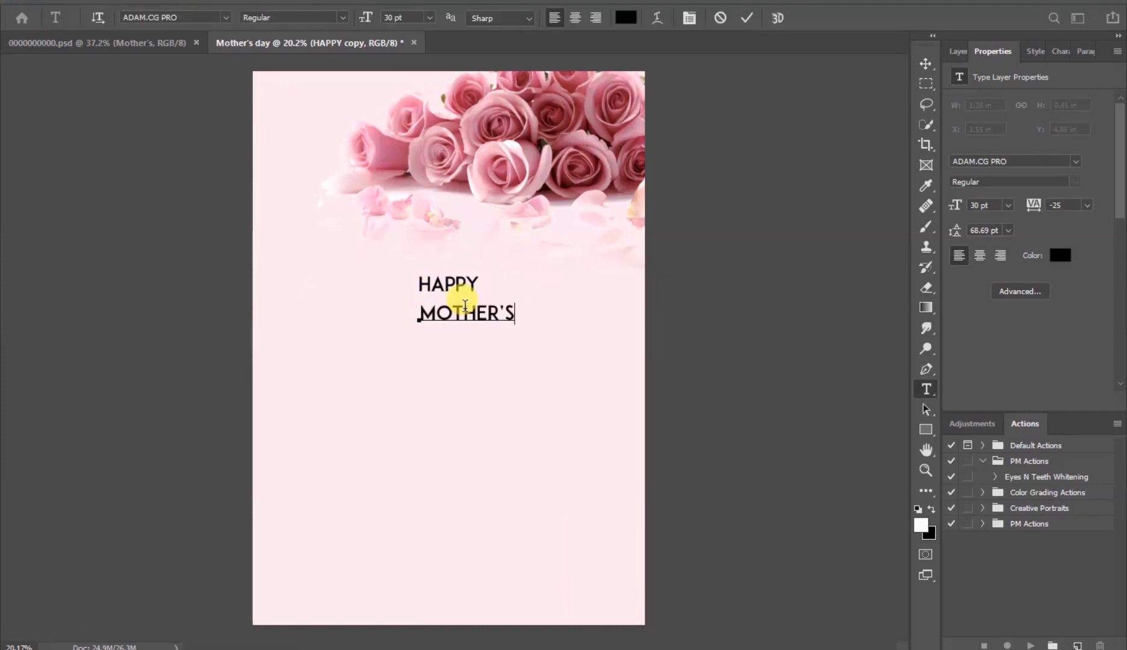
click(747, 20)
key(v)
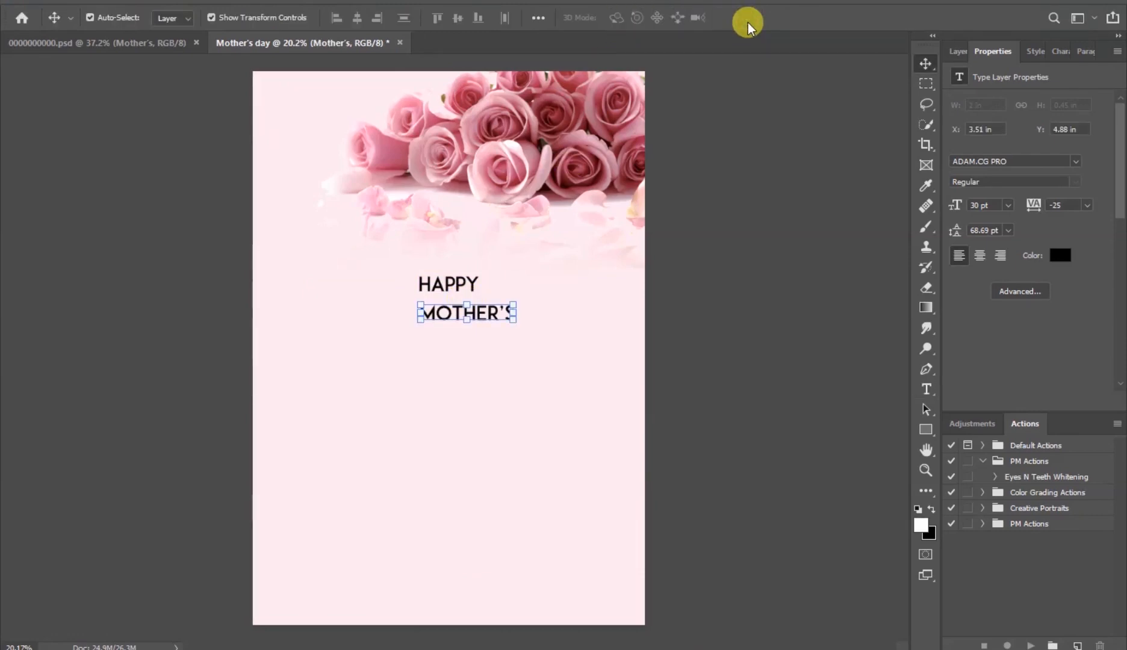
- Scale the MOTHER'S text up with Free Transform to about 398% so it spans the page width
drag(495, 310, 630, 319)
key(ctrl+t)
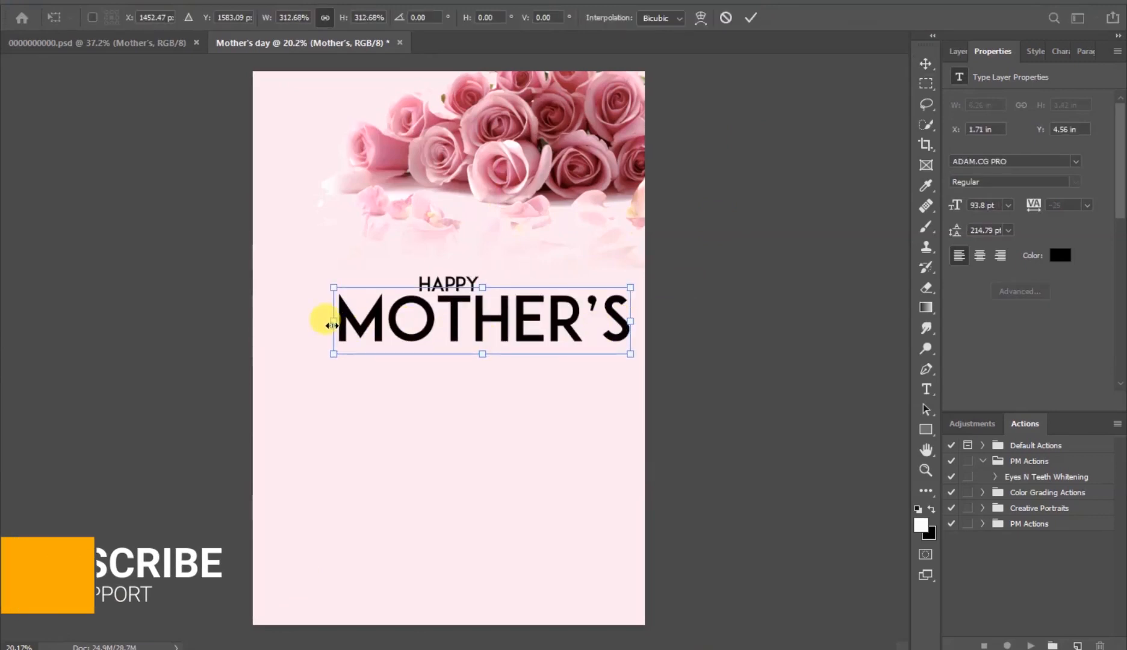
drag(333, 326, 251, 314)
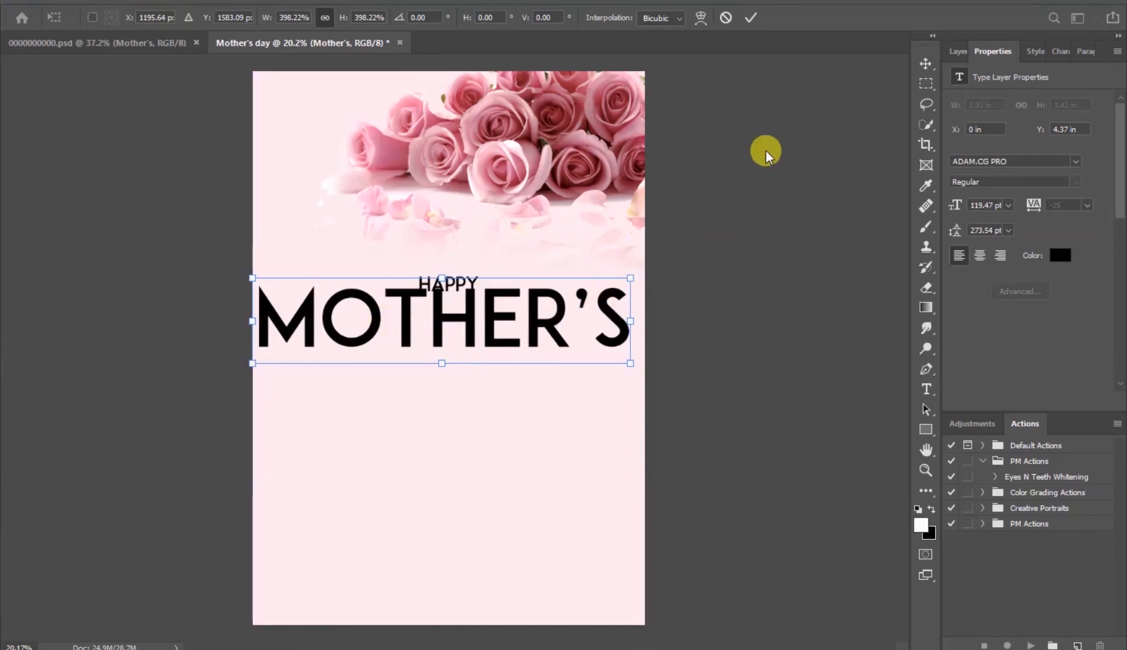
click(751, 23)
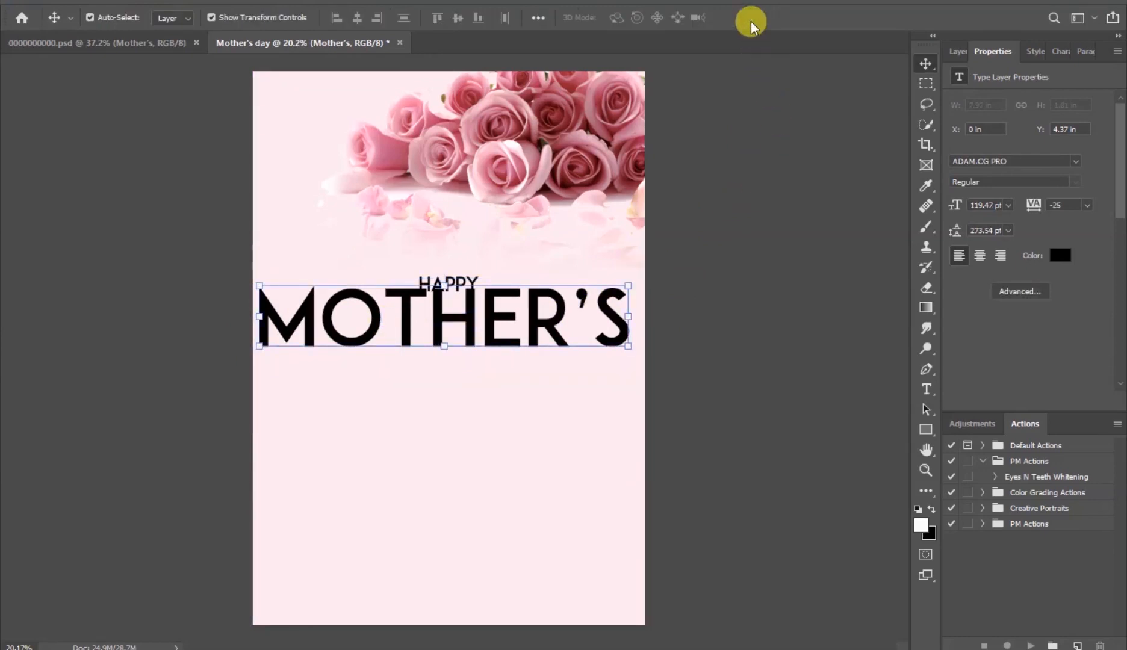
- Change the MOTHER'S font to Silent Asia - Personal Use, then scale it to about 88% and center it below HAPPY
click(1077, 159)
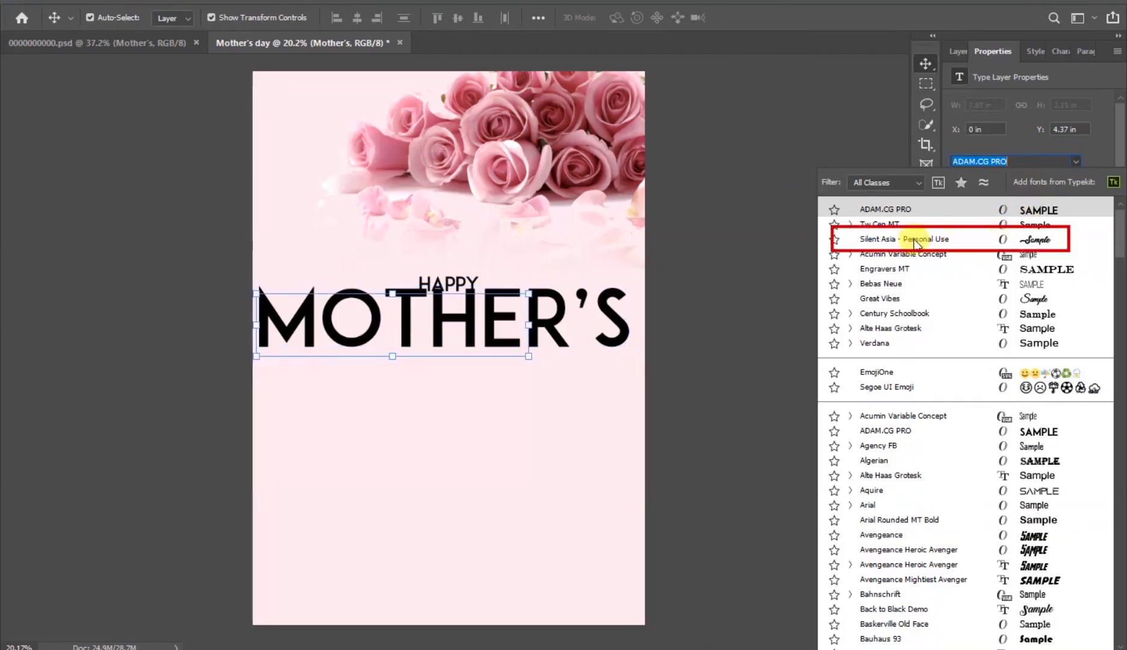
click(963, 243)
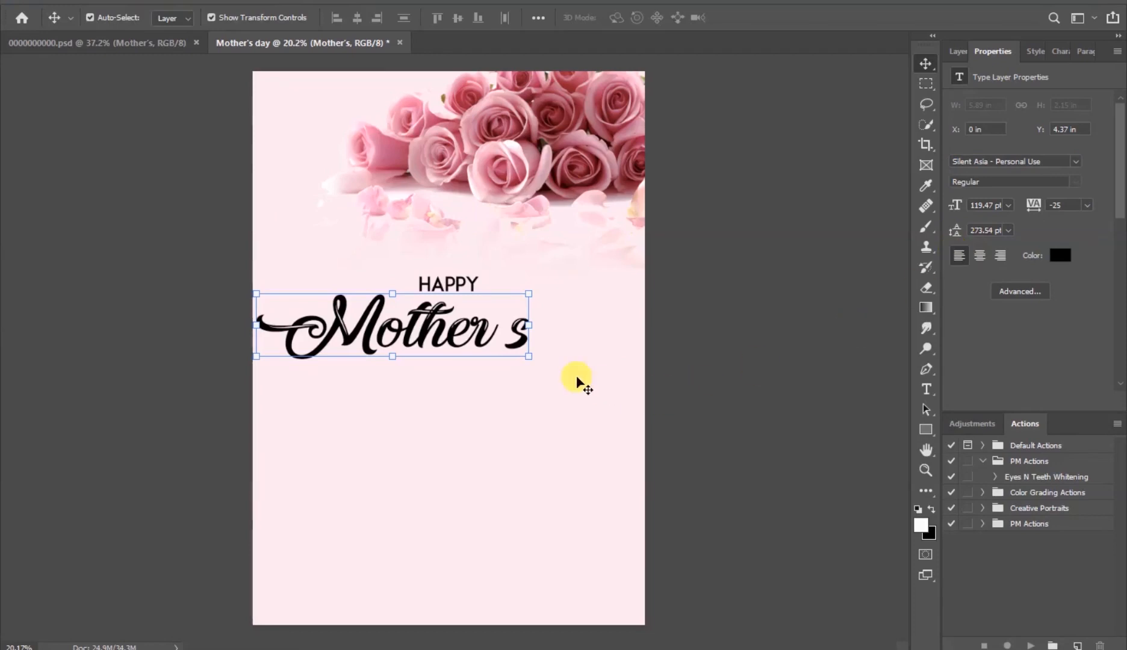
click(529, 327)
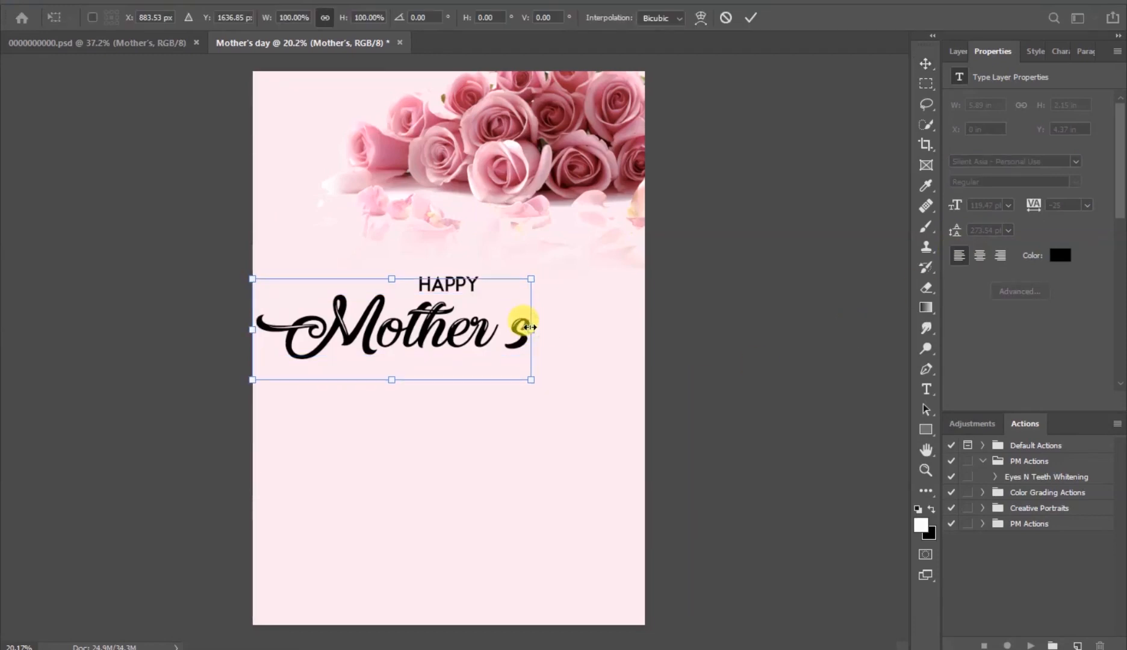
drag(532, 327, 566, 328)
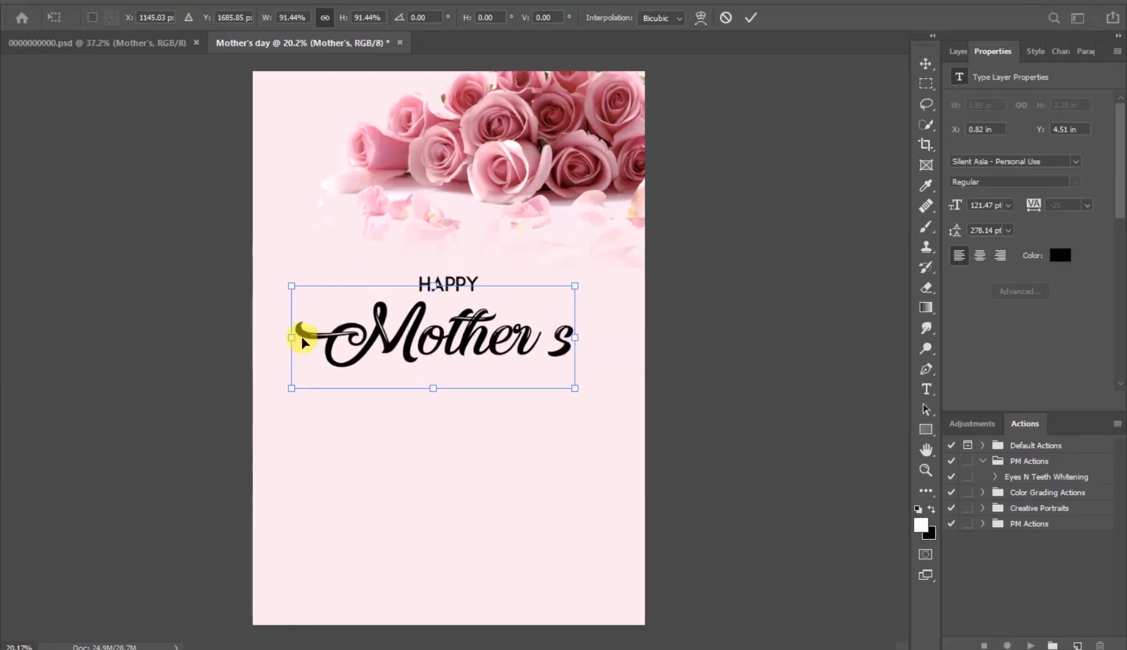
drag(292, 335, 302, 335)
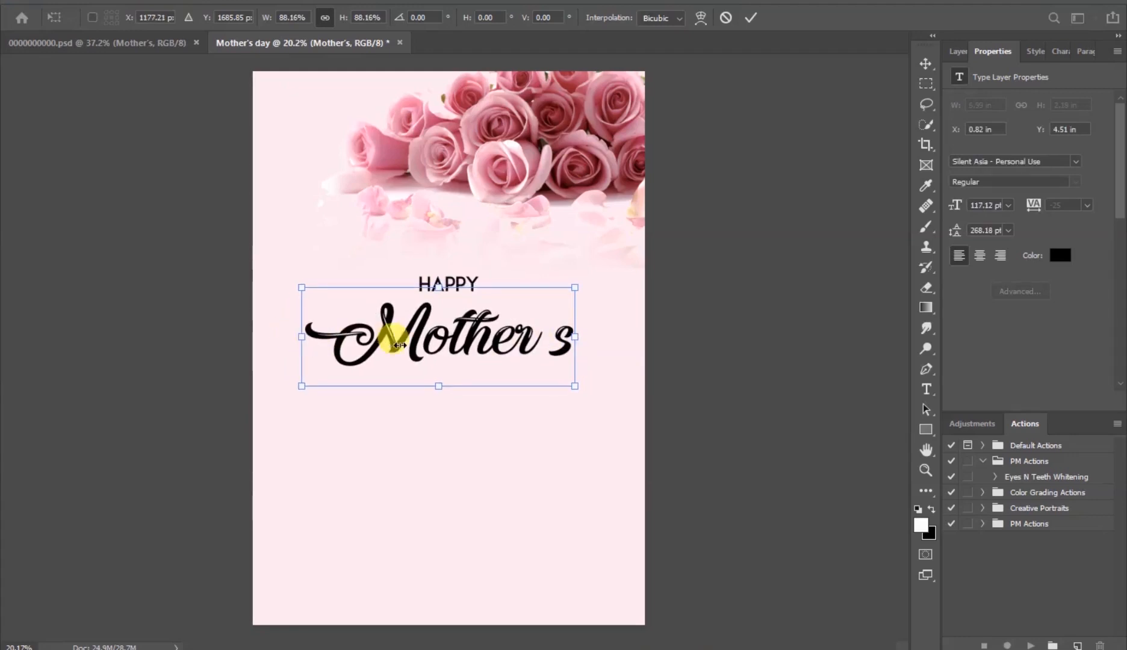
drag(427, 345, 435, 344)
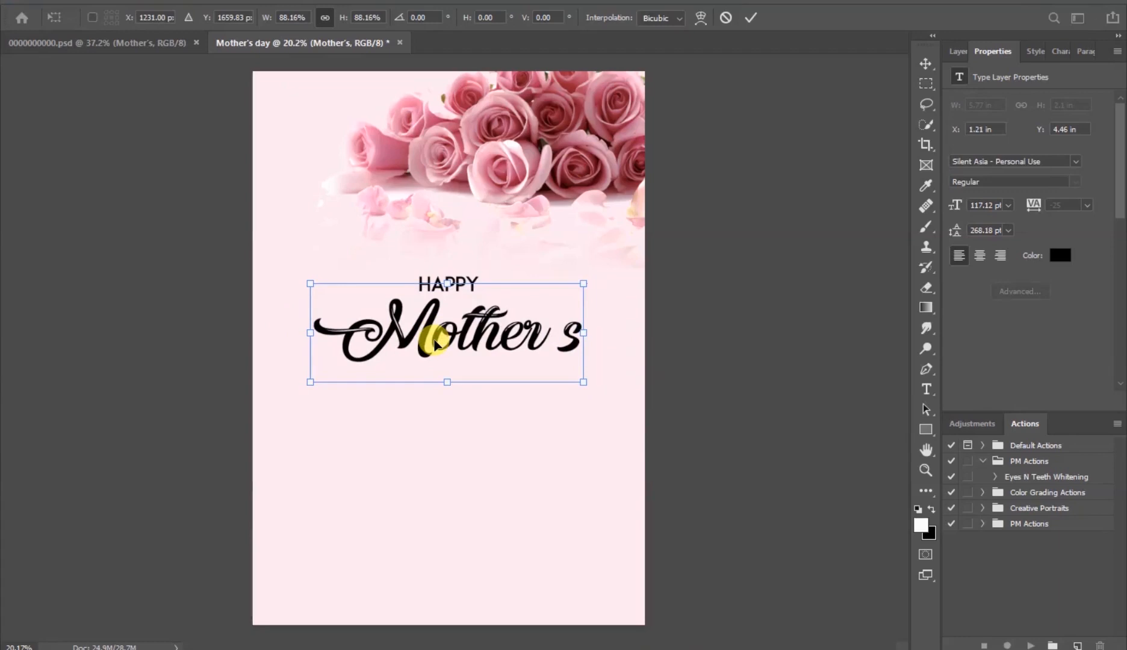
click(750, 18)
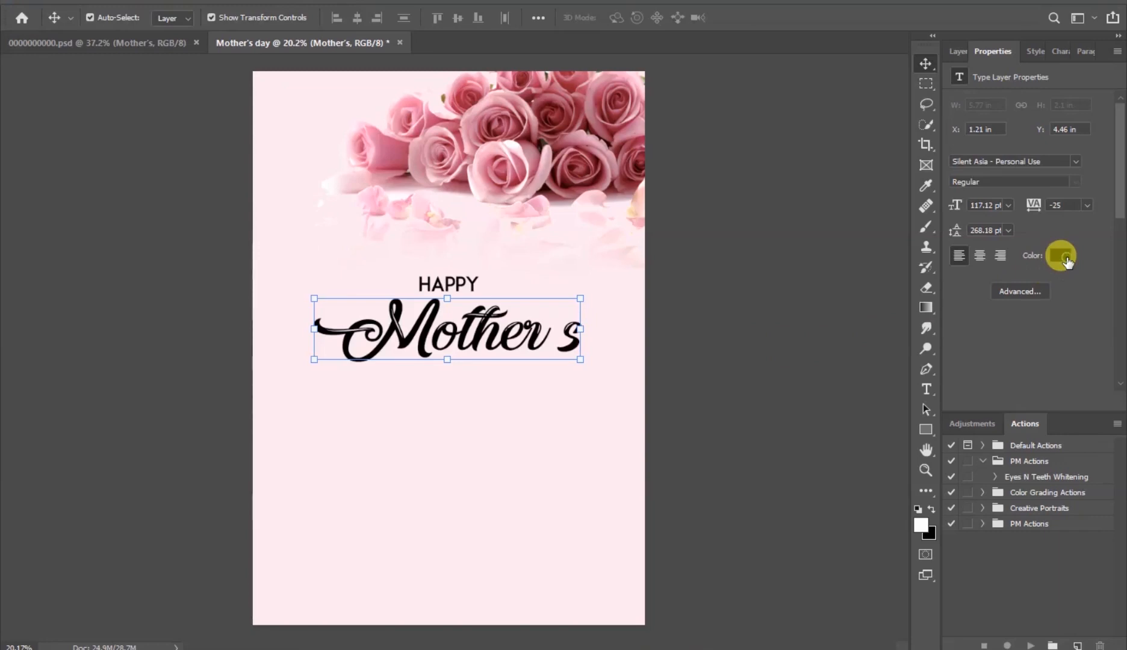
- Set the Mother's text color to 7b202a
click(1064, 258)
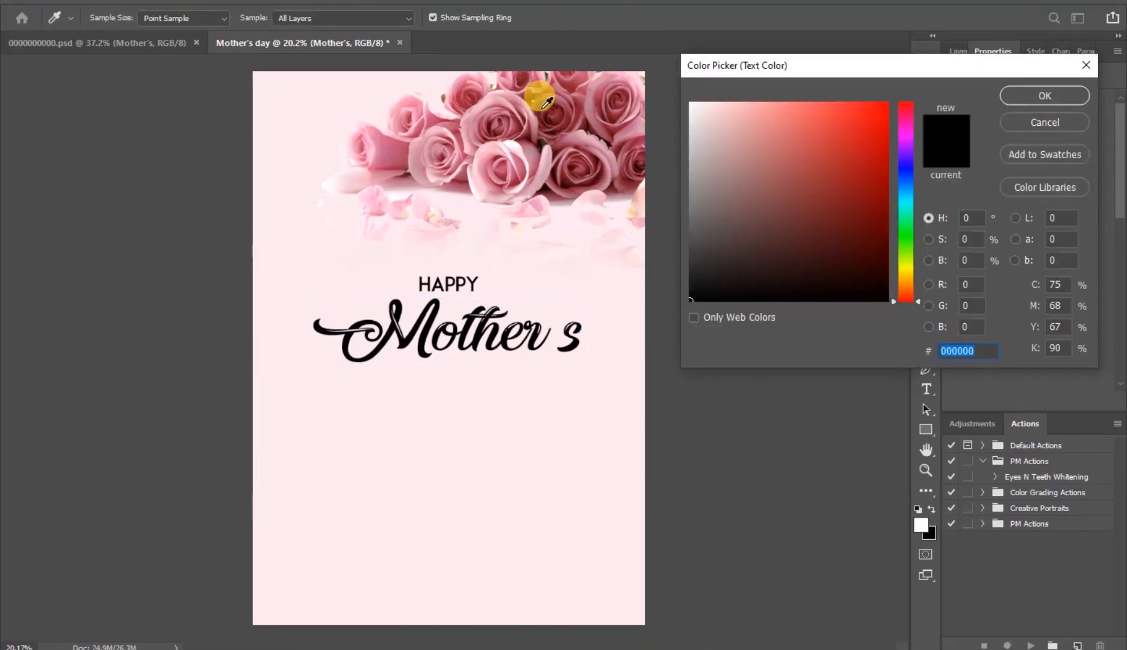
text(791f27)
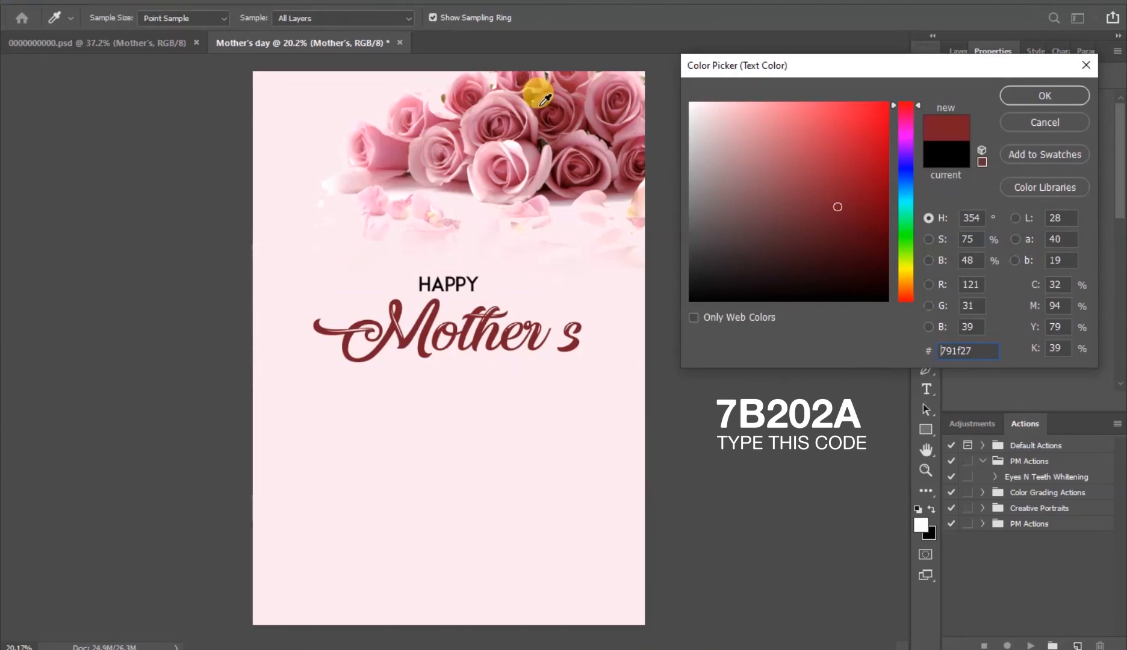
click(540, 107)
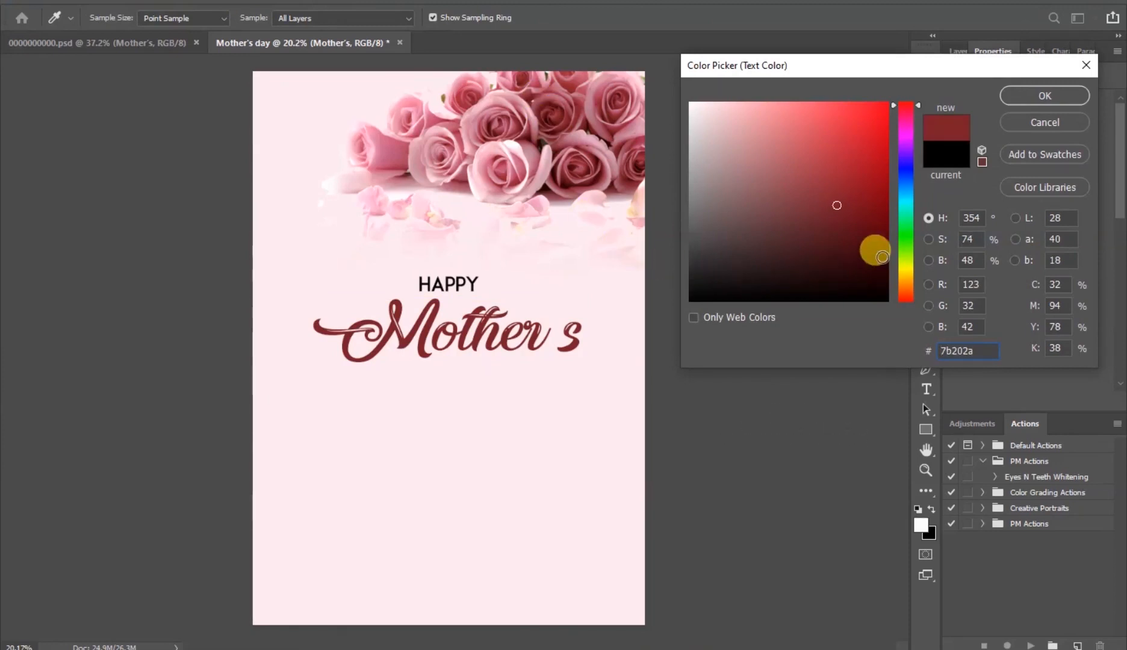
click(1025, 96)
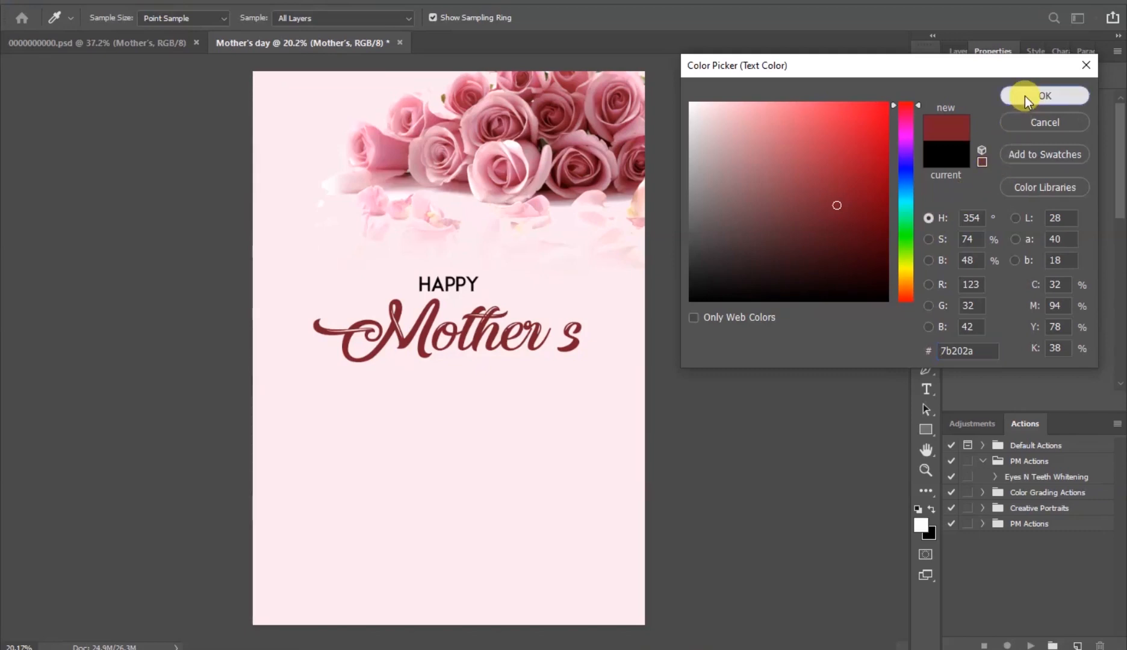
- Duplicate the Mother's text below itself, change the copy's text to day, and place it under Mother's
click(498, 332)
drag(495, 332, 482, 389)
double_click(480, 389)
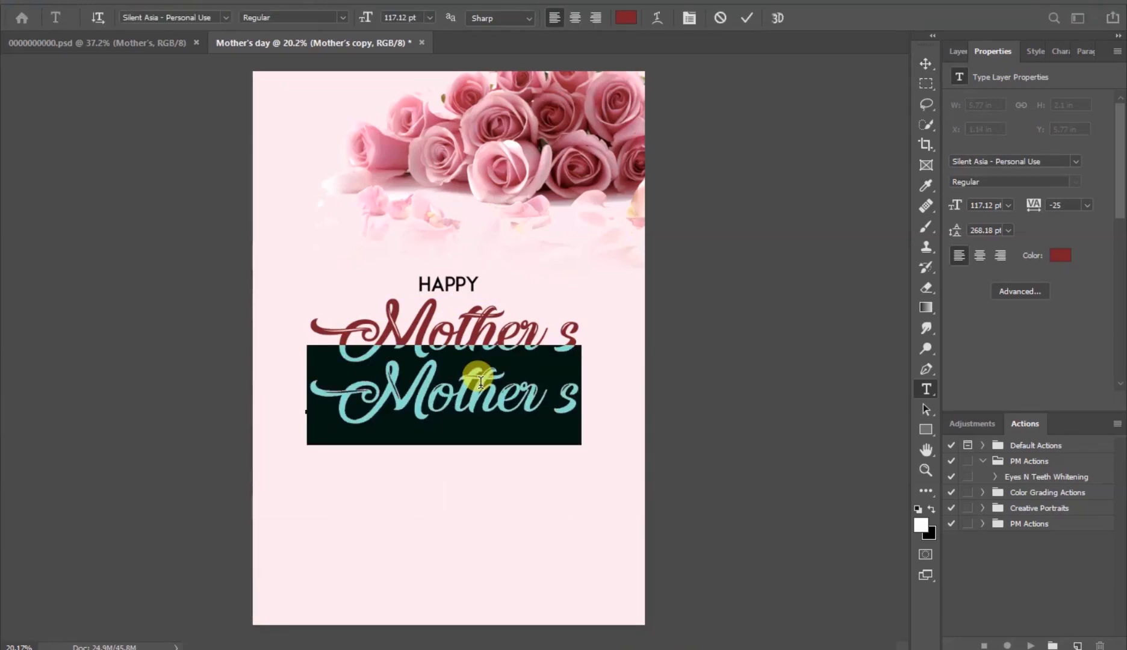
text(d)
text(ay)
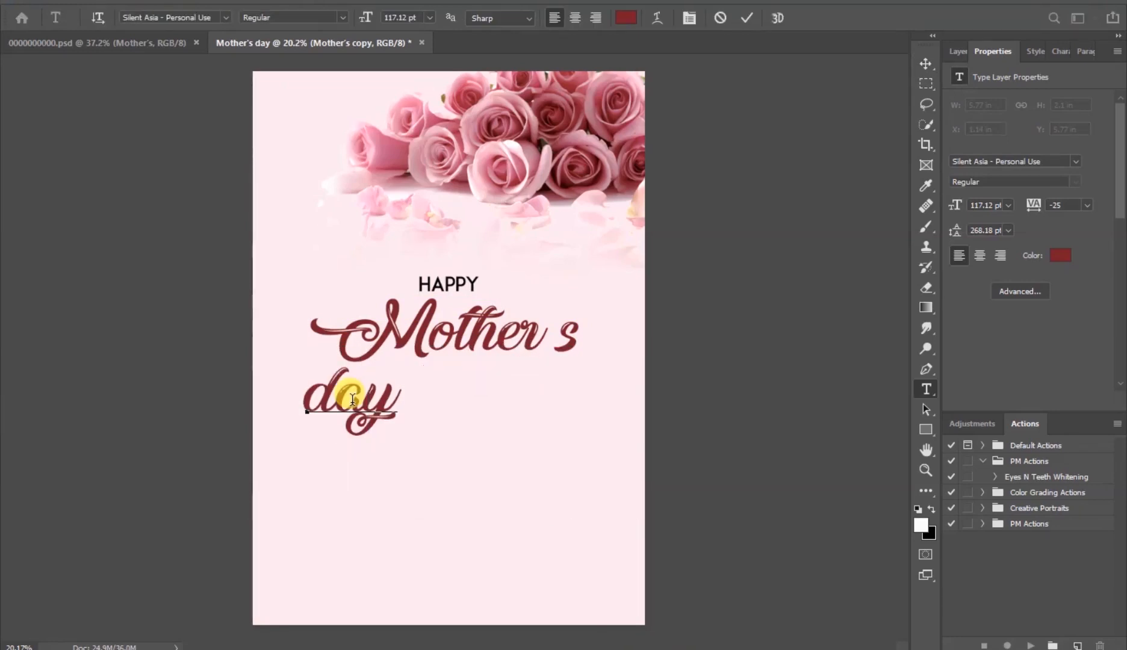
click(746, 30)
key(v)
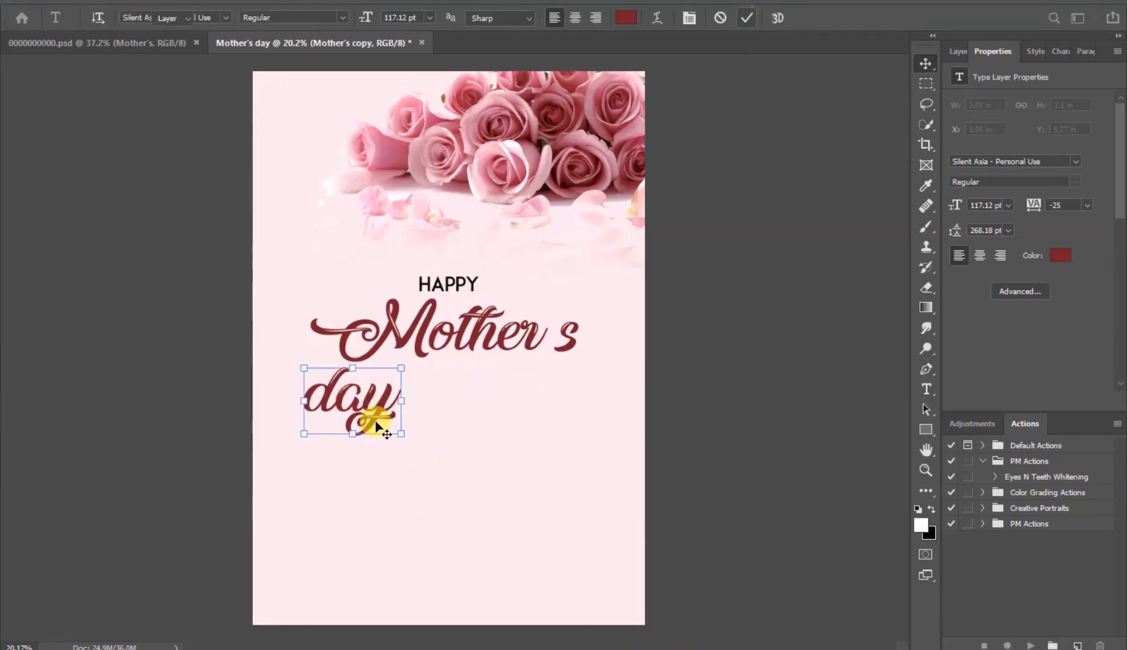
drag(364, 417, 464, 405)
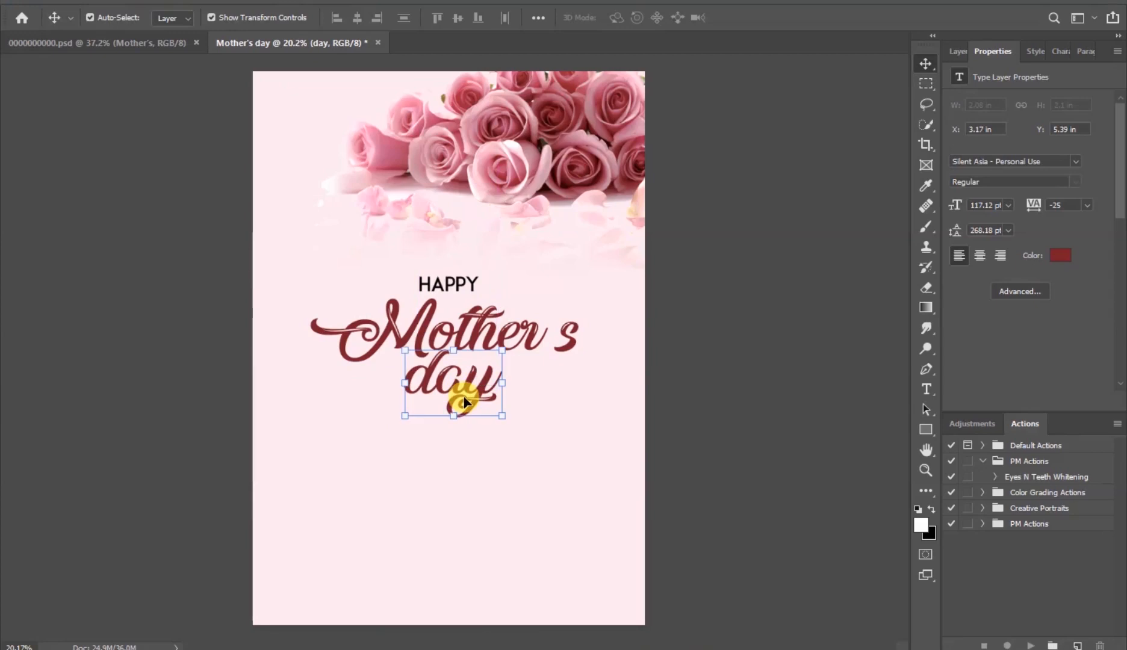
- Move the HAPPY, Mother's and day texts upward to tighten the title block
click(675, 409)
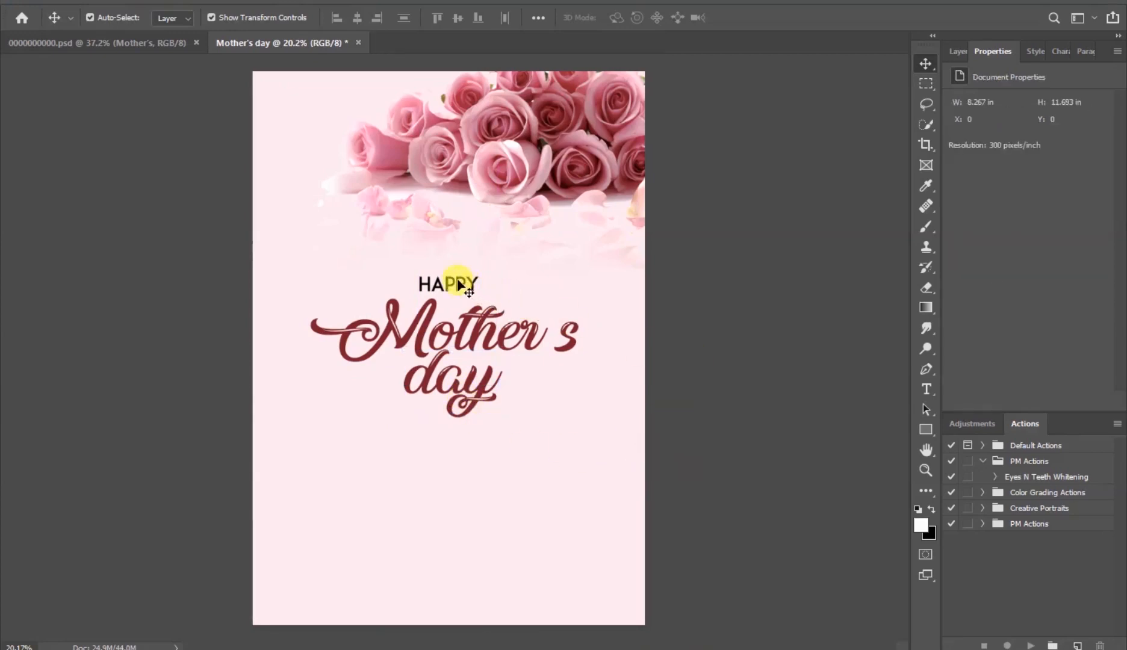
drag(463, 282, 465, 247)
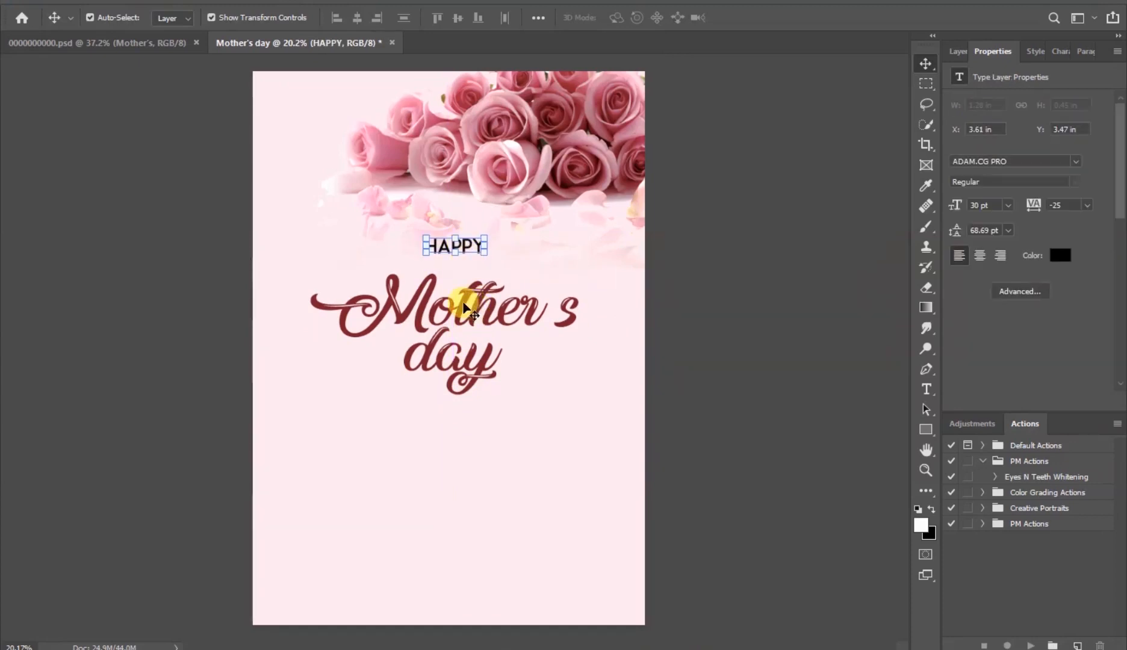
key(ctrl)
drag(464, 294, 465, 294)
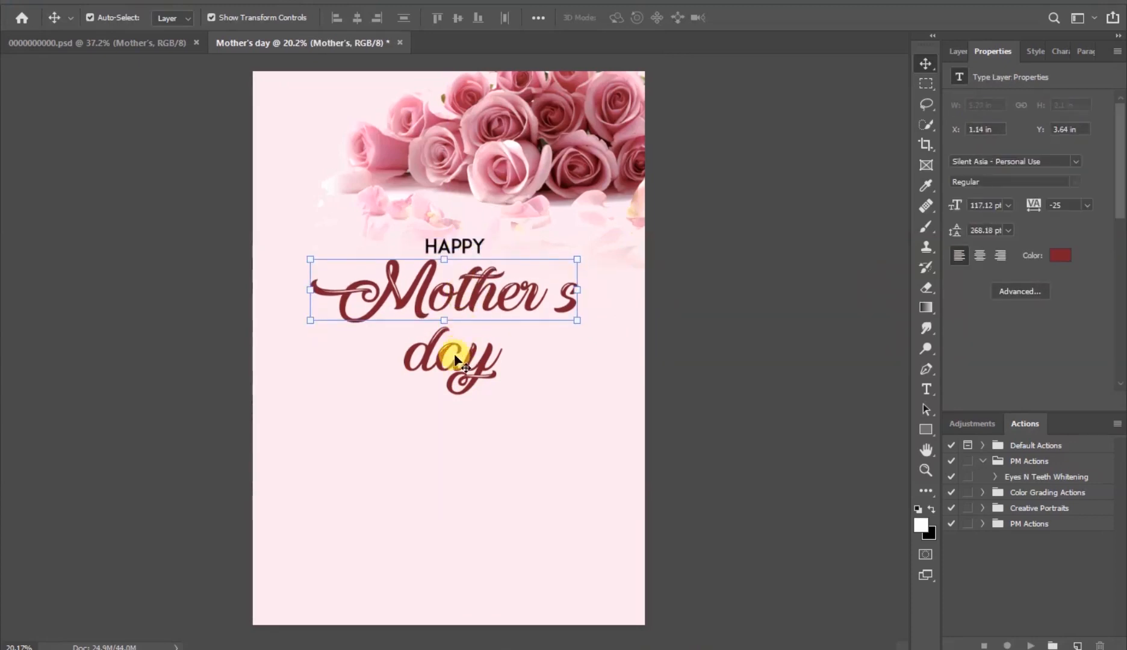
drag(450, 356, 454, 355)
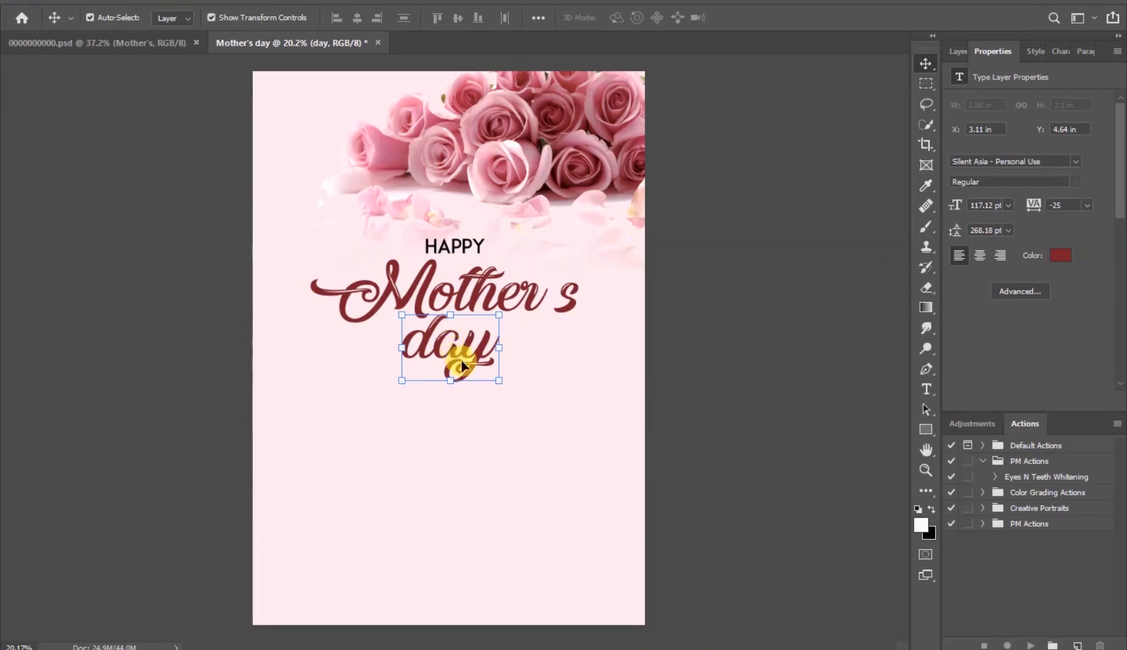
click(708, 351)
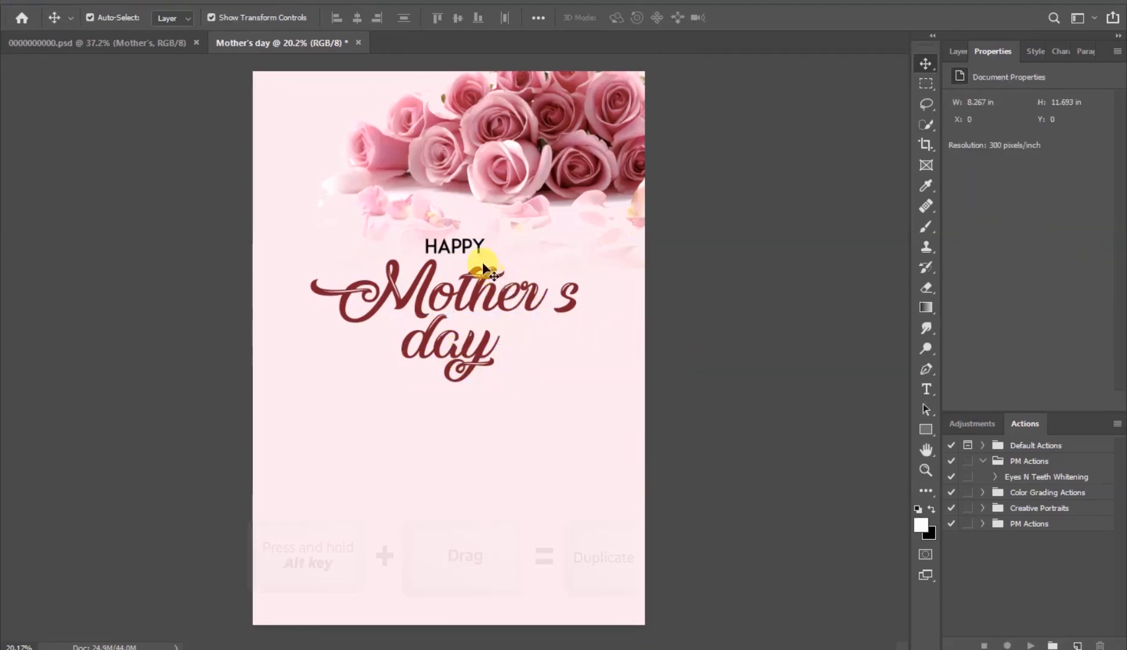
- Duplicate the HAPPY text below day and change the copy's text to TO OUR MOTHERS
click(462, 247)
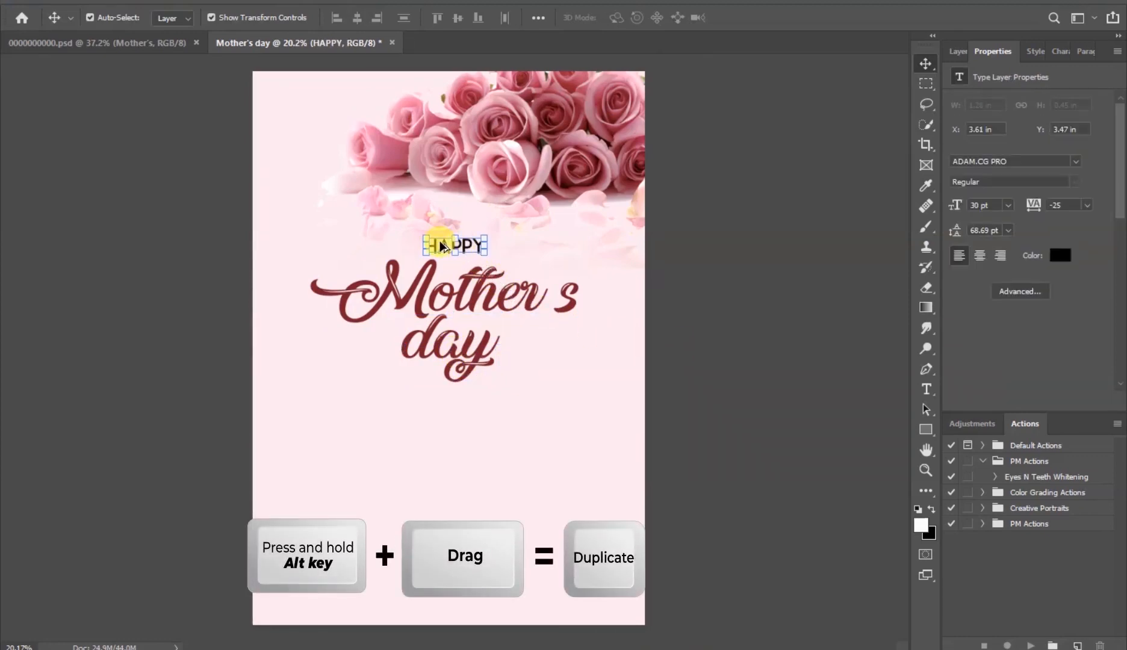
drag(440, 247, 442, 407)
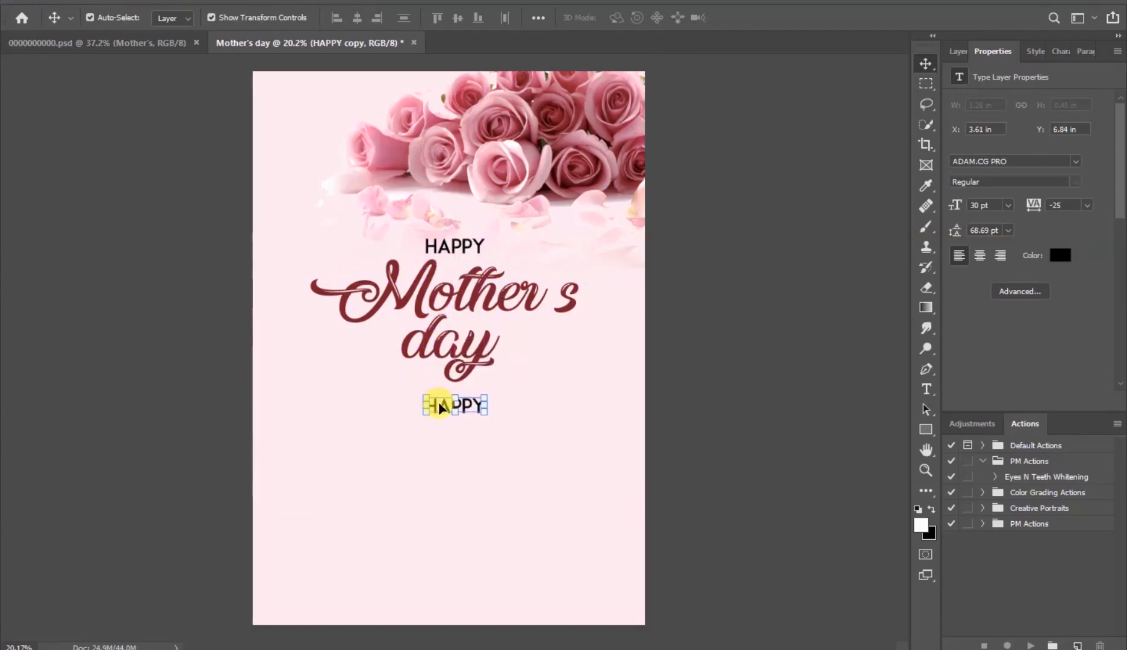
double_click(472, 406)
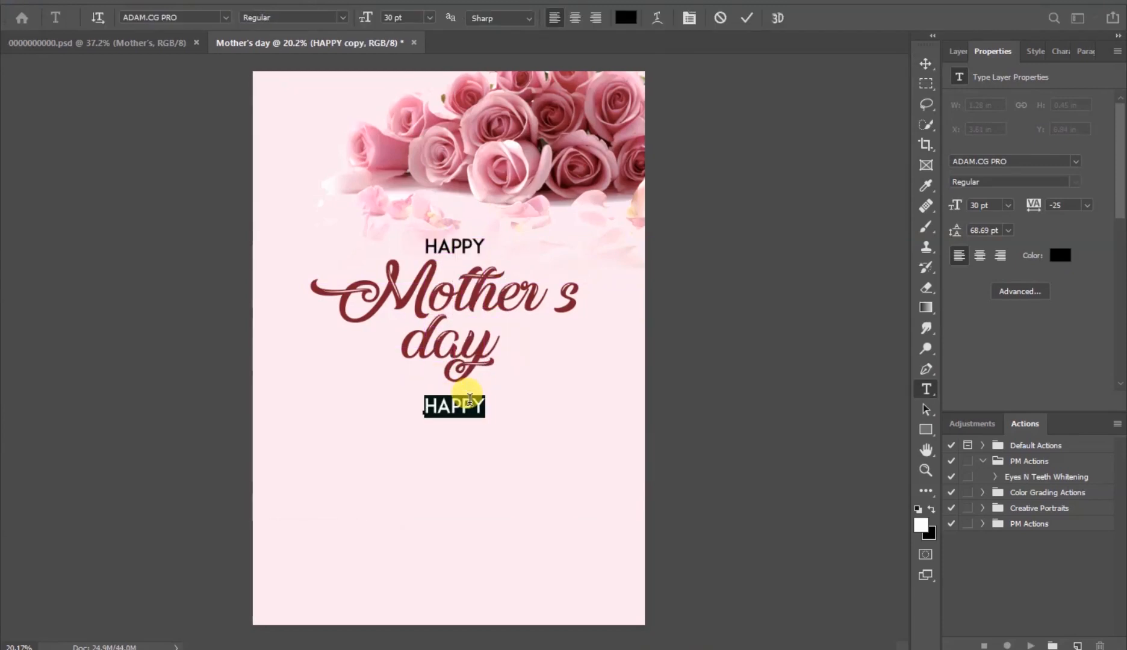
text(TO G)
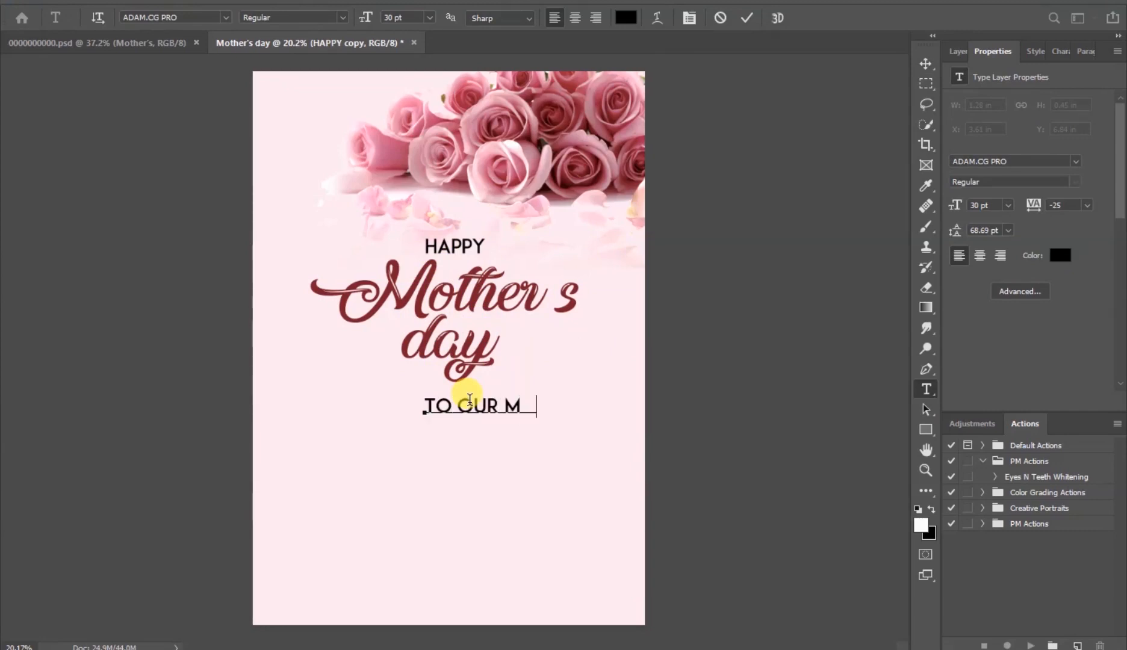
text(UR MOTHERS)
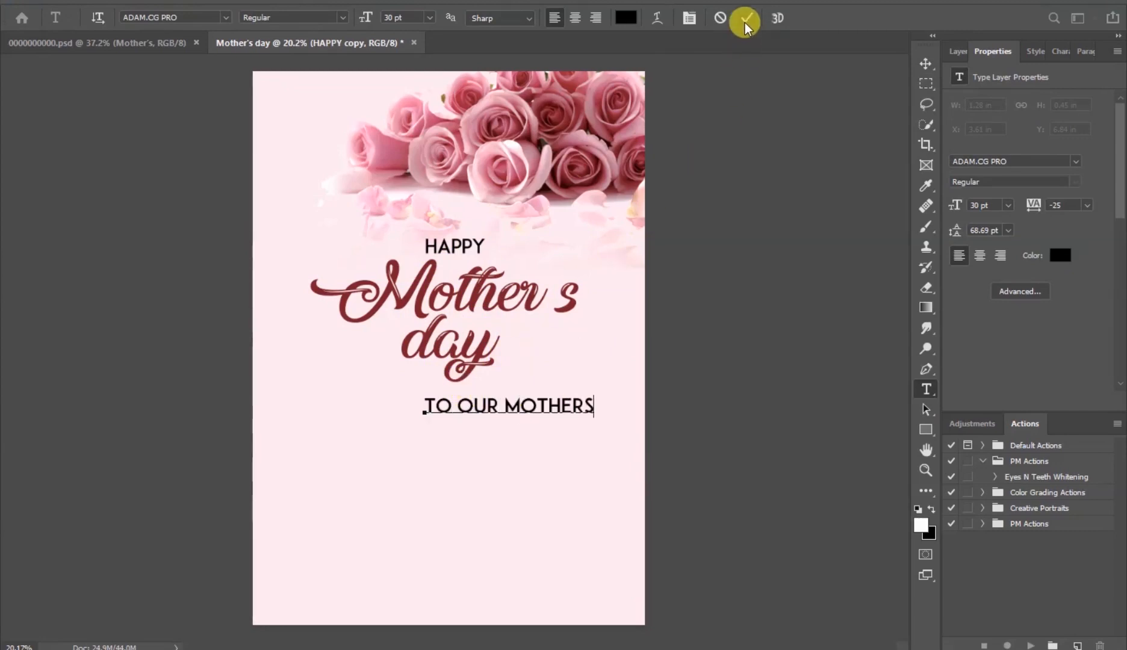
click(745, 22)
- Change the TO OUR MOTHERS font to Tw Cen MT and center it below day
key(v)
drag(528, 408, 475, 409)
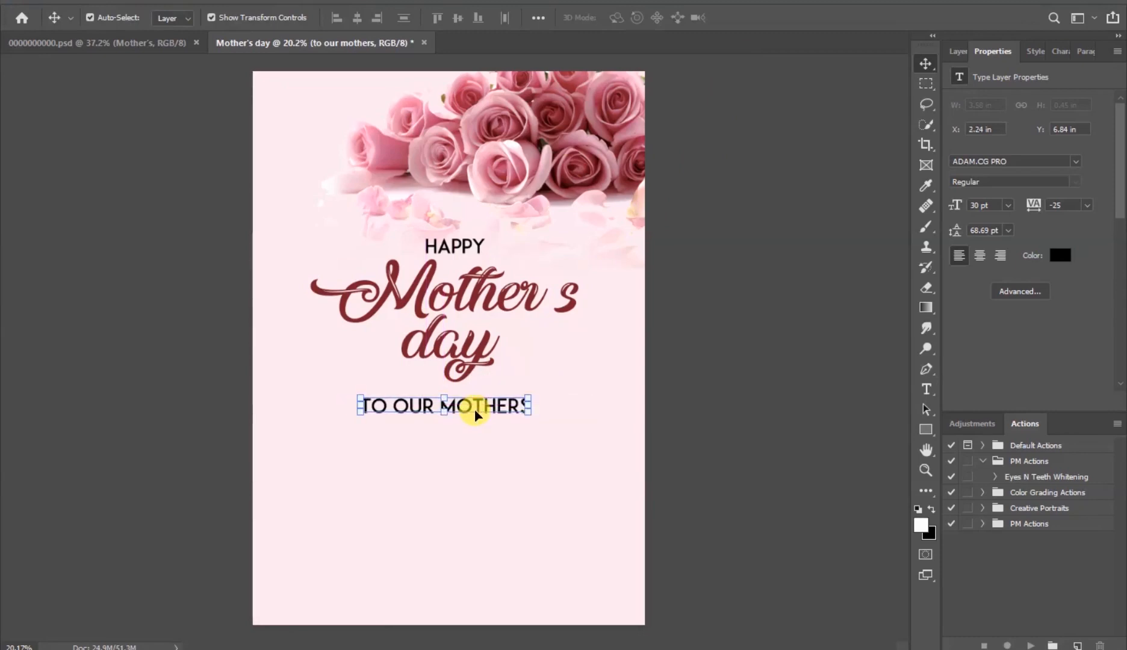
click(1077, 162)
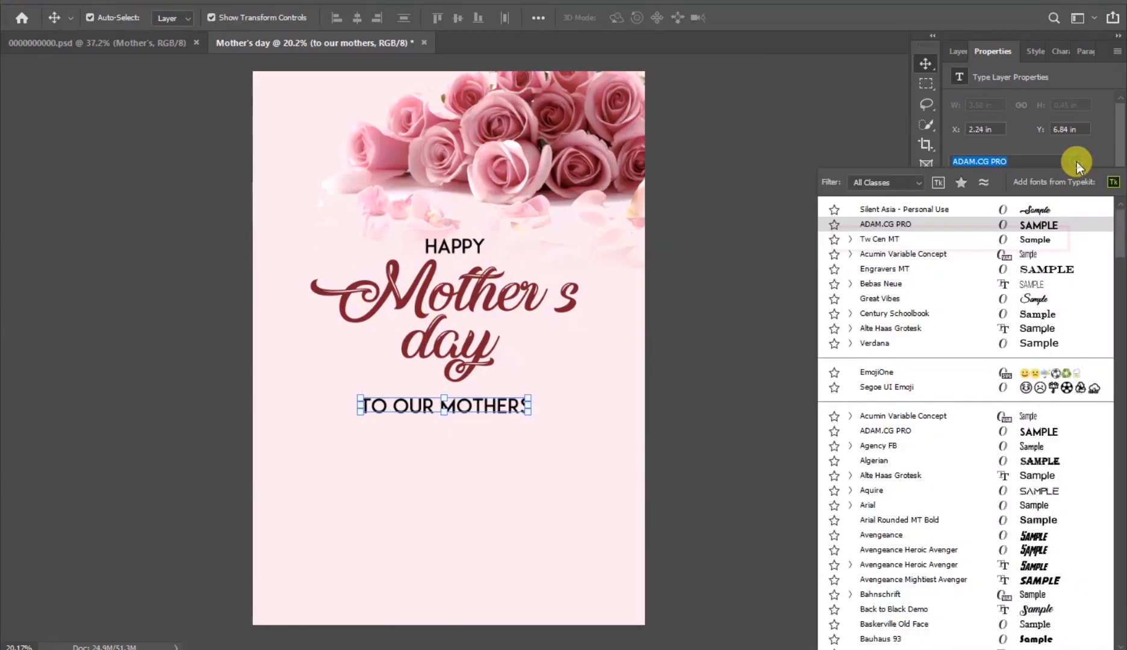
click(932, 241)
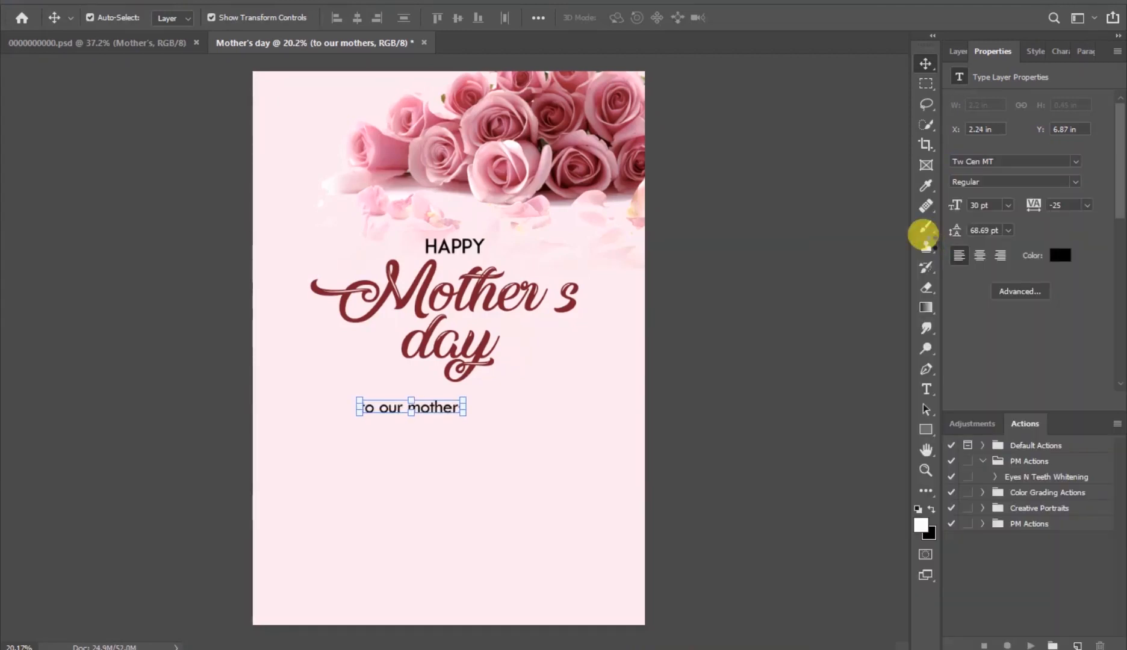
drag(430, 412, 460, 408)
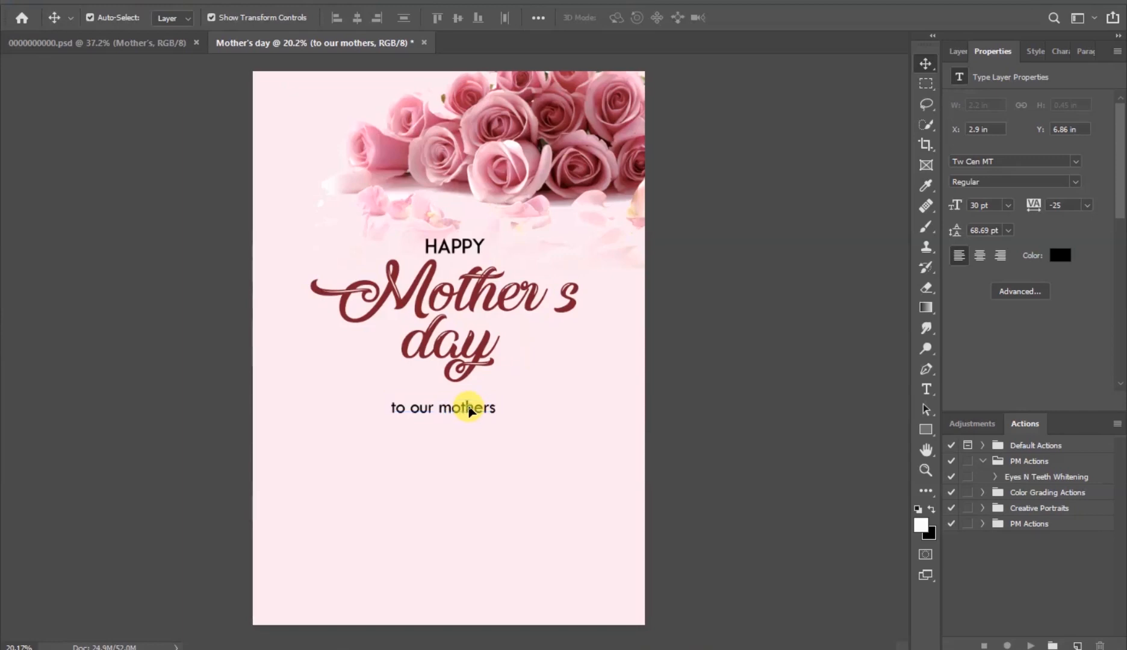
- Set the to our mothers text colour to hex 9a3b51
click(469, 410)
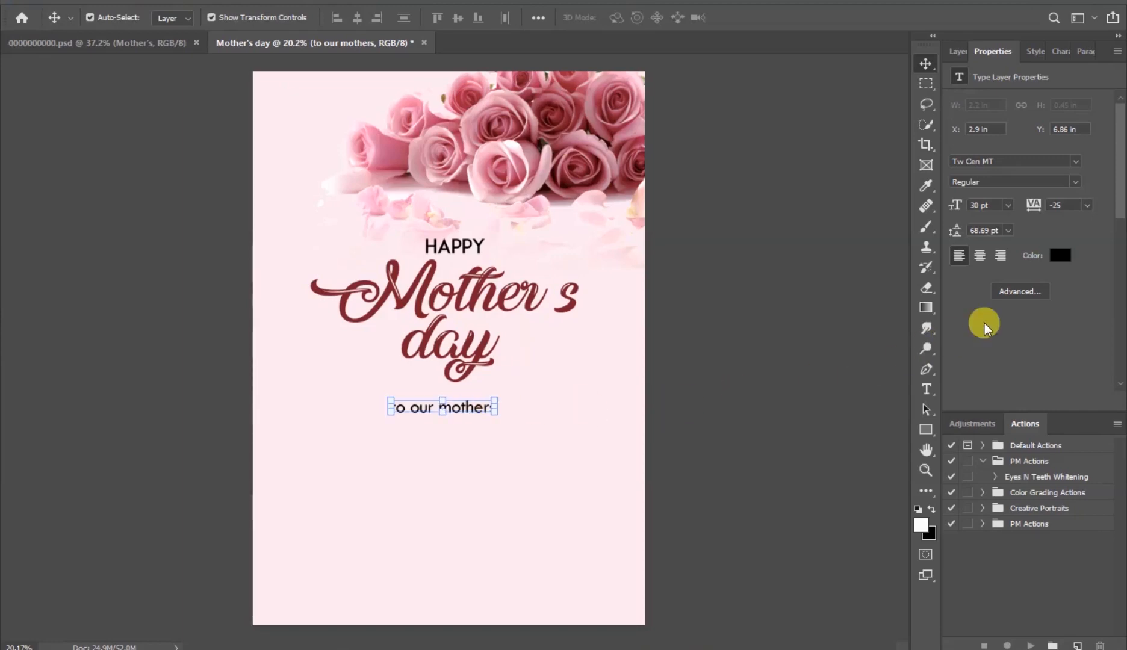
click(1061, 258)
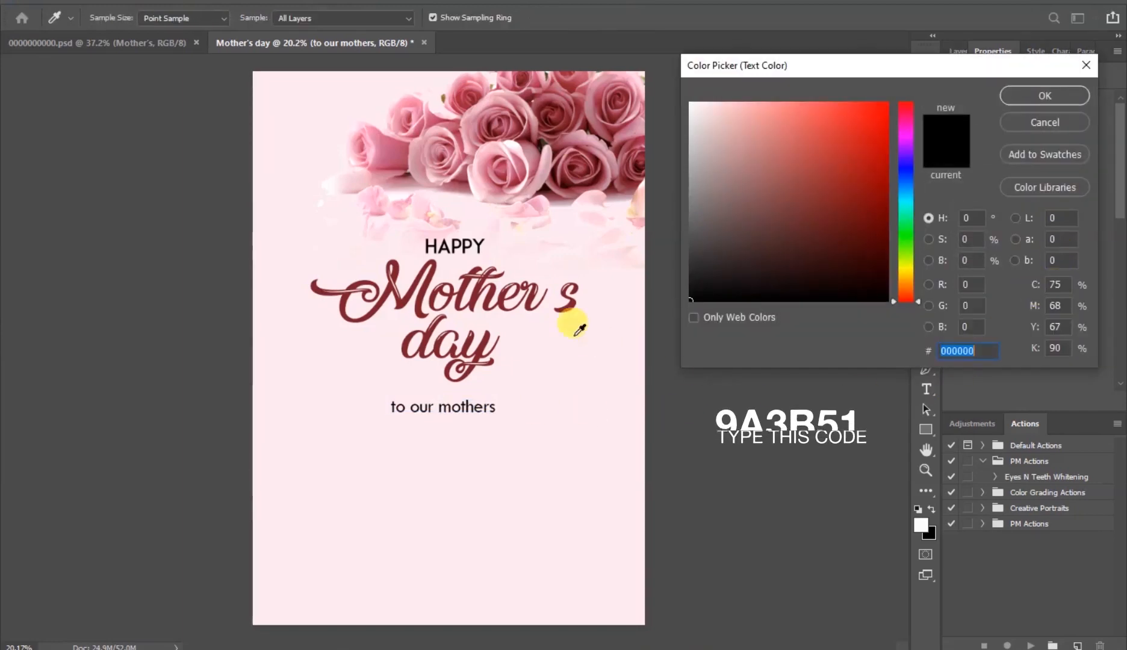
text(9a3b51)
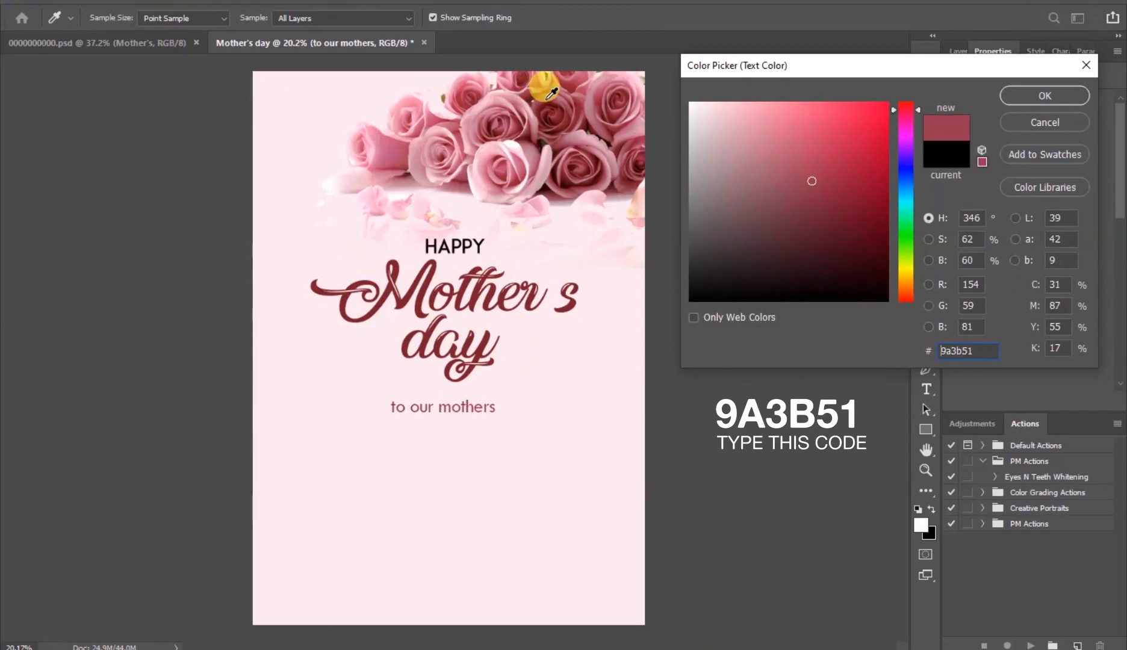
click(1022, 100)
click(773, 310)
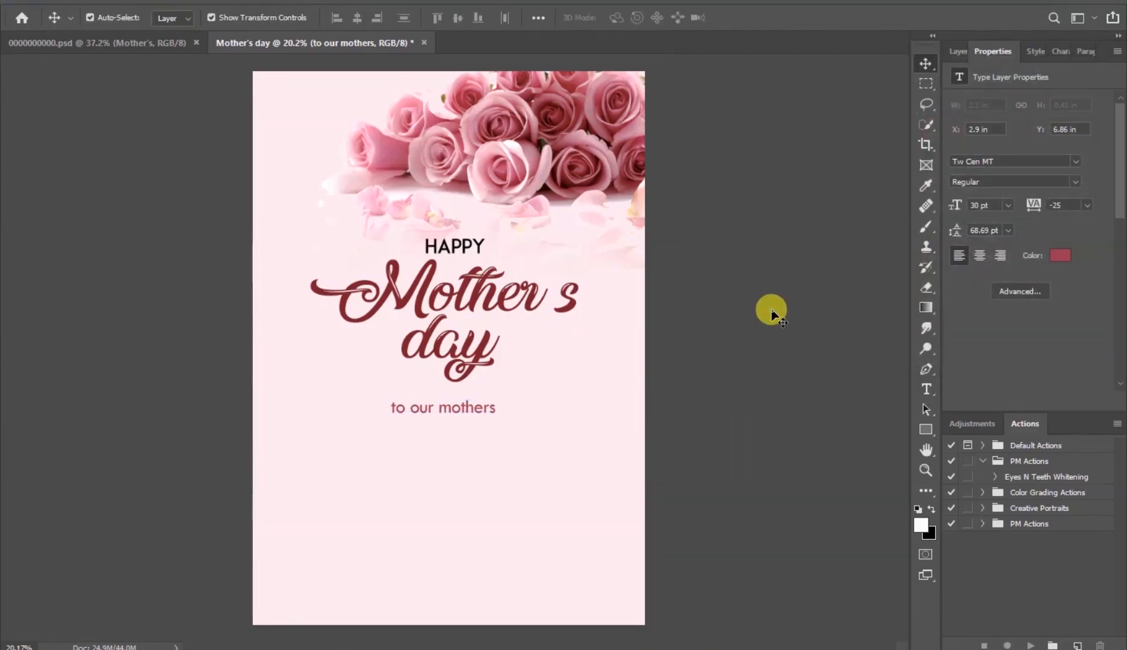
- Duplicate the to our mothers text below itself and change the copy to Sunday, 8th May, 2030
click(473, 409)
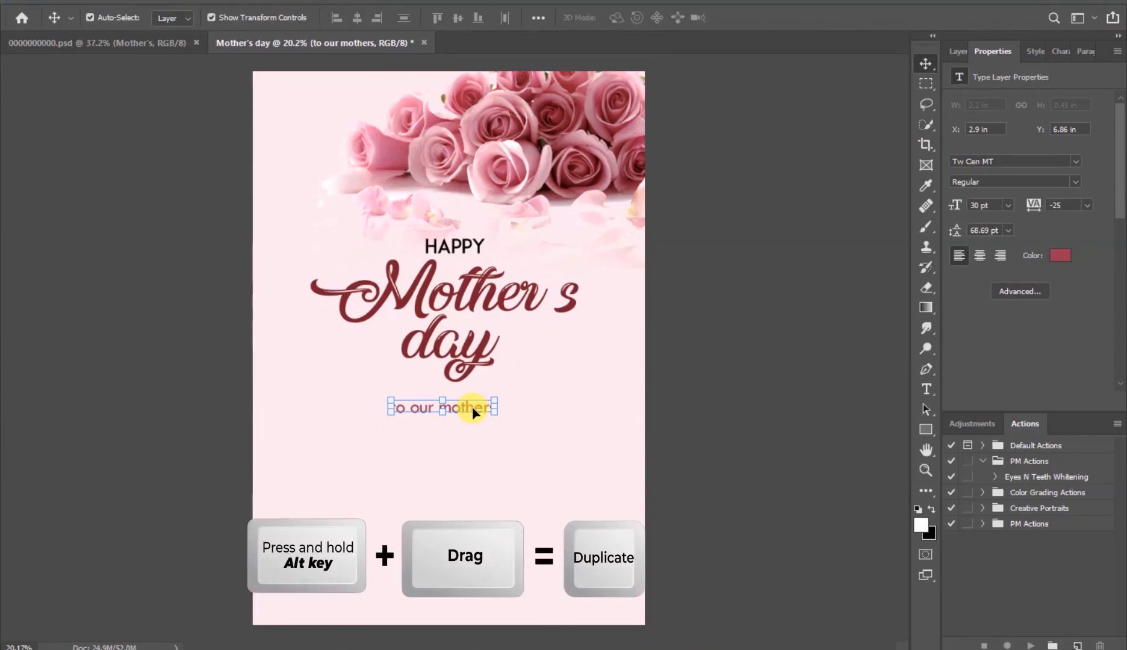
drag(467, 408, 461, 427)
double_click(461, 425)
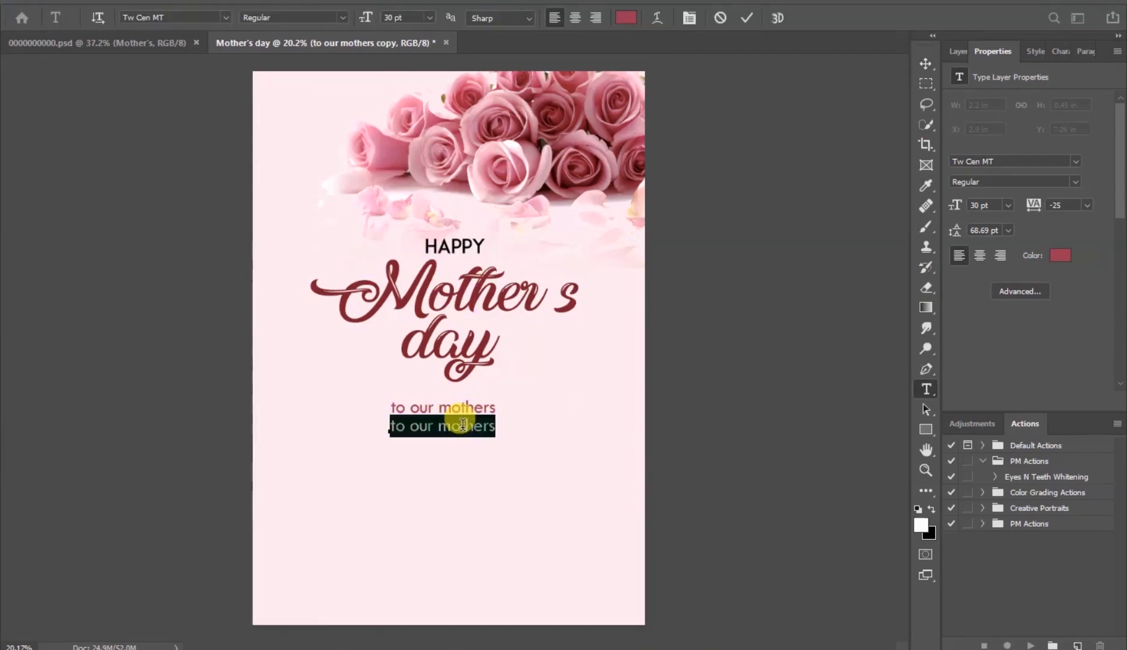
click(463, 426)
key(ctrl+a)
text(Sun )
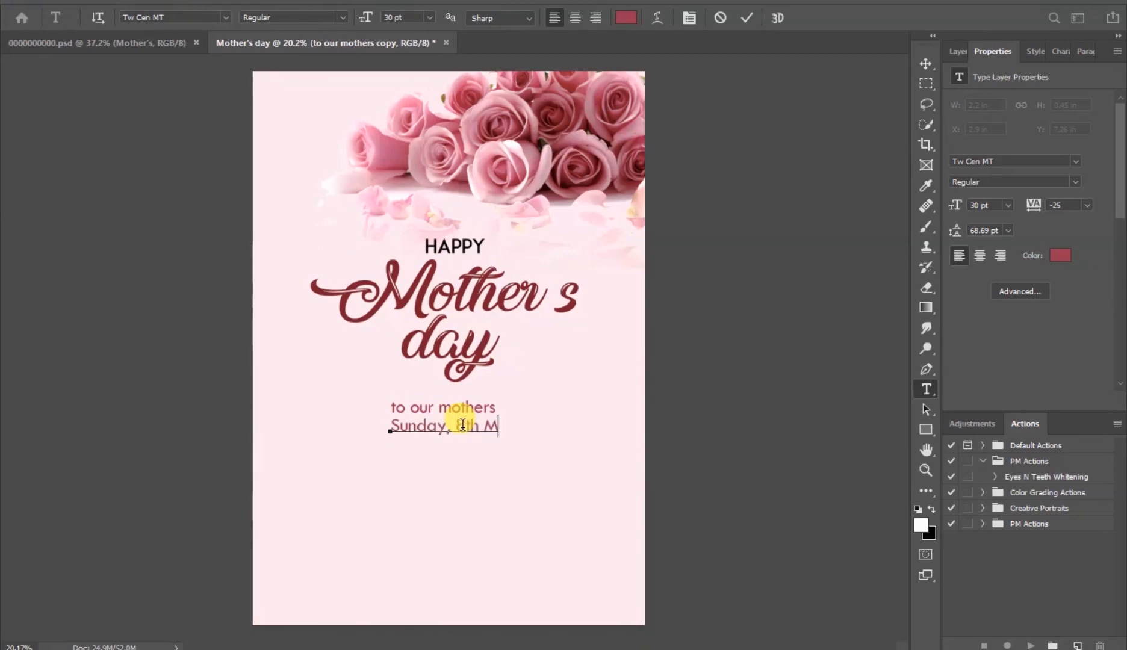
text(2030)
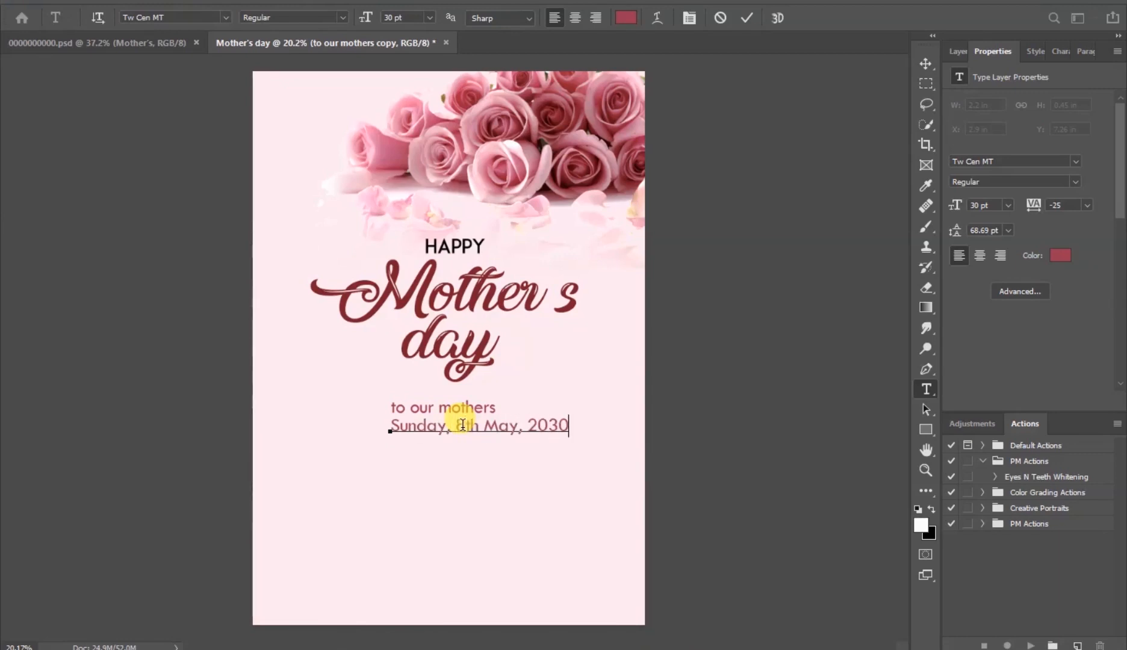
click(745, 23)
- Center the date line under to our mothers and set its colour to a near-black 12090b
click(920, 64)
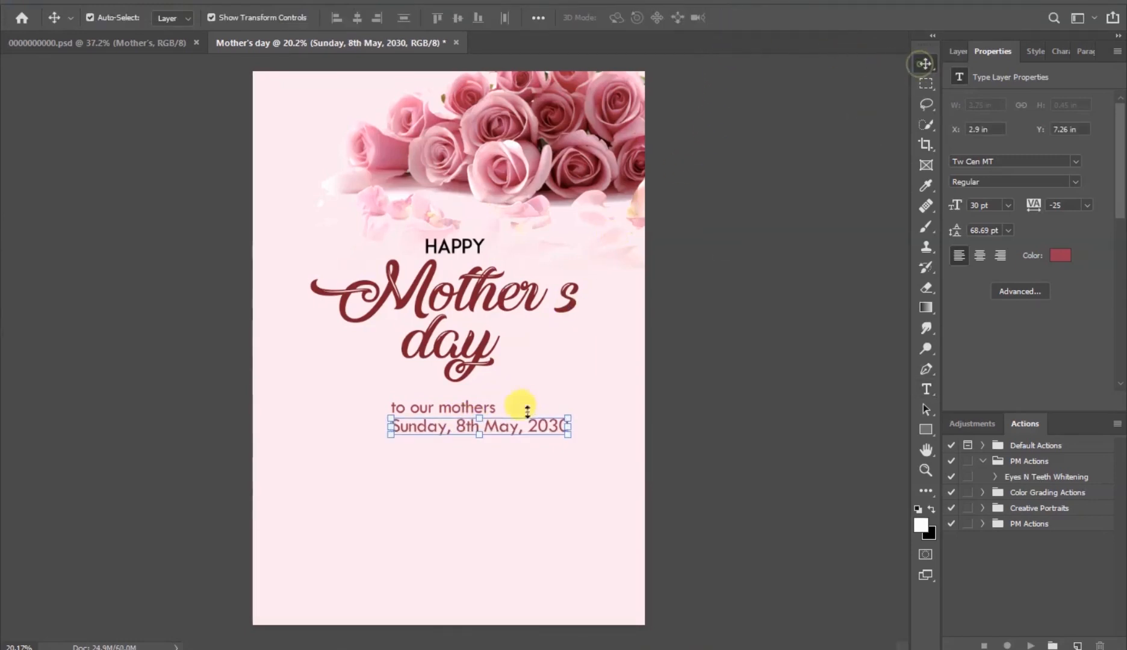
drag(511, 431, 478, 429)
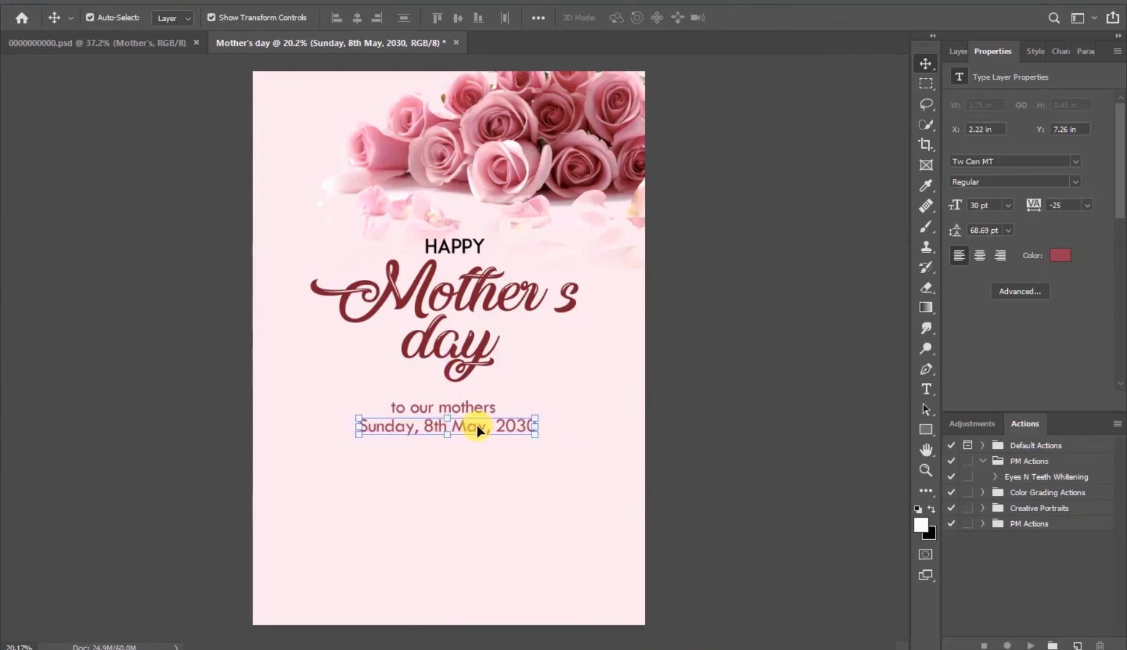
click(1058, 254)
drag(813, 265, 789, 316)
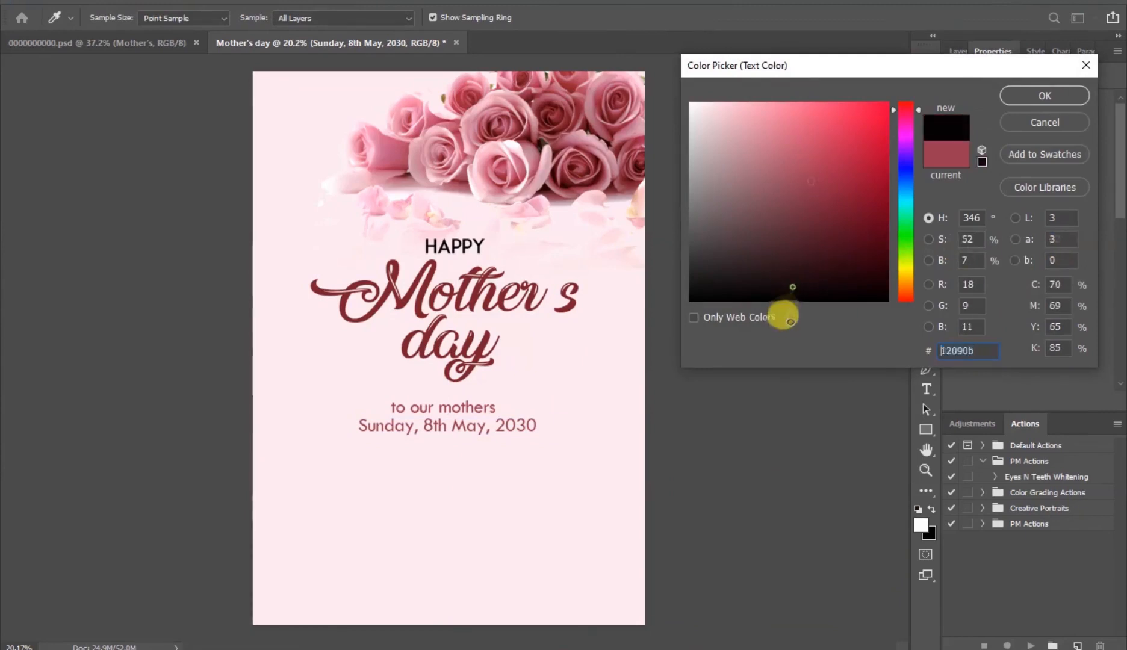
click(1020, 96)
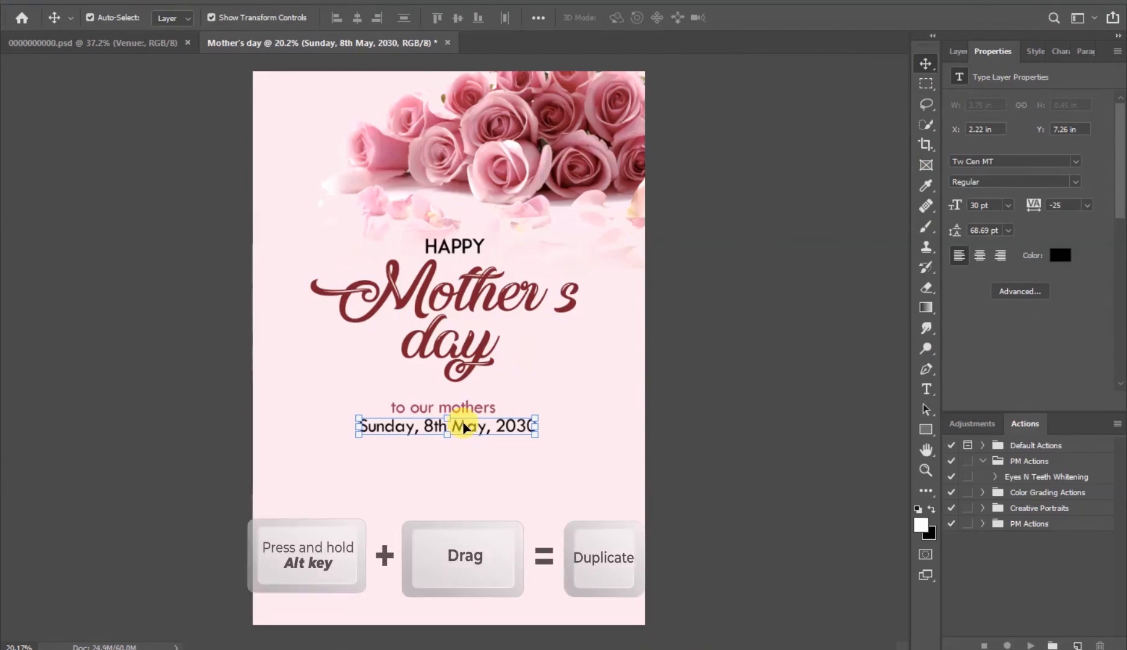
- Duplicate the date line below itself, change the copy to Venue:, and center it
drag(464, 428, 464, 476)
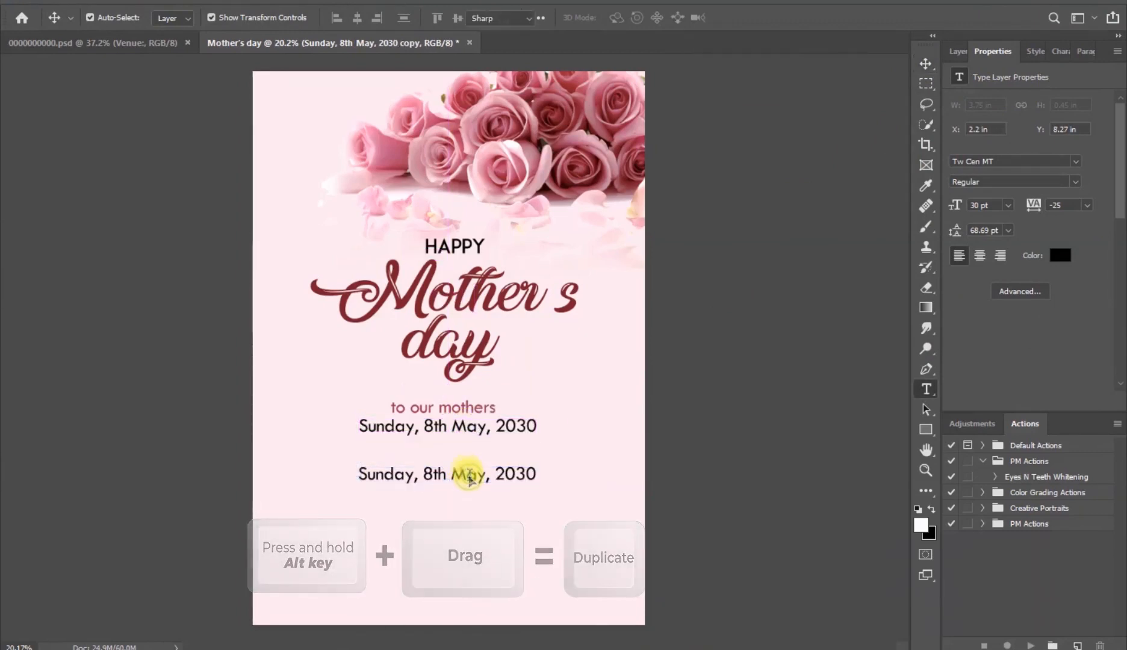
double_click(467, 474)
text(Venue)
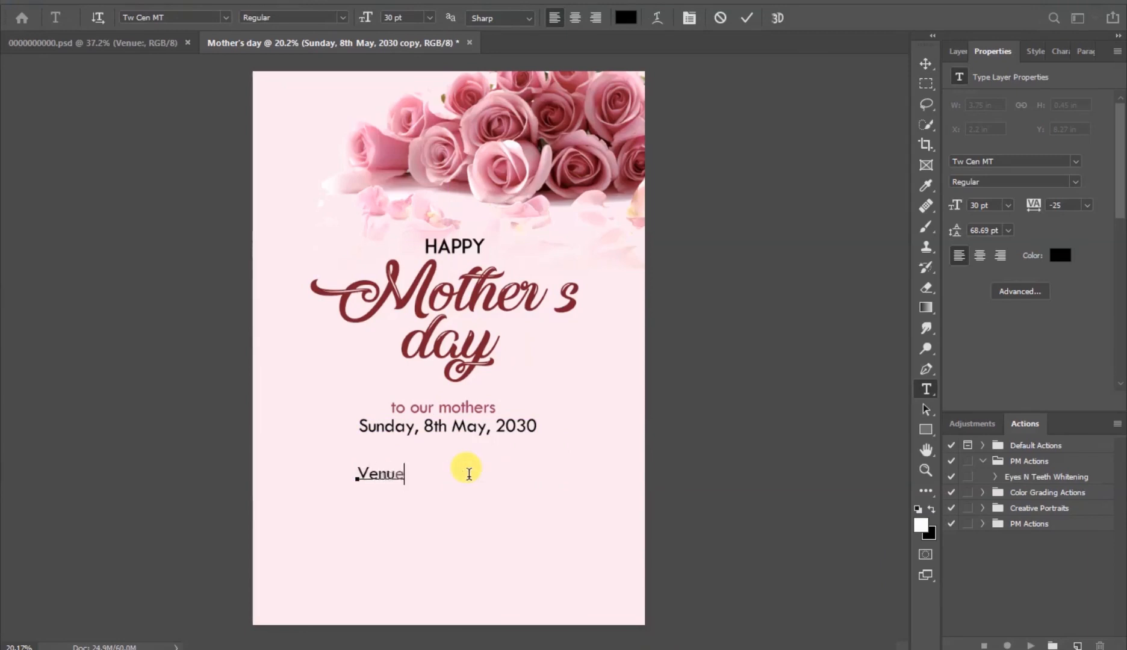
text(:)
click(749, 20)
key(v)
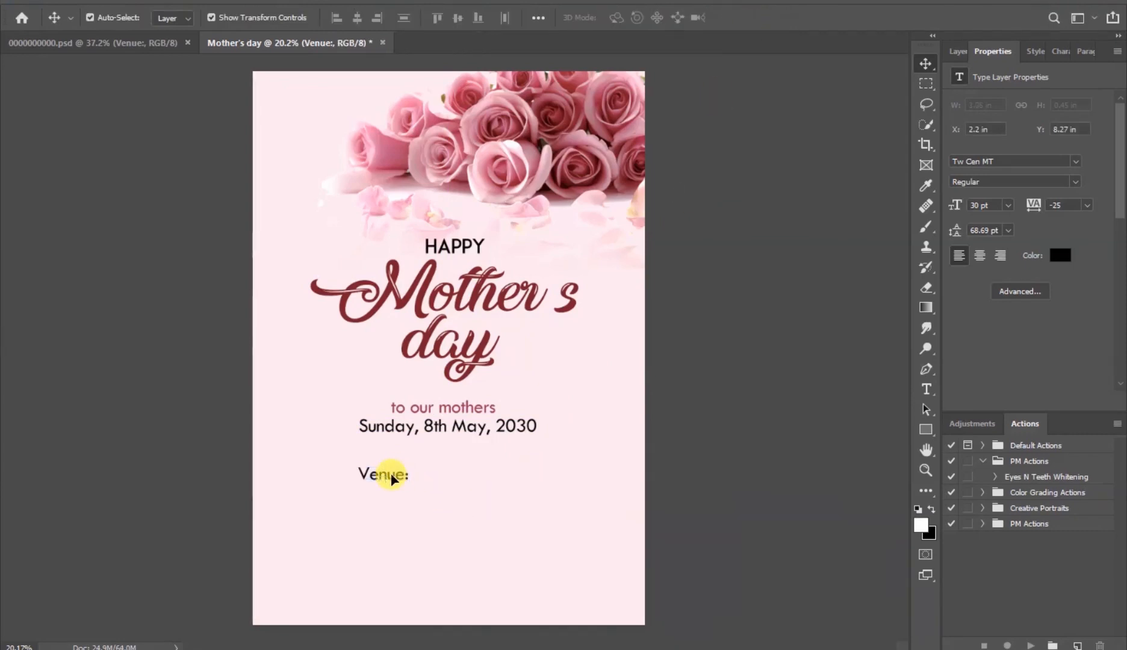
drag(391, 479, 447, 480)
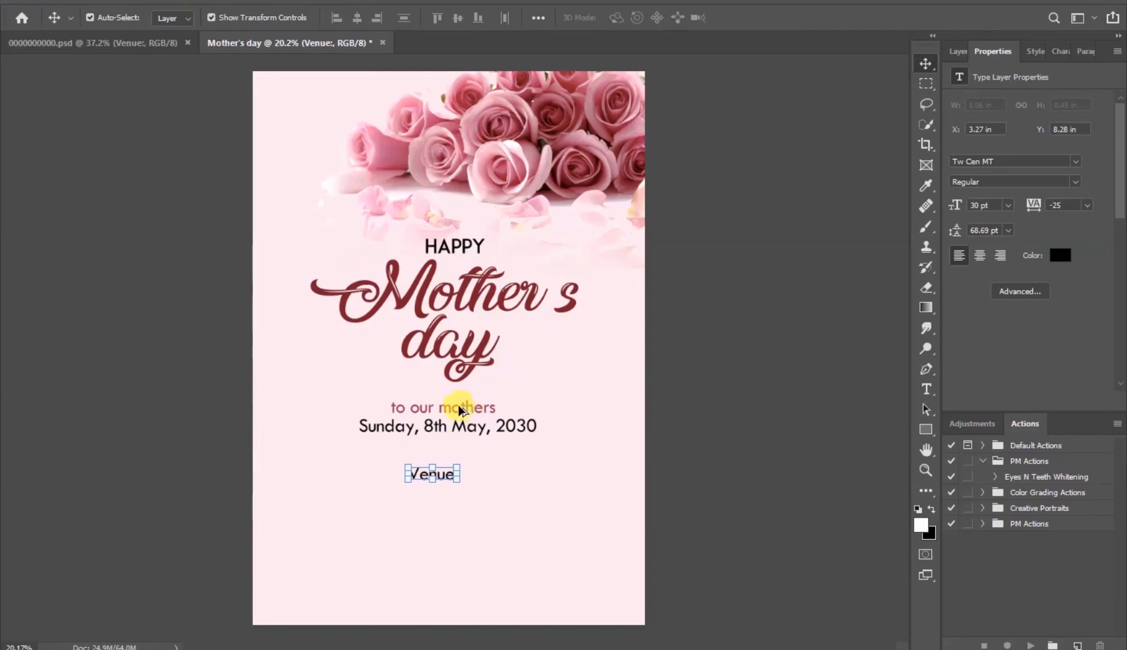
- Duplicate the to our mothers text below Venue:, change it to Type your venue here, and center it
drag(459, 410, 444, 492)
double_click(443, 493)
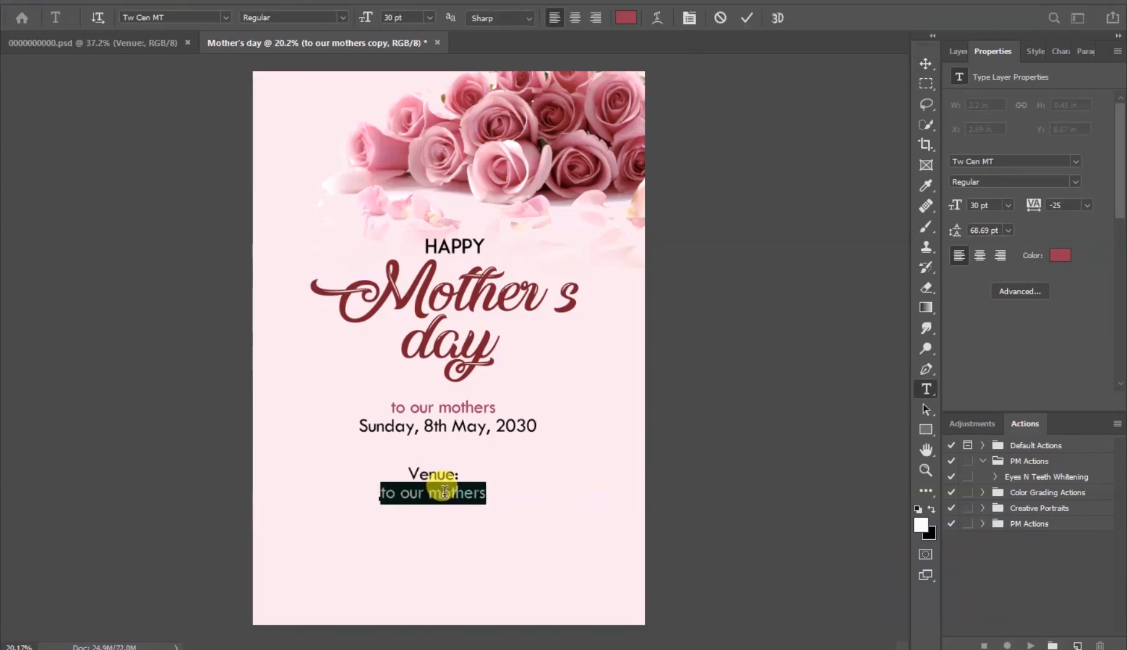
text(Type)
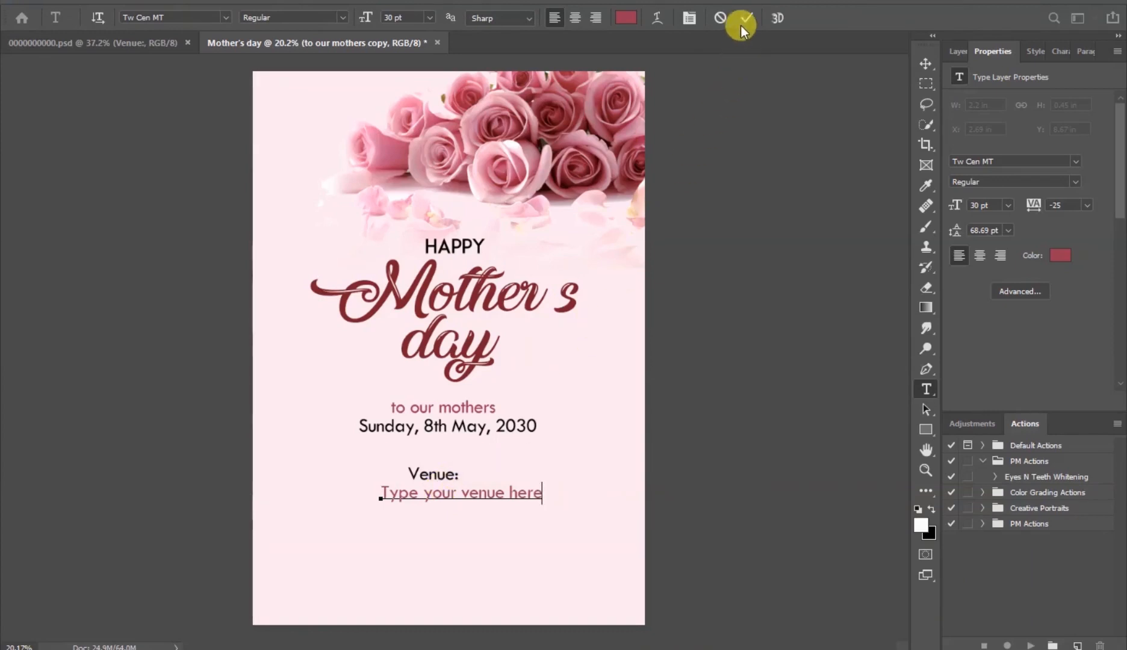
key(ctrl+Return)
key(v)
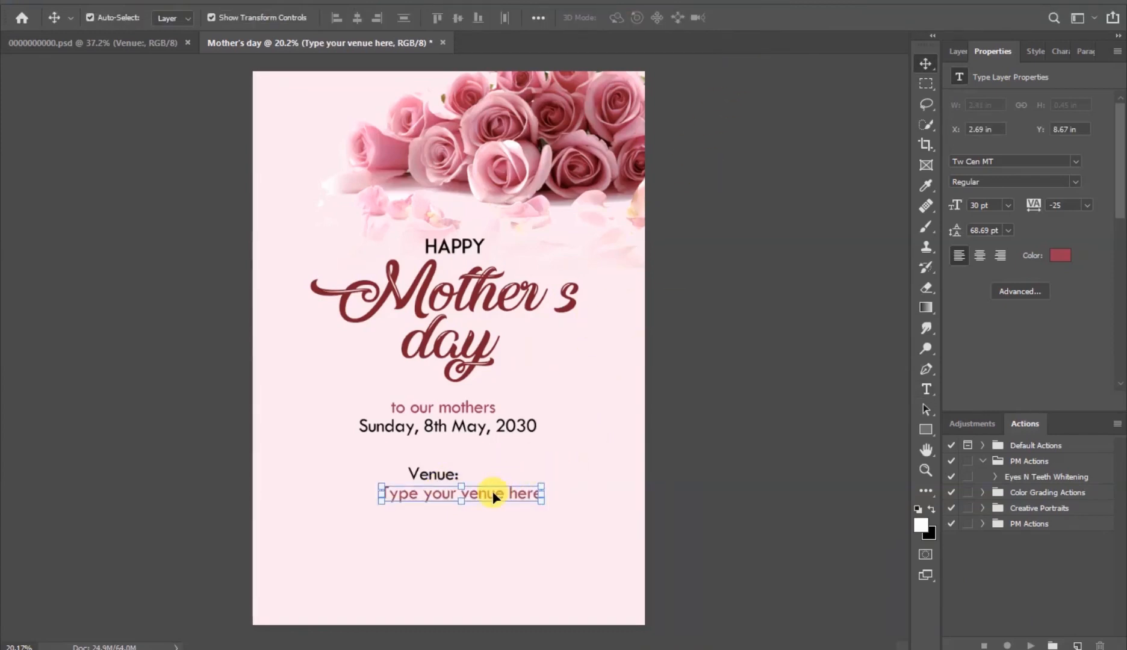
drag(493, 498, 463, 493)
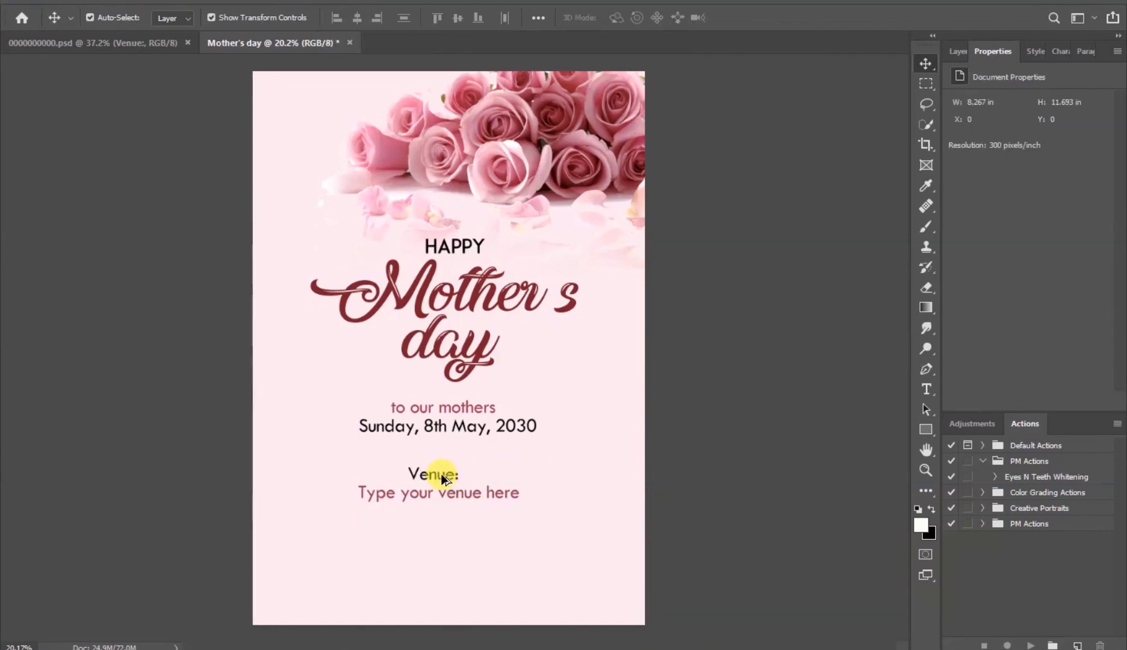
- Duplicate Venue: below the venue line, change it to For more info.:, and center it
drag(441, 474, 442, 537)
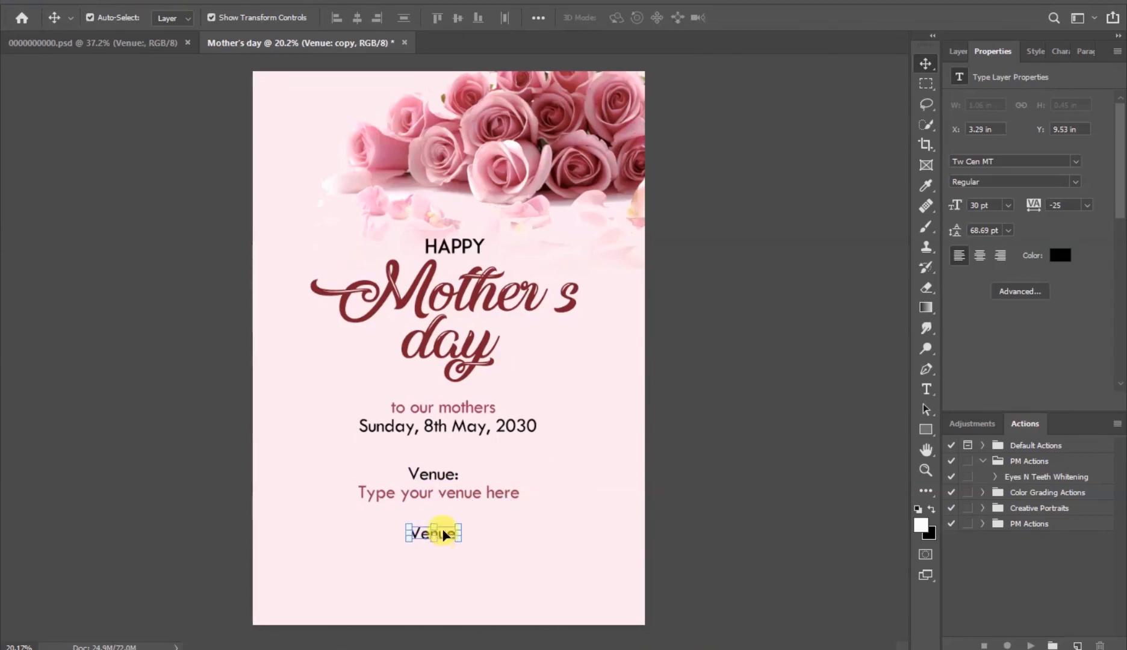
key(t)
double_click(443, 528)
text(Eor)
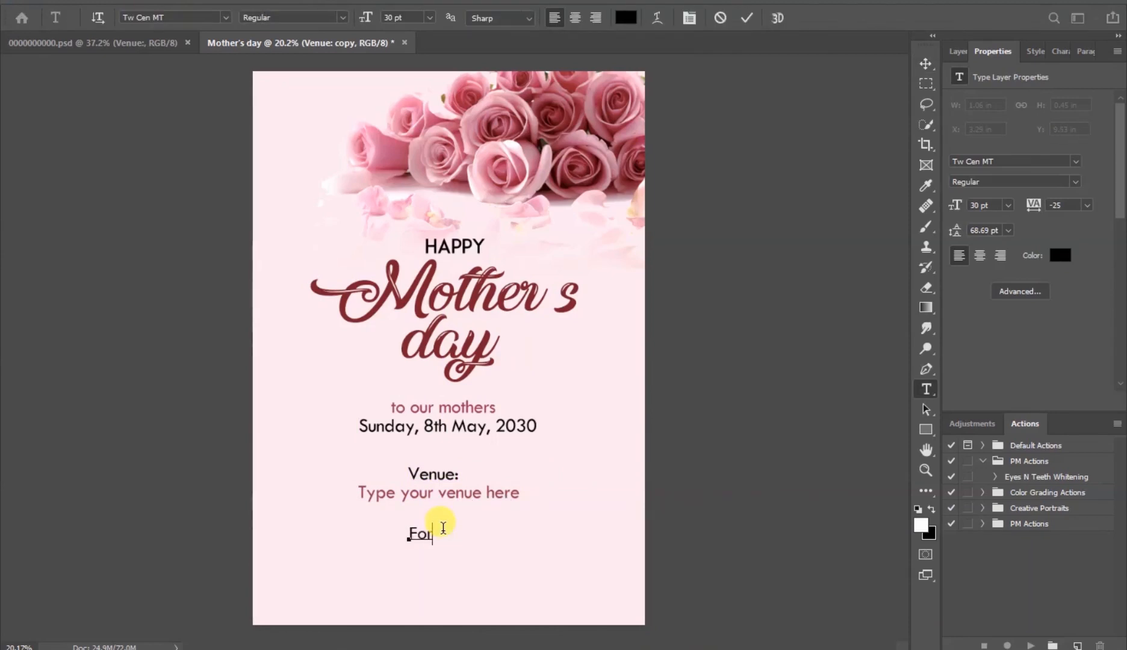
text( more info.:)
click(752, 17)
key(v)
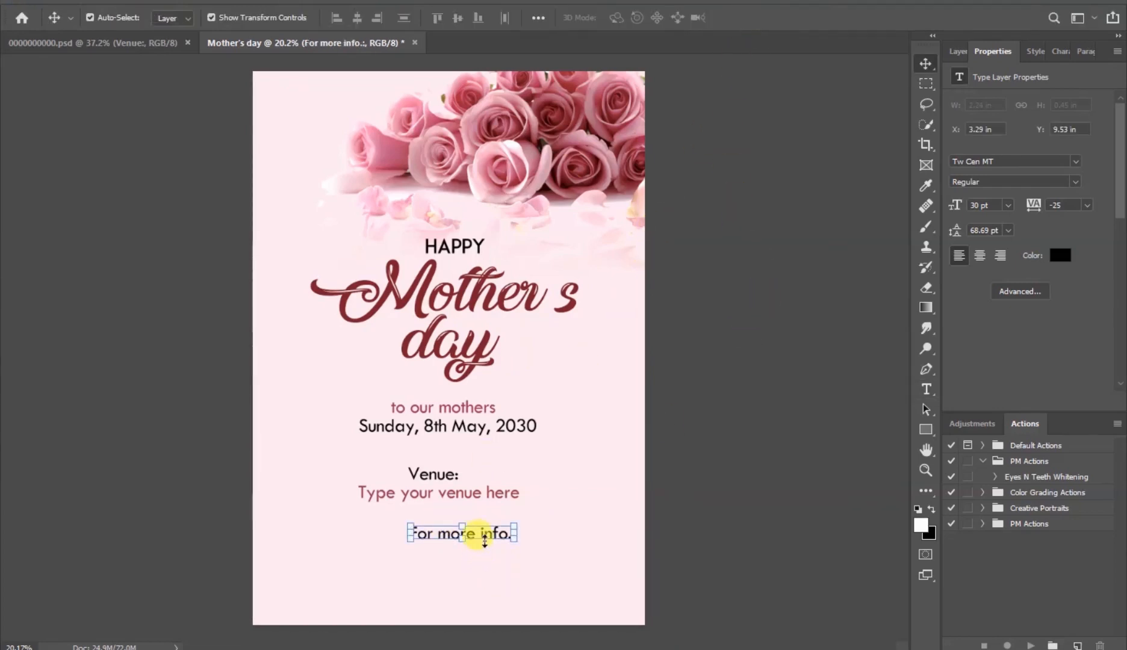
drag(483, 538, 461, 538)
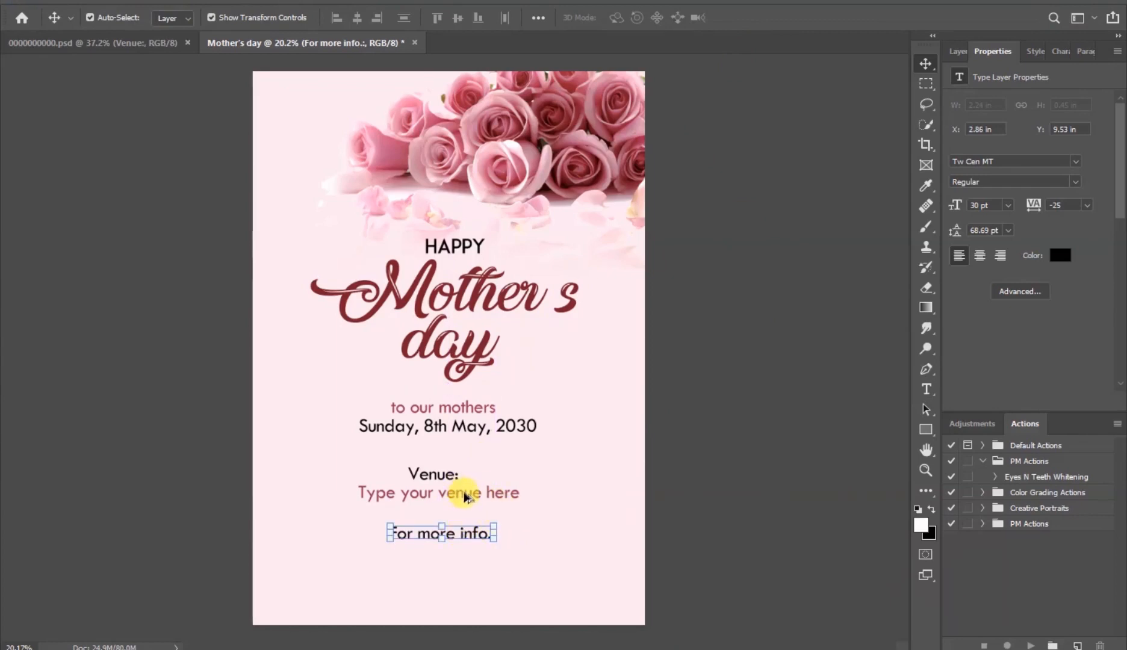
- Duplicate the venue line below For more info.: and change its text to Type your contact numbers here
drag(470, 494, 466, 558)
double_click(477, 553)
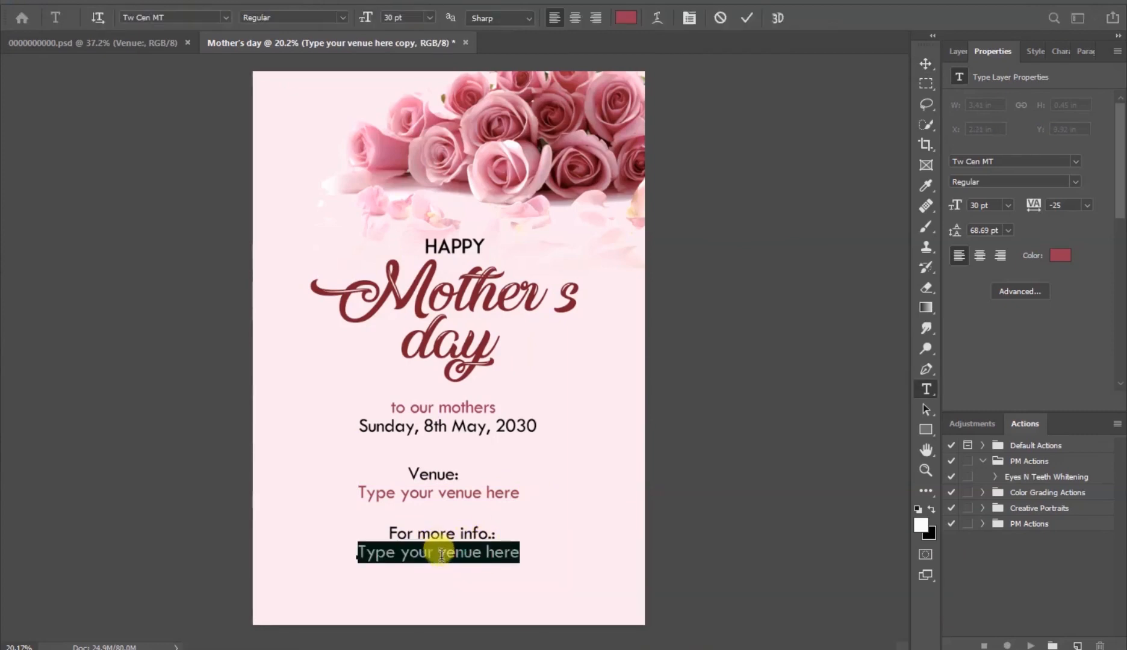
drag(439, 554, 483, 553)
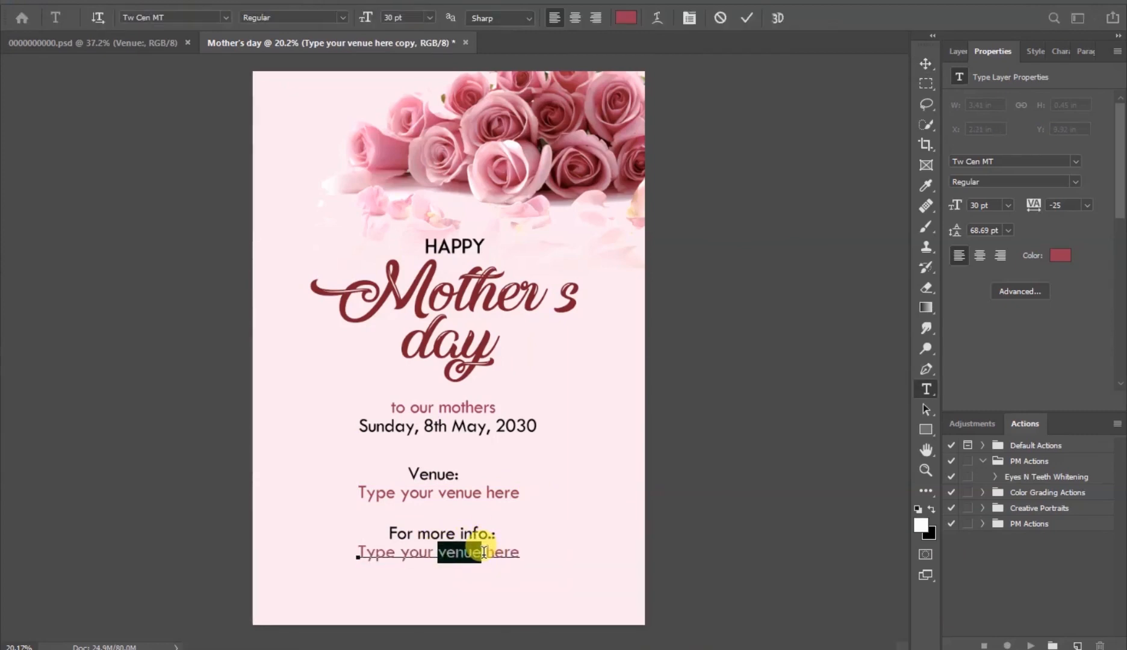
text(contact)
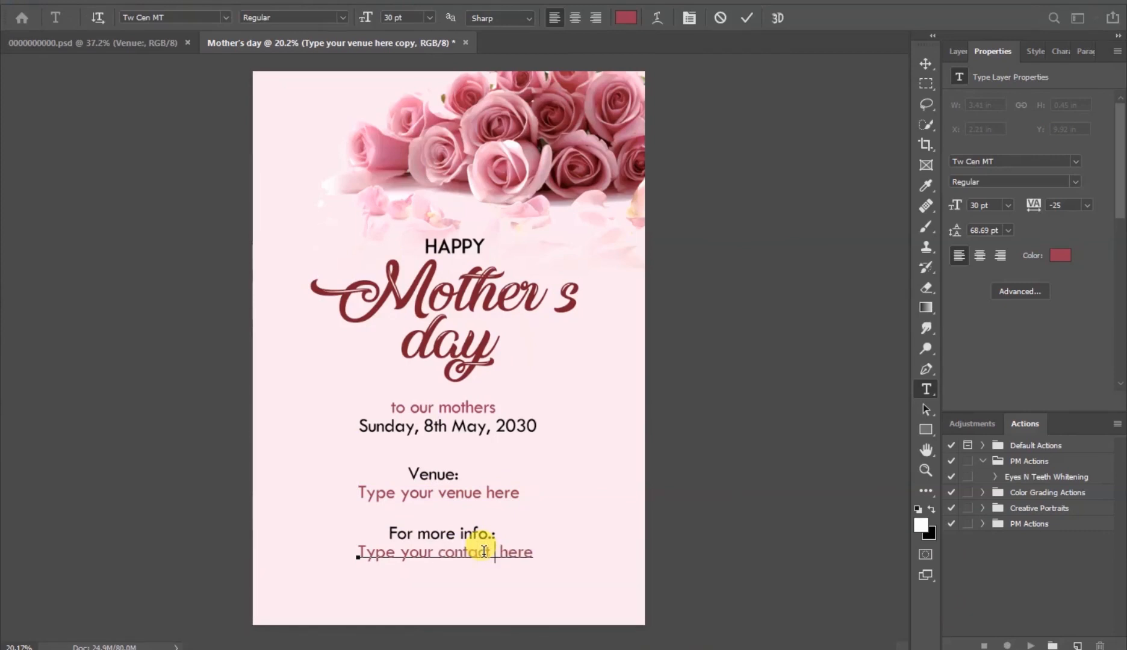
text( numbers)
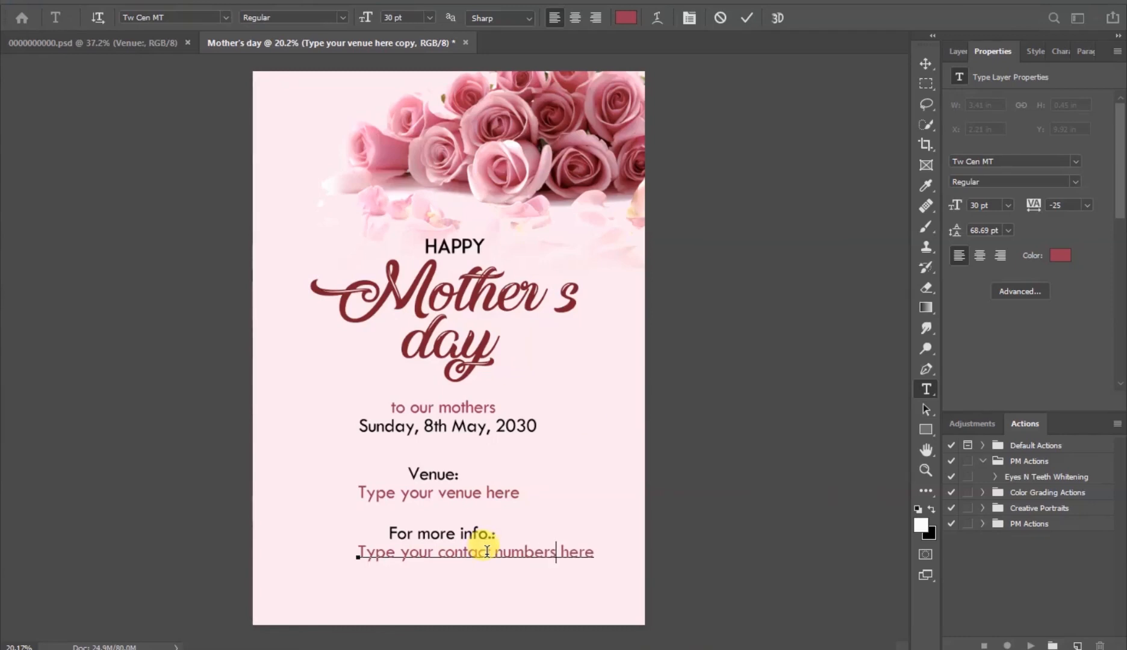
click(753, 19)
key(v)
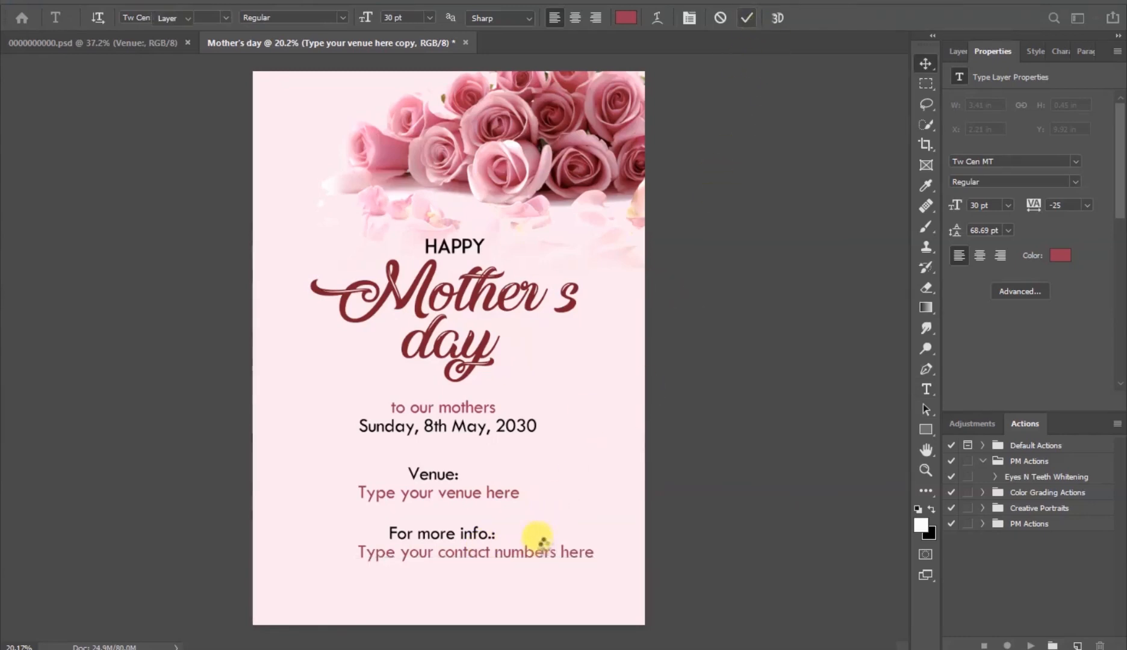
- Center the contact line and reposition the venue and info lines to even out the spacing below the date
click(538, 553)
drag(539, 553, 507, 554)
click(429, 560)
drag(424, 553, 422, 567)
drag(481, 537, 492, 556)
mouse_move(468, 493)
mouse_down()
mouse_move(473, 506)
mouse_move(438, 478)
mouse_move(464, 480)
mouse_up()
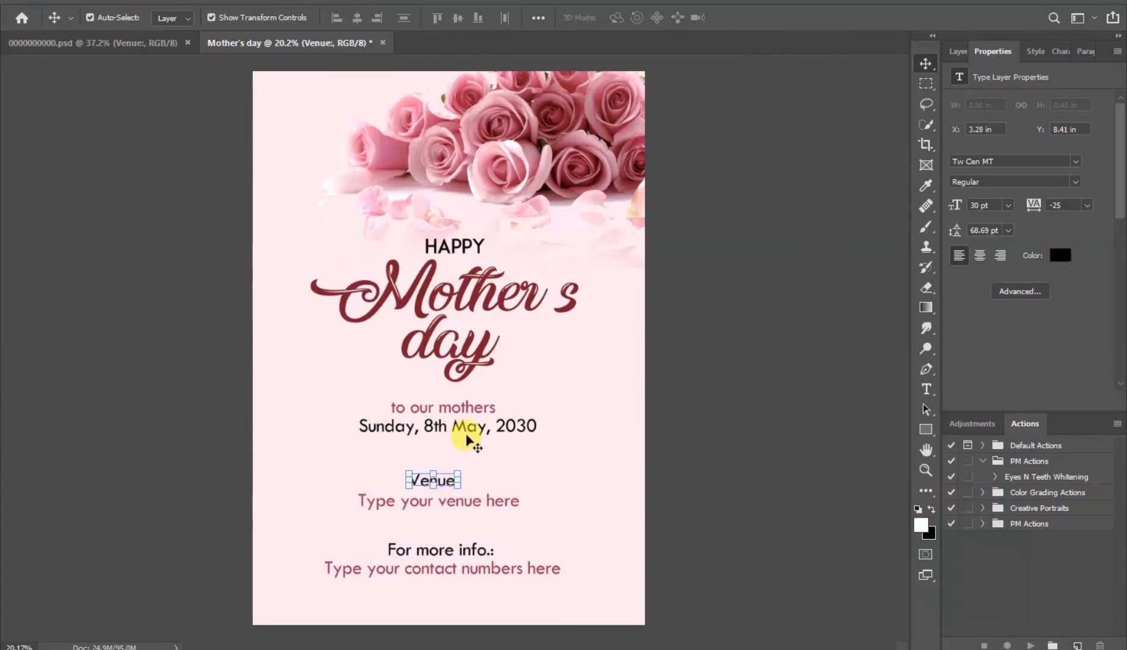
- Add a second line reading 9:00am to the date text
double_click(468, 429)
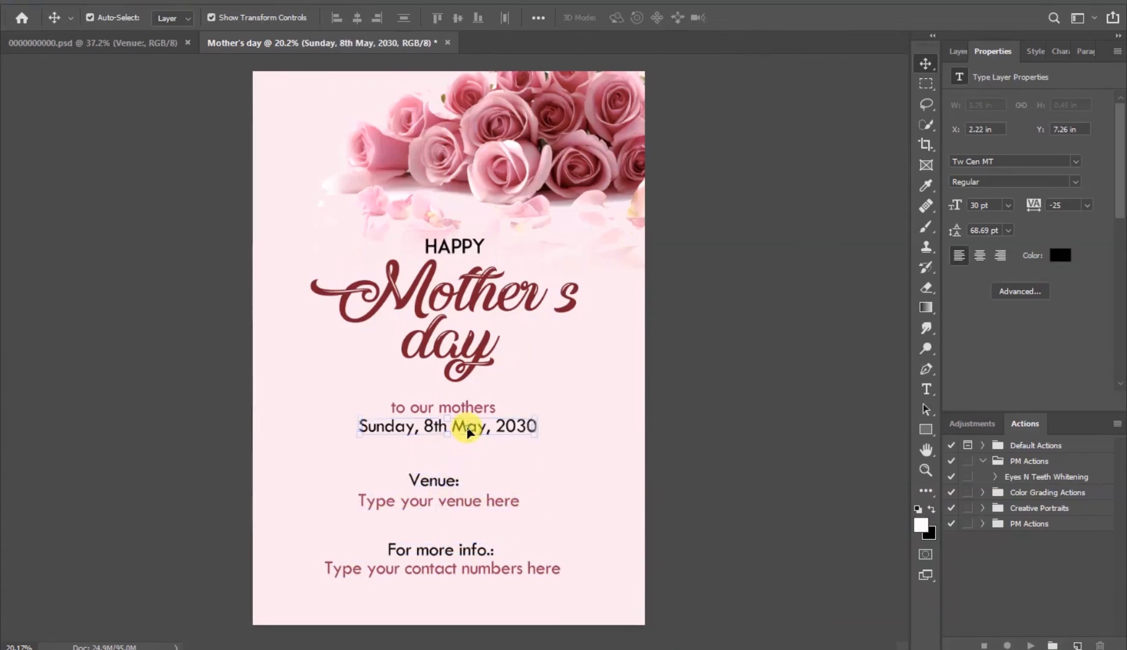
click(539, 432)
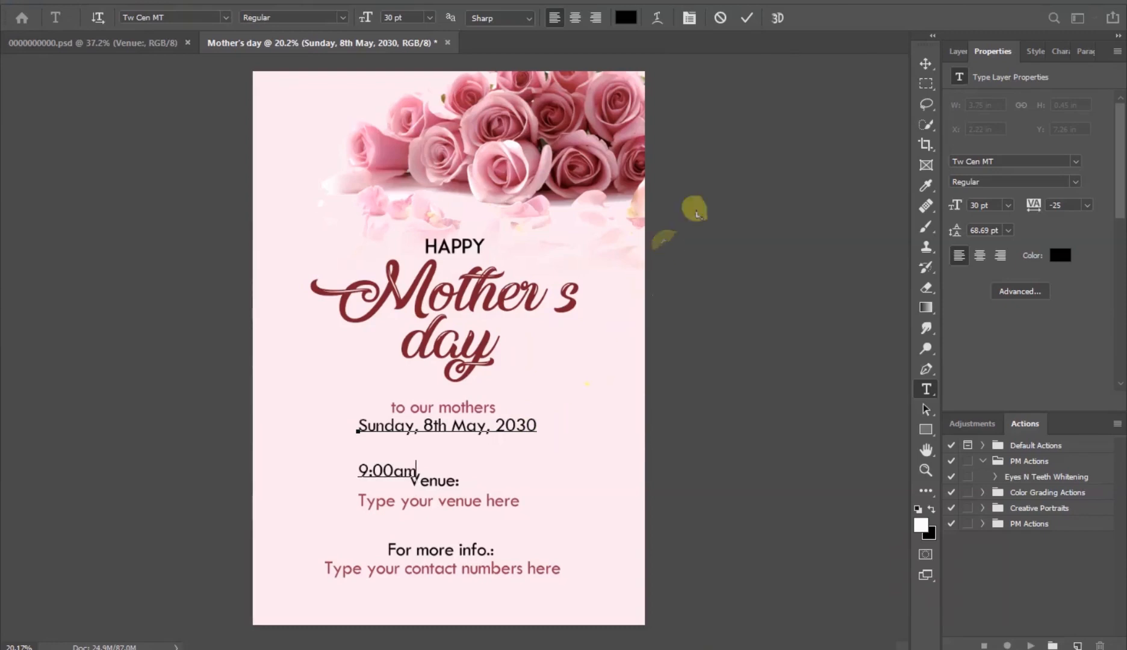
click(749, 18)
key(v)
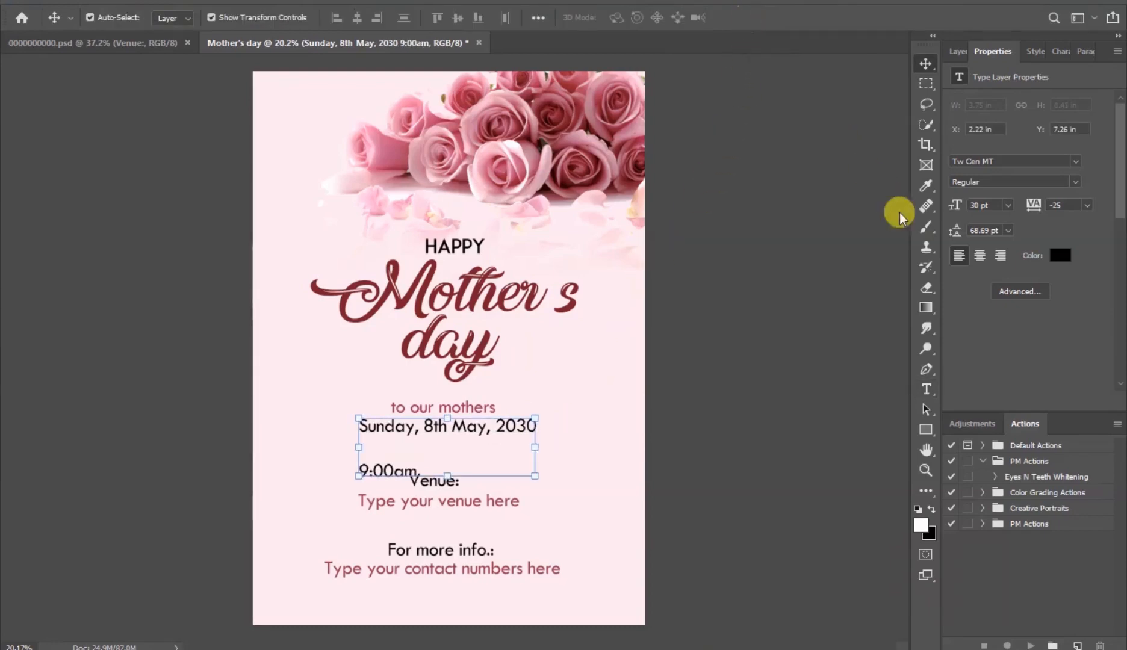
- Center-align the date and time text, set its leading to 30 pt, and move it to the poster's centre
click(980, 256)
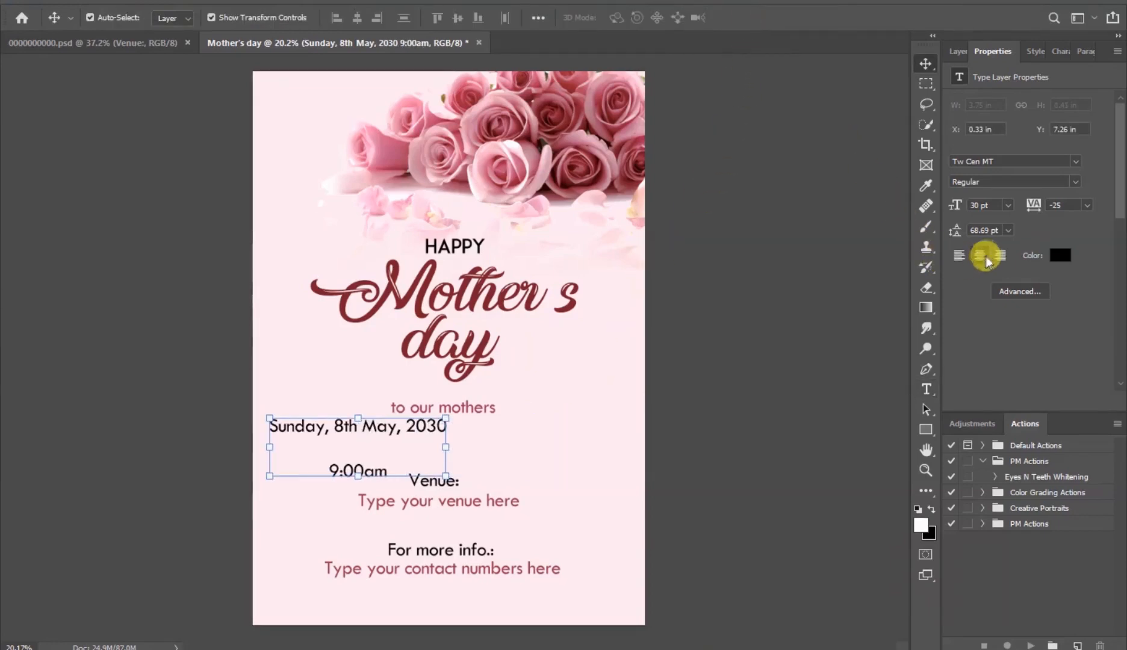
click(1009, 231)
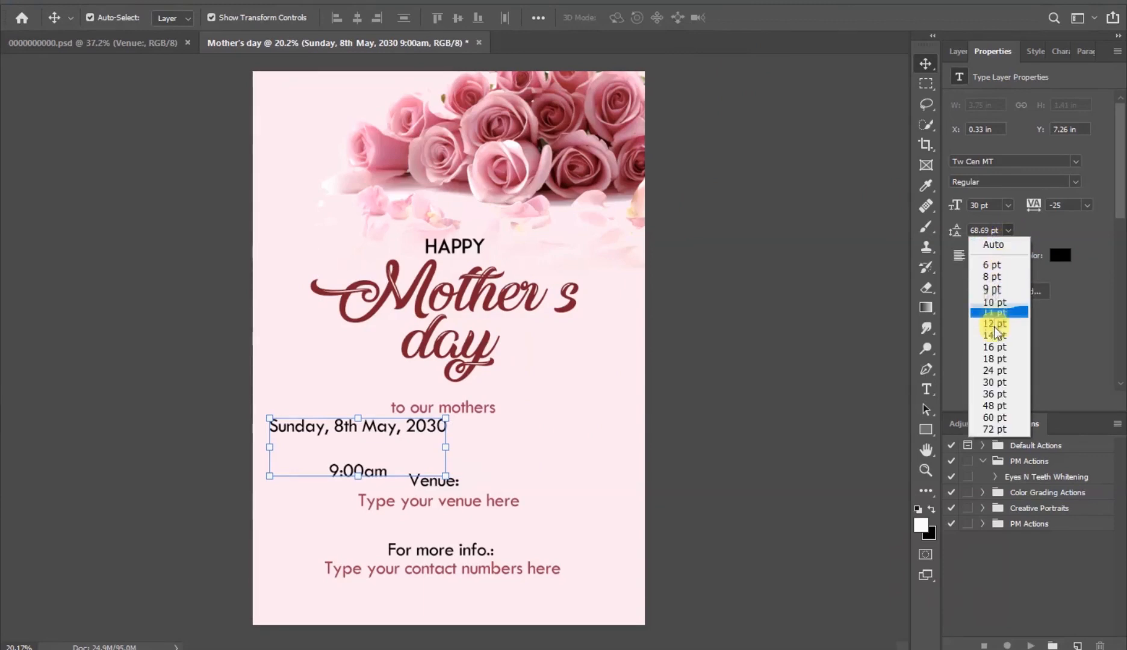
click(996, 382)
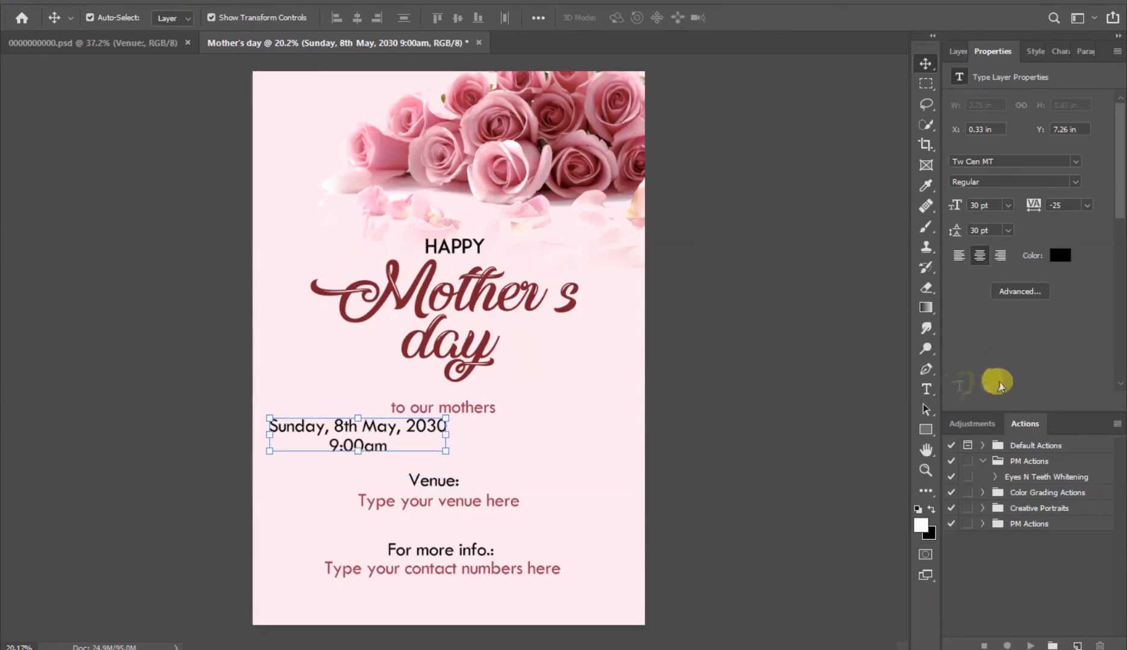
drag(383, 428, 383, 428)
drag(461, 431, 465, 432)
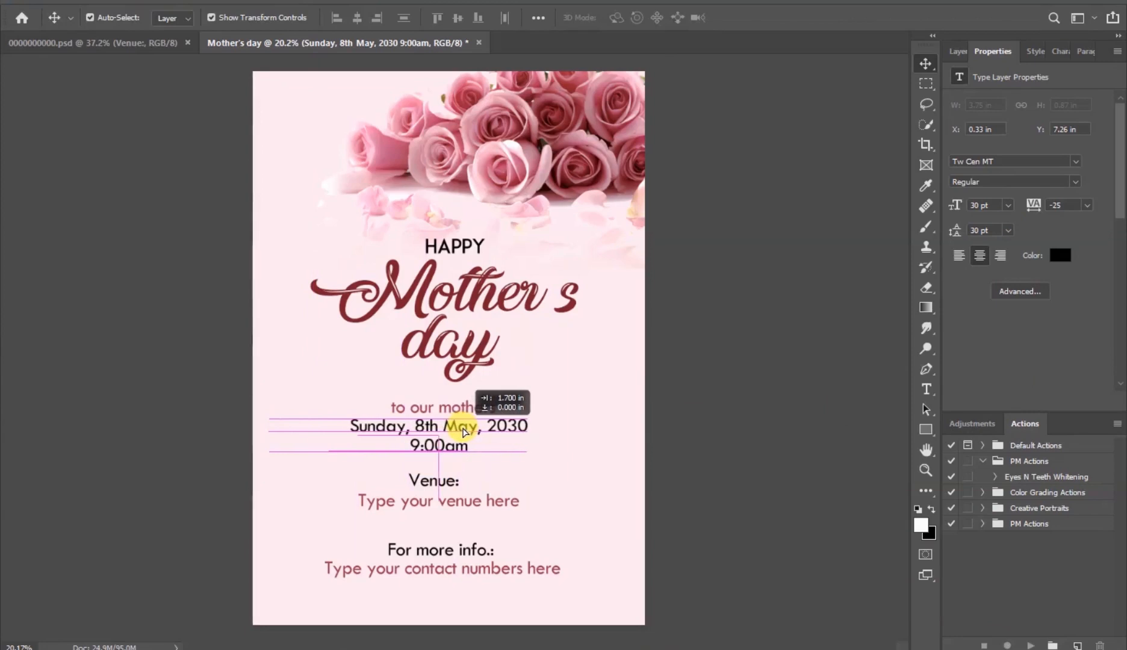
- Shift the venue lines down slightly to even the spacing below the date
click(724, 423)
click(474, 549)
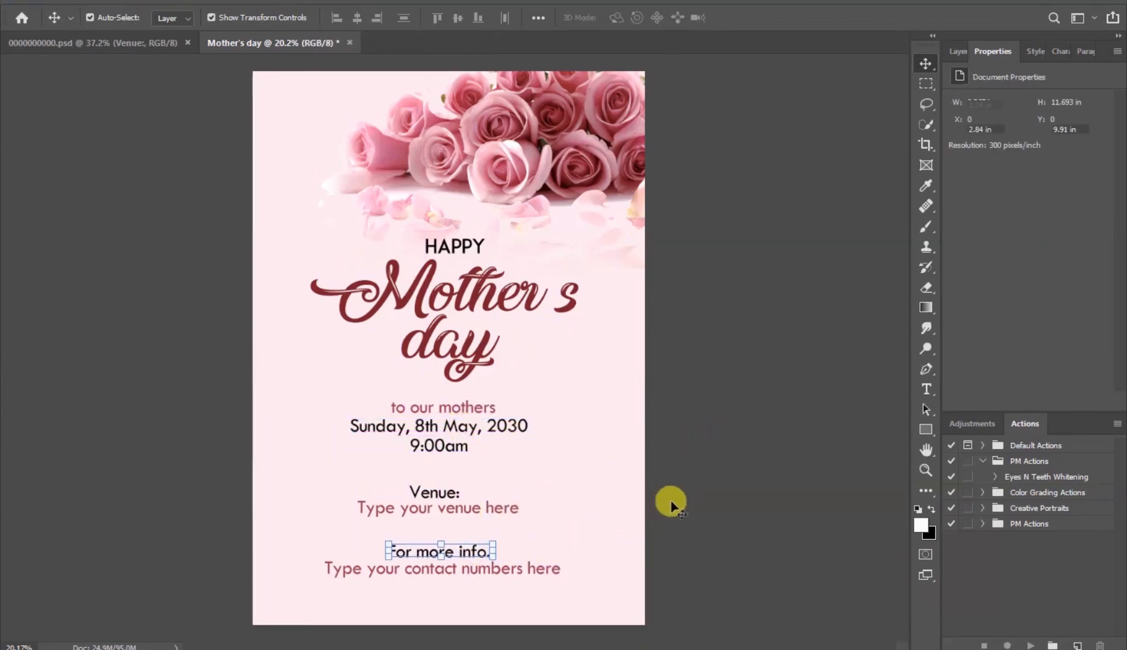
click(699, 482)
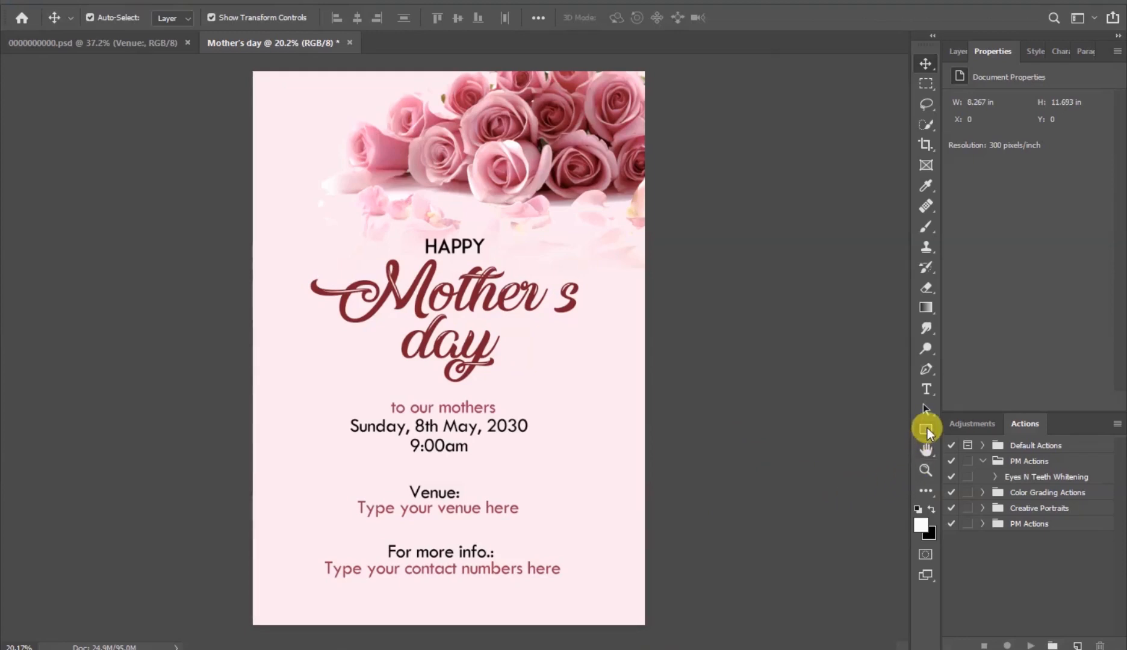
- Draw a tall rounded rectangle about 283 × 680 px at the top-left corner and round its corners to 141.5 px
drag(928, 431, 987, 452)
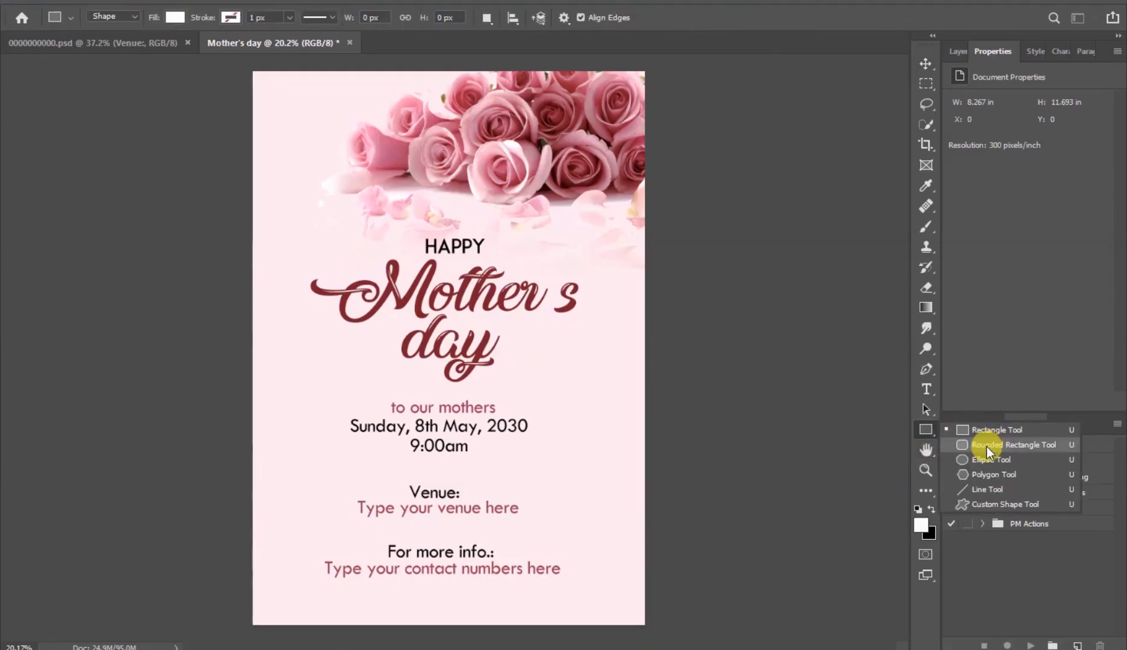
click(1044, 447)
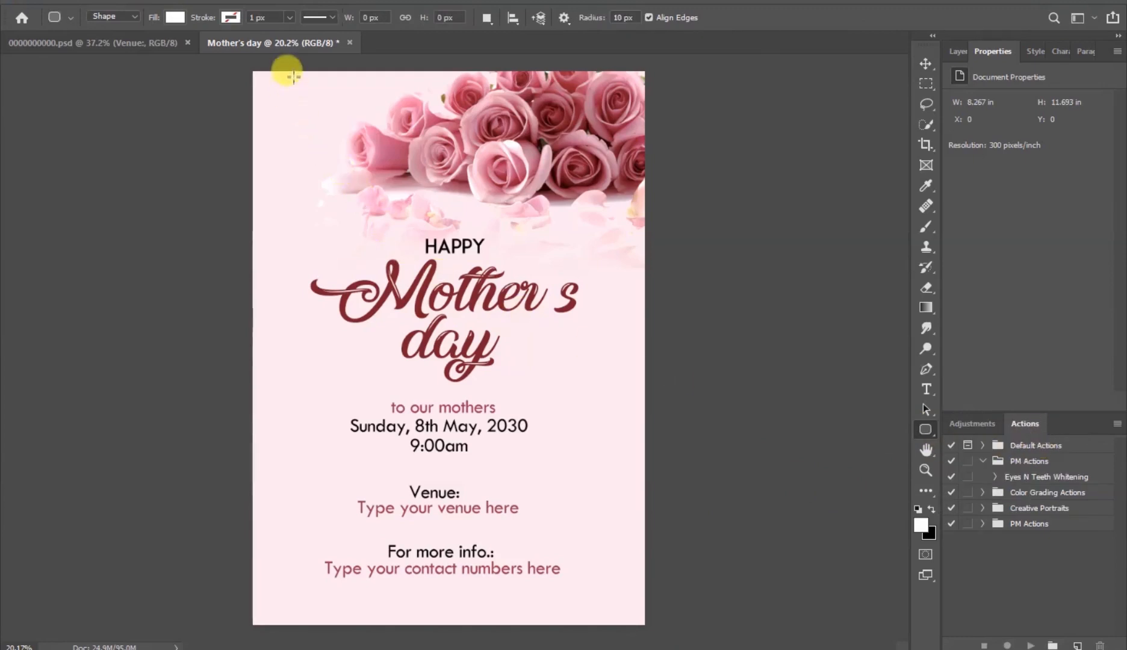
drag(280, 66, 324, 174)
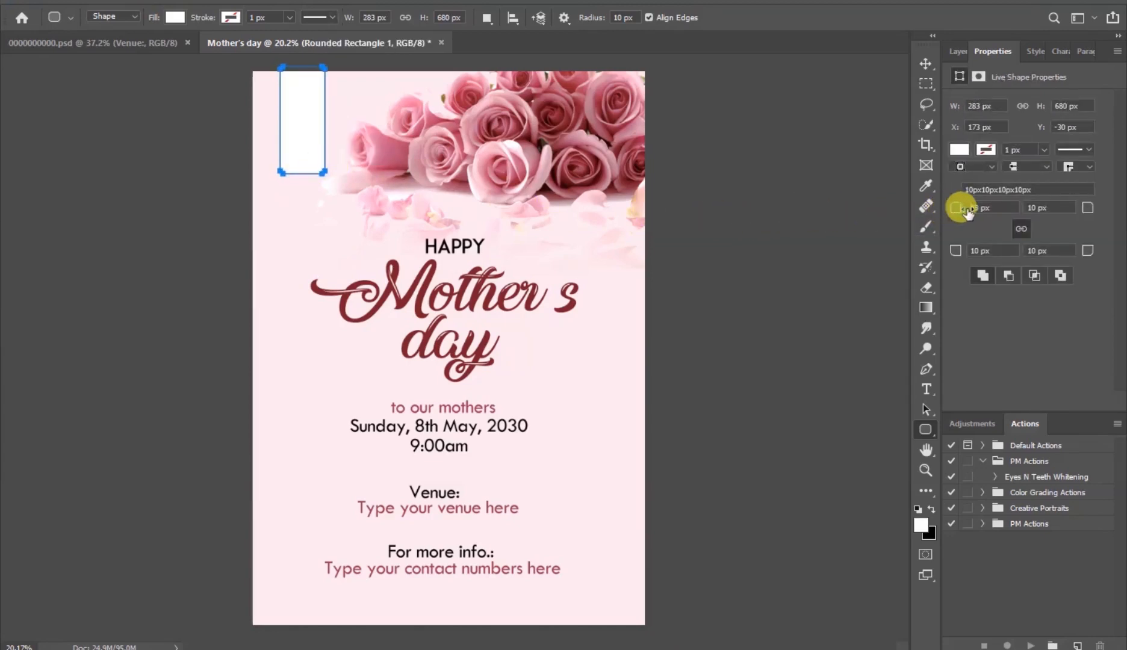
drag(961, 211, 1082, 211)
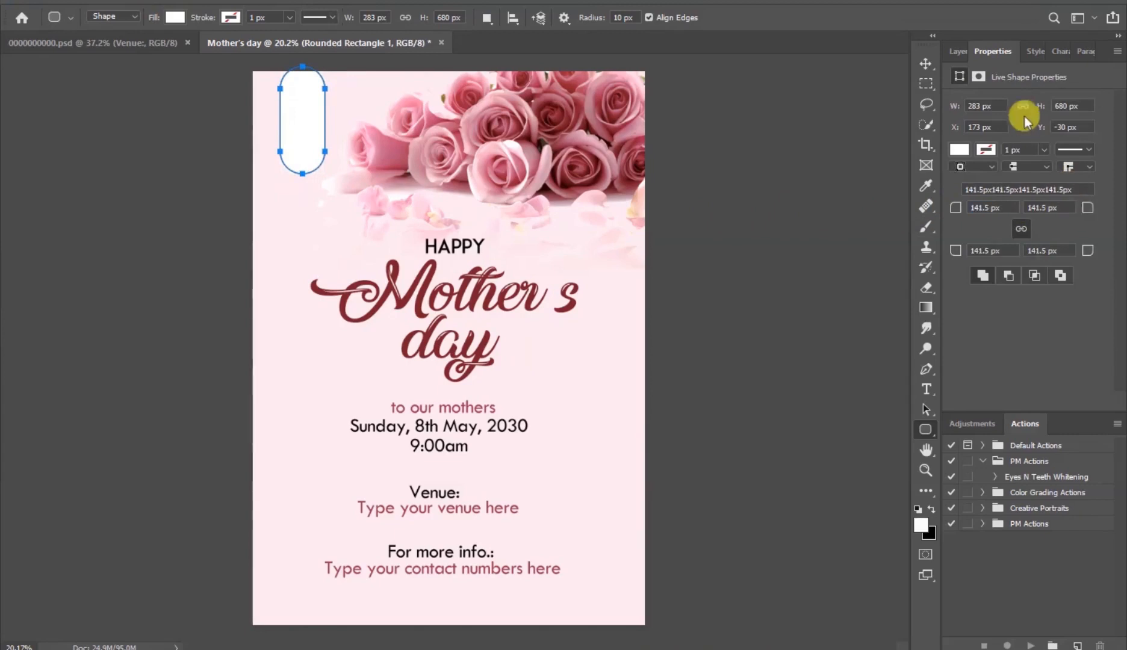
- Stretch the rounded rectangle upward so it runs off the poster's top edge
click(926, 63)
drag(303, 133, 301, 176)
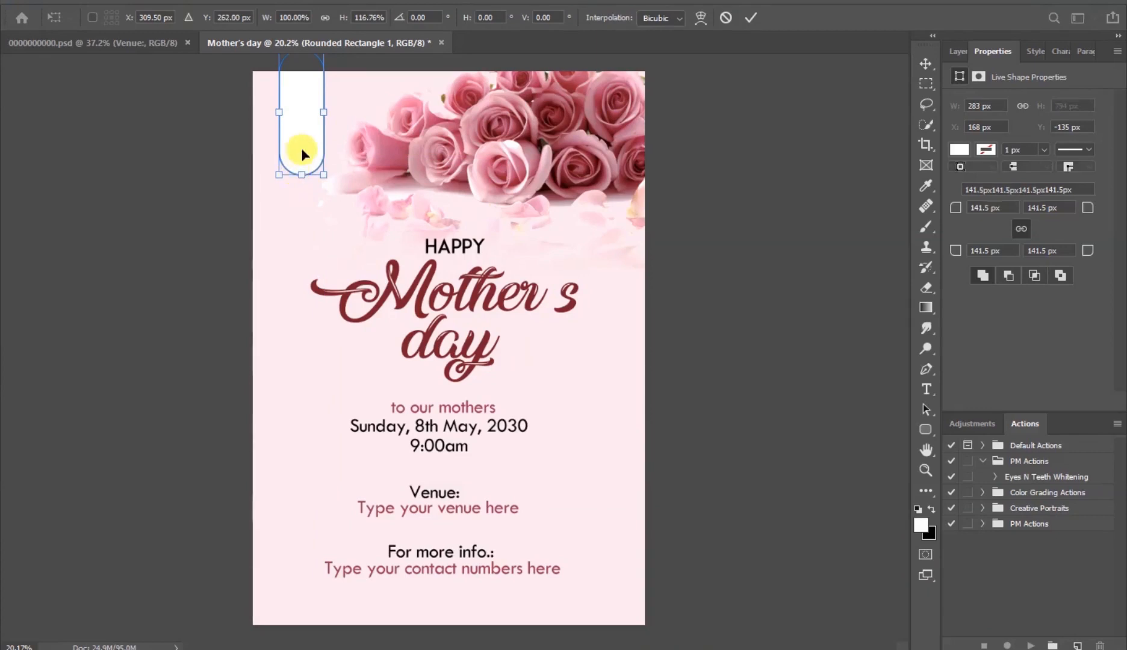
click(755, 17)
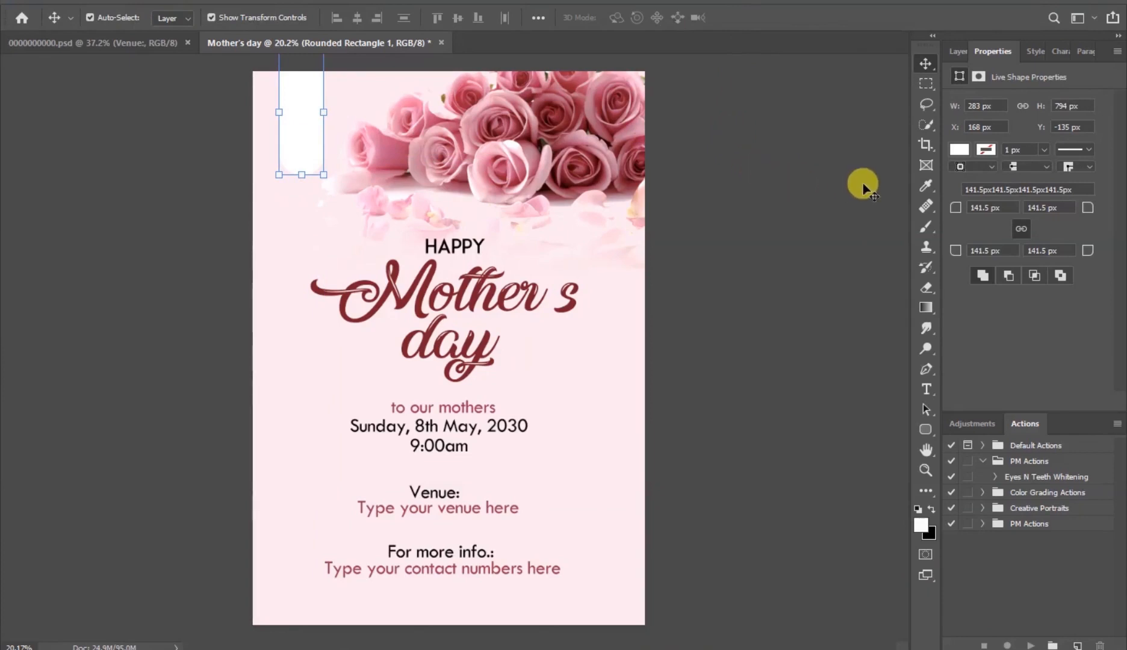
- Set the rounded rectangle's fill colour to fbccd8
click(960, 151)
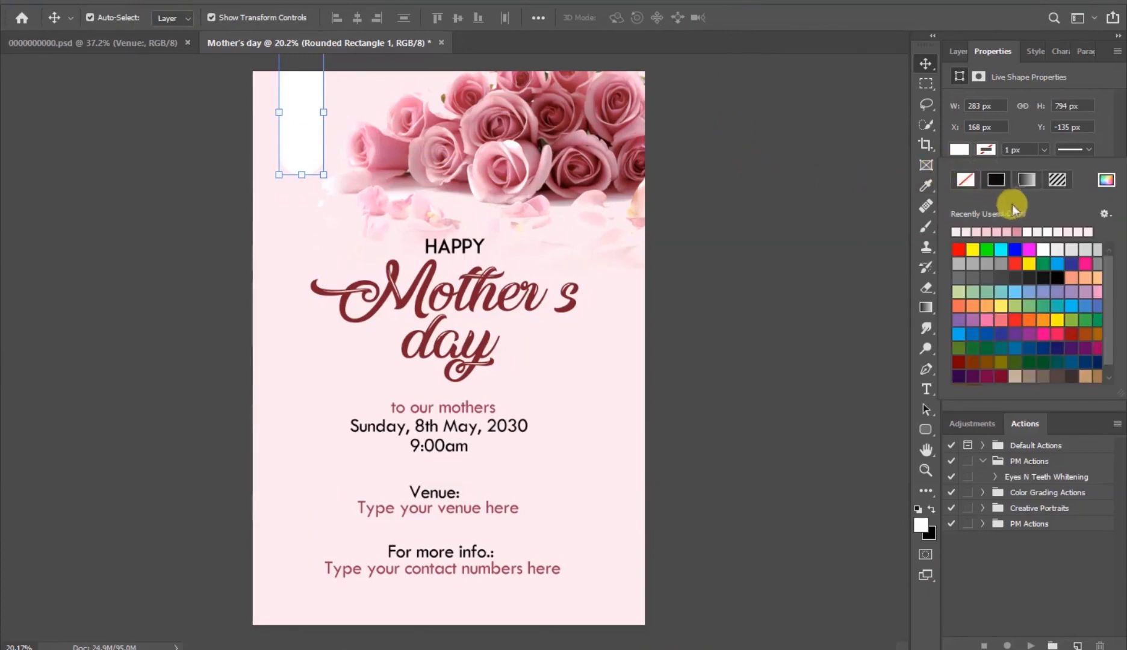
click(1106, 180)
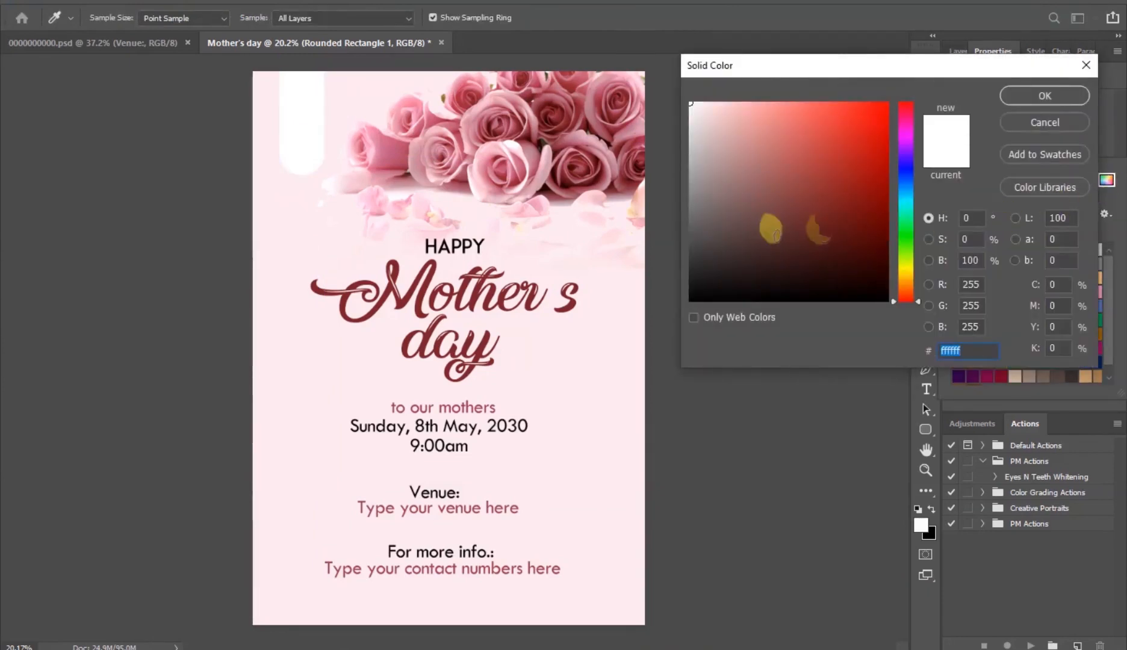
click(370, 131)
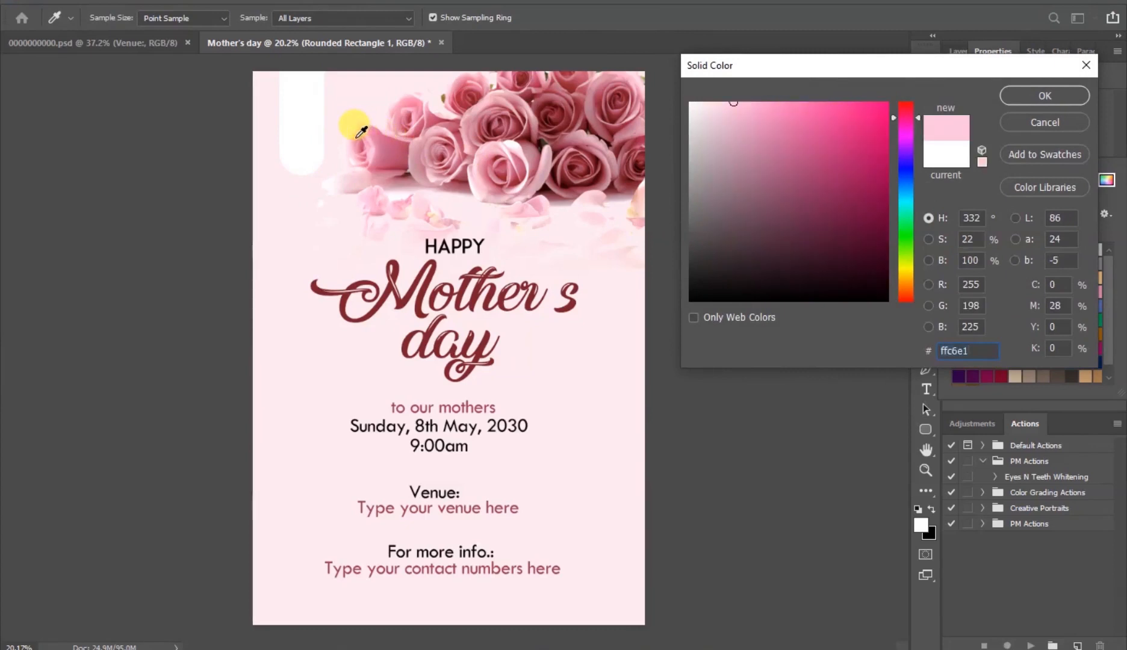
click(358, 137)
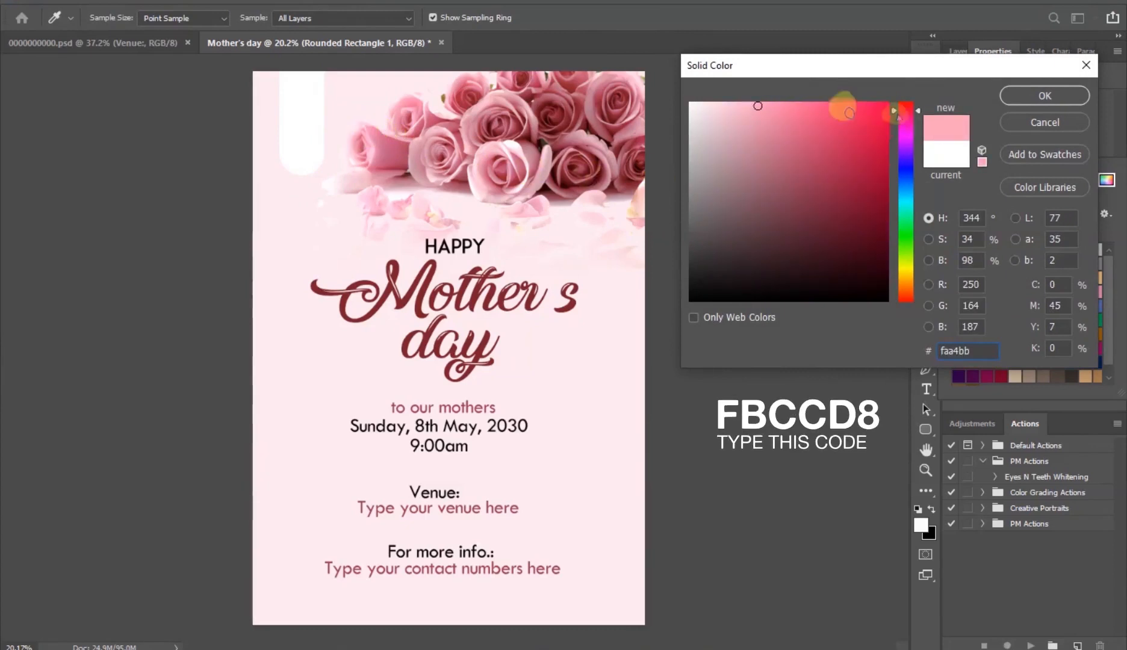
click(723, 104)
text(fbccd8)
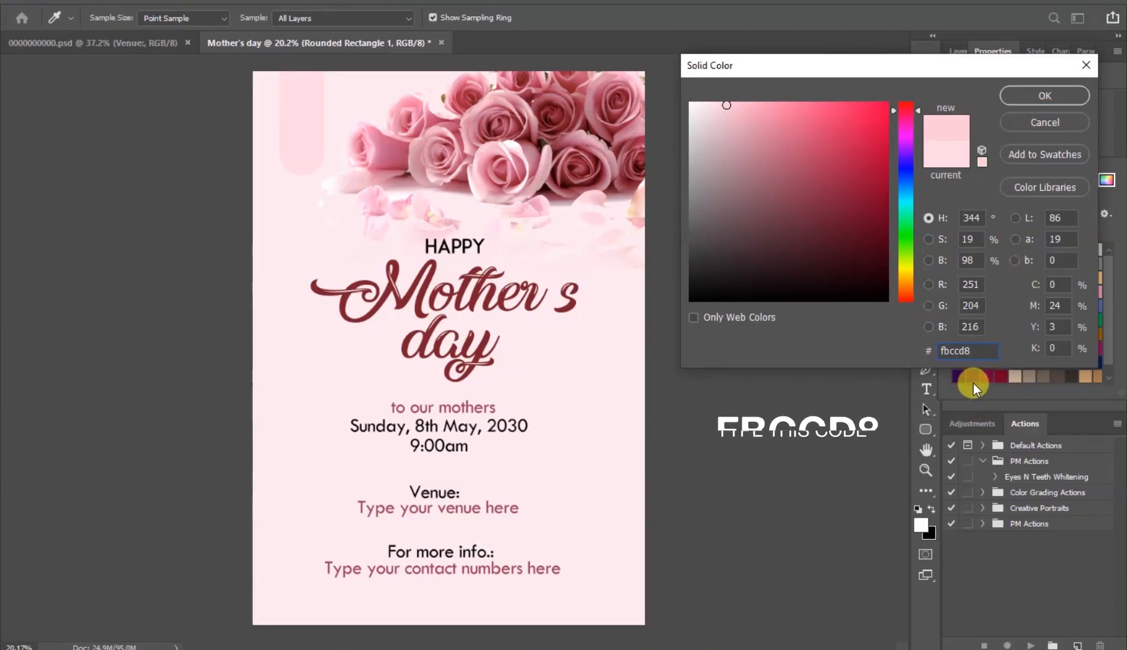
click(1031, 96)
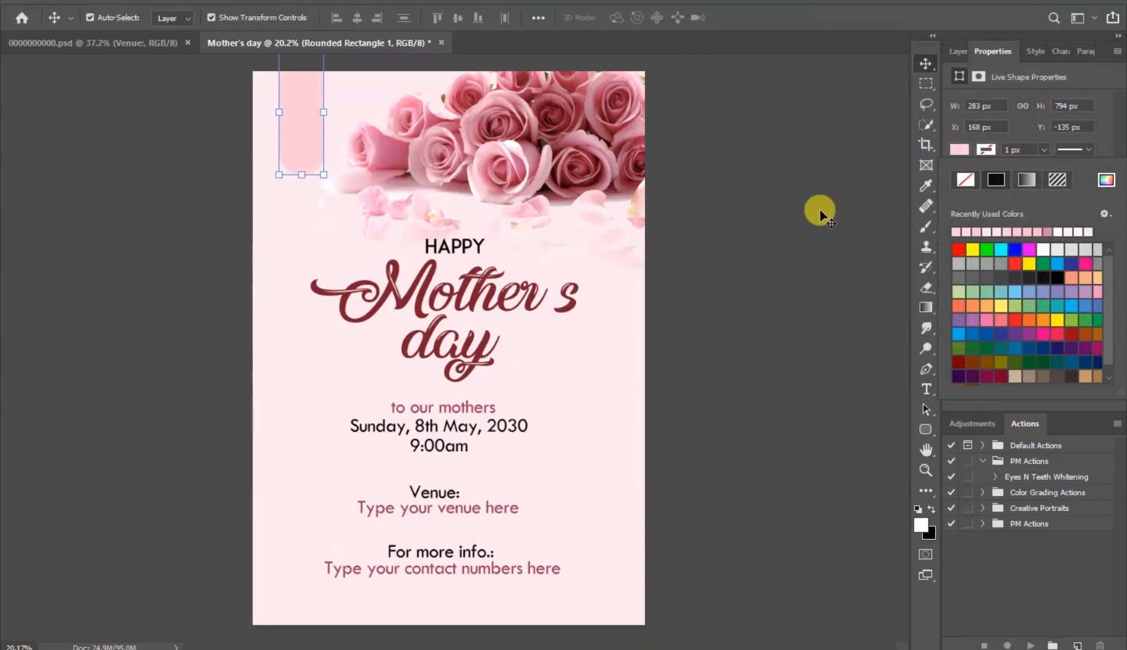
click(821, 212)
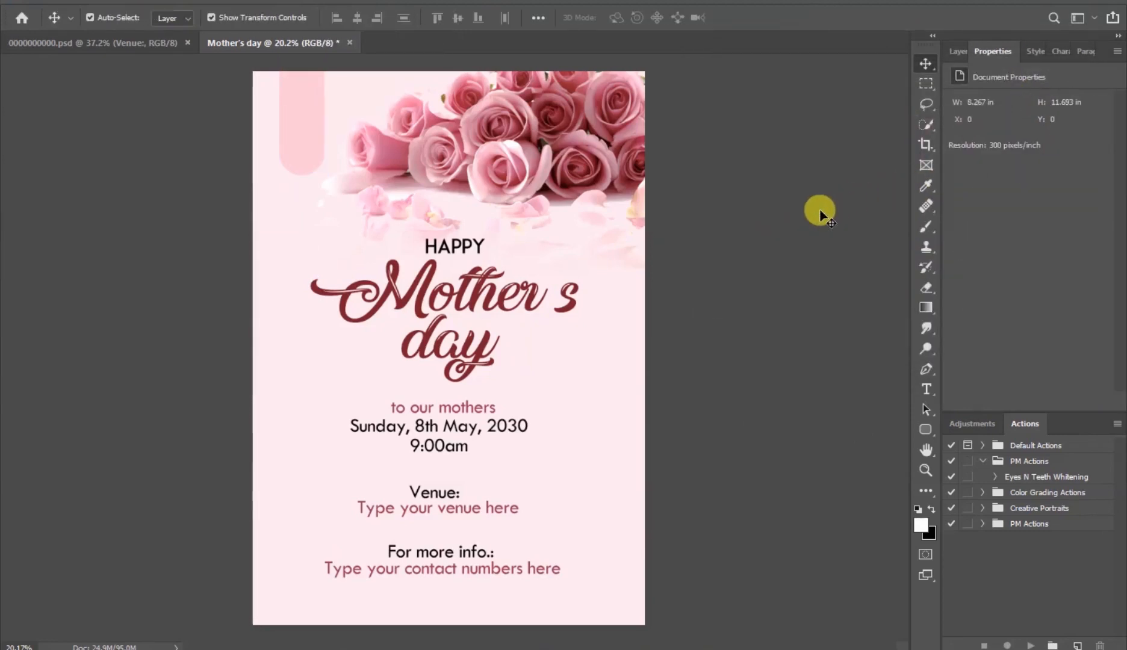
- Add text reading CHURCH NAME HERE on three lines inside the pill shape
click(930, 390)
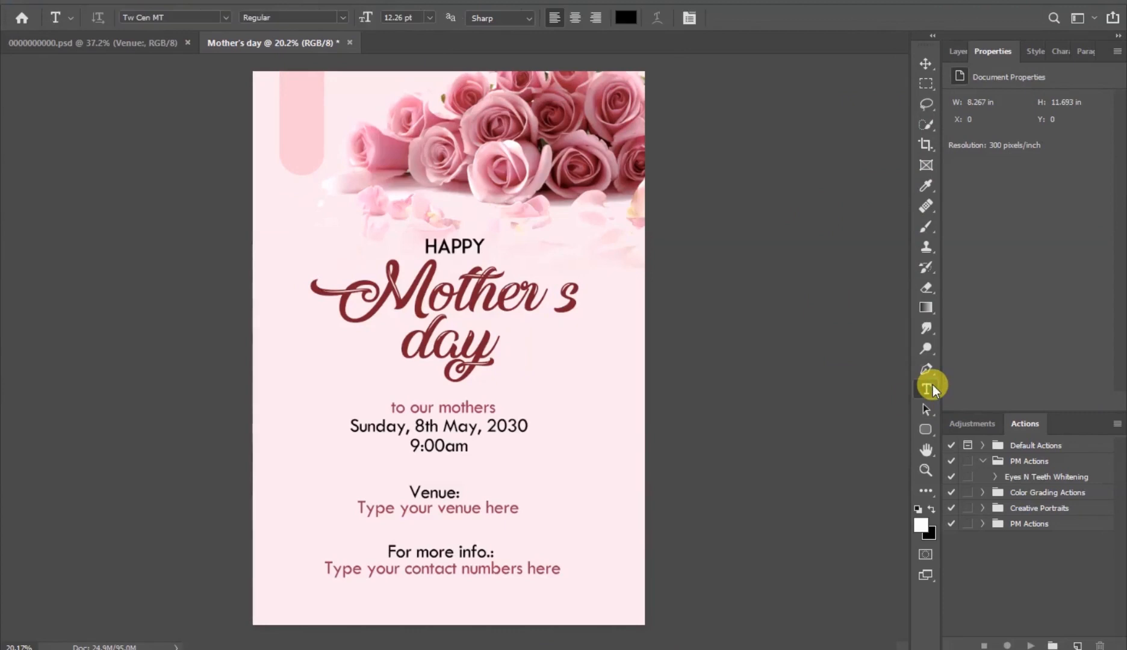
click(292, 122)
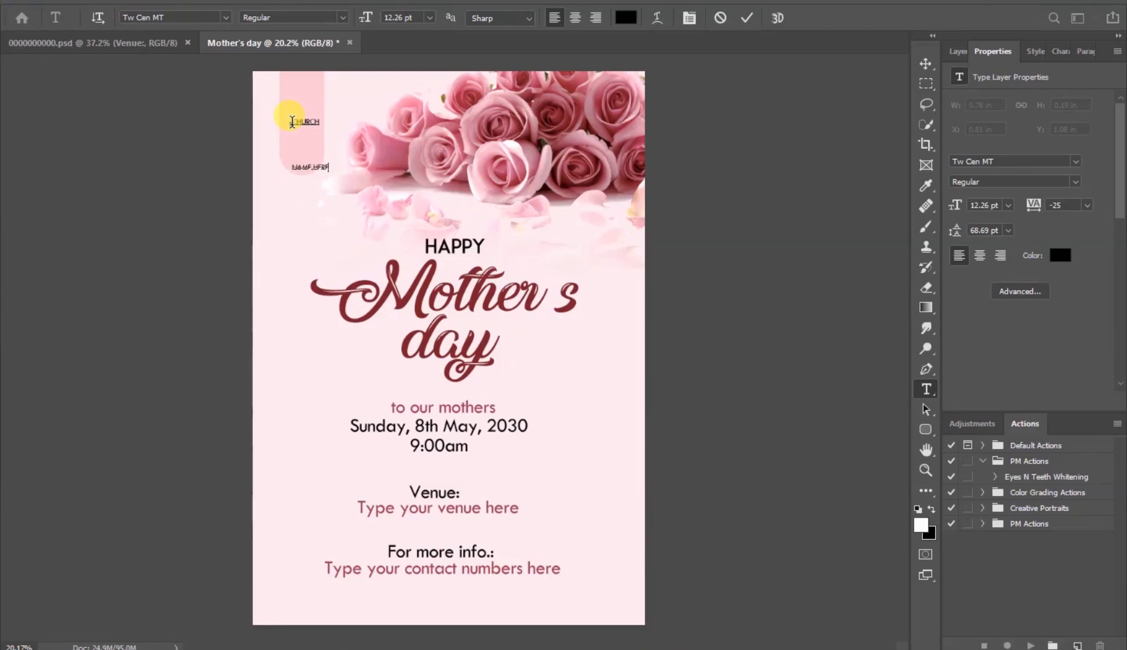
key(Return)
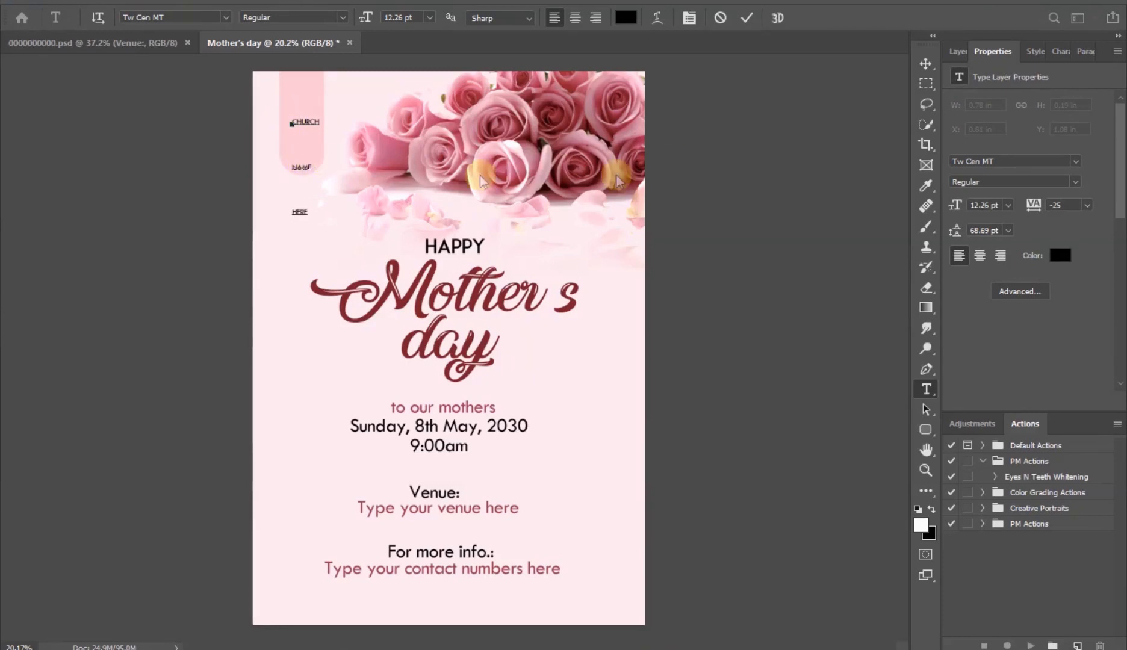
click(747, 19)
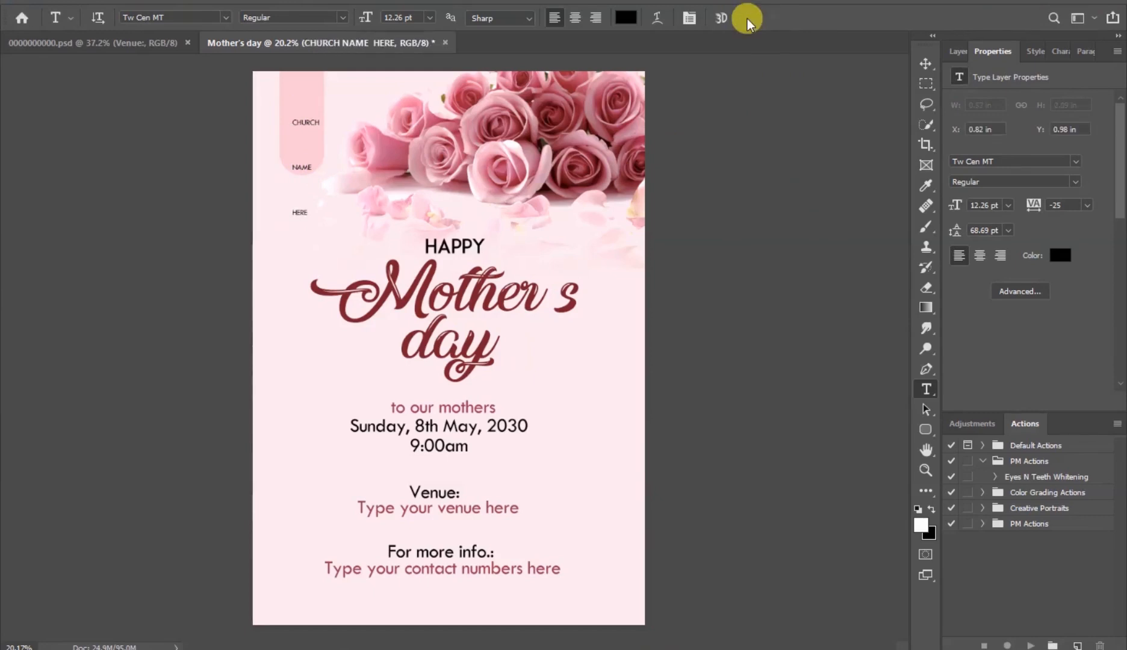
- Set the church name text's leading to 12 pt
click(1009, 232)
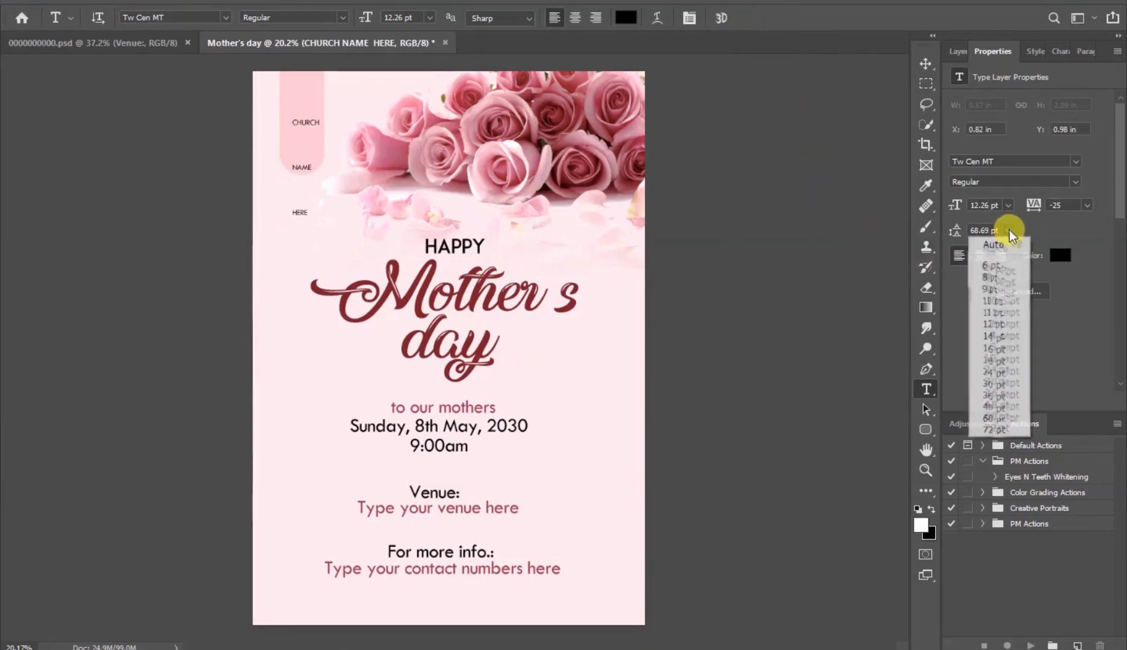
click(996, 323)
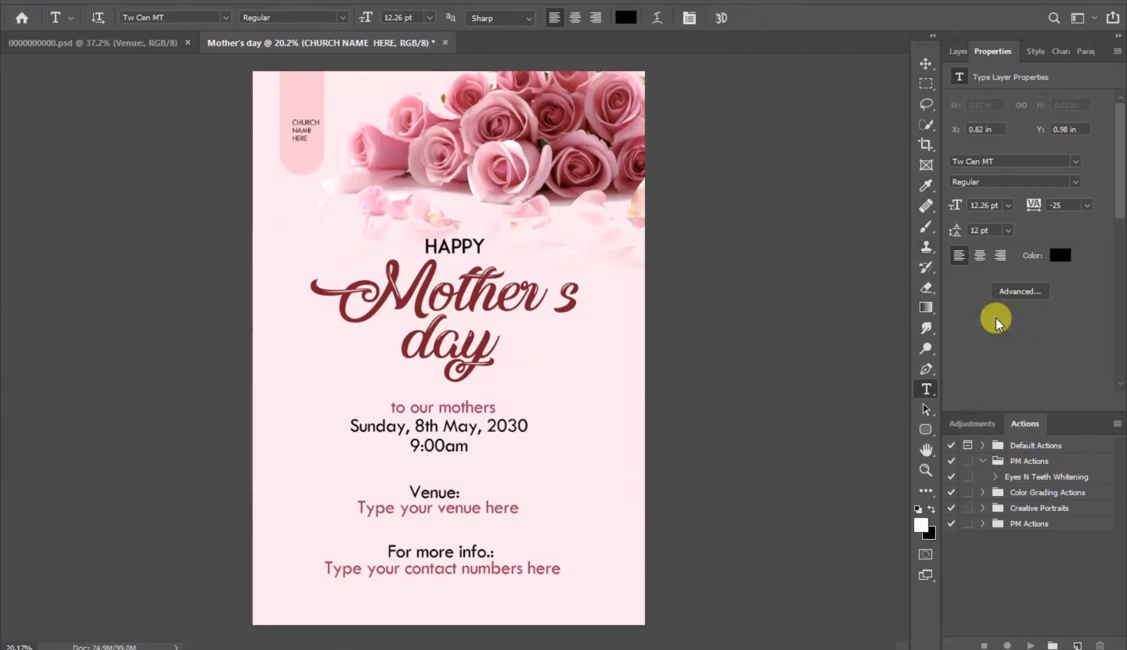
- Make the church name text bold, center-align it and position it at the top of the pill
scroll(295, 98, up, 4)
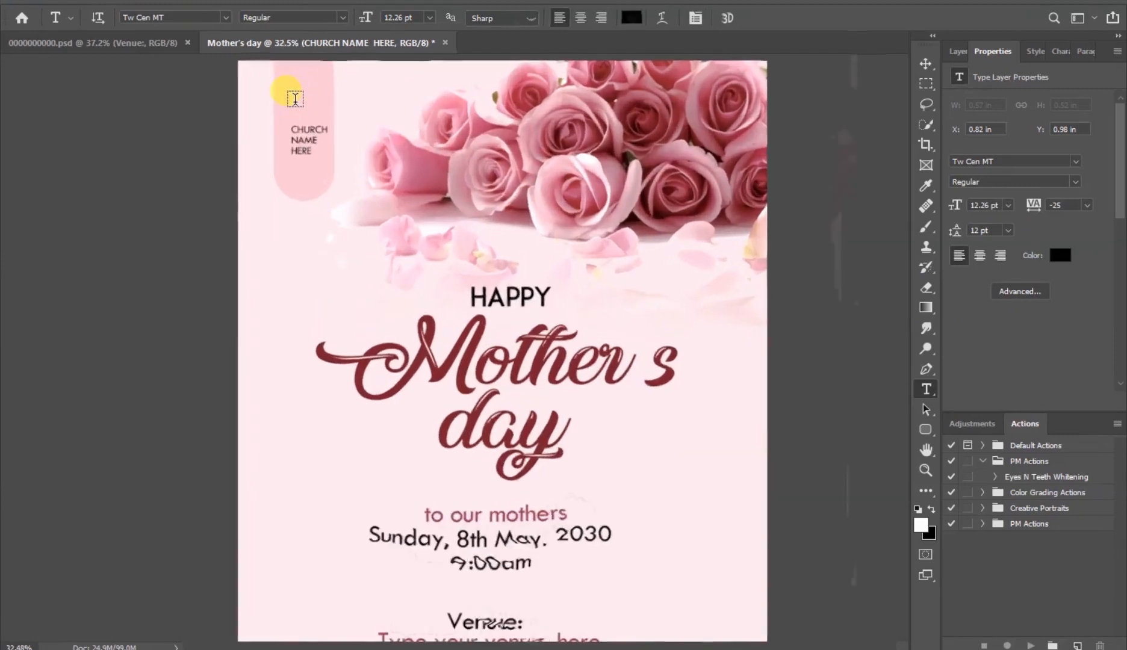
click(926, 64)
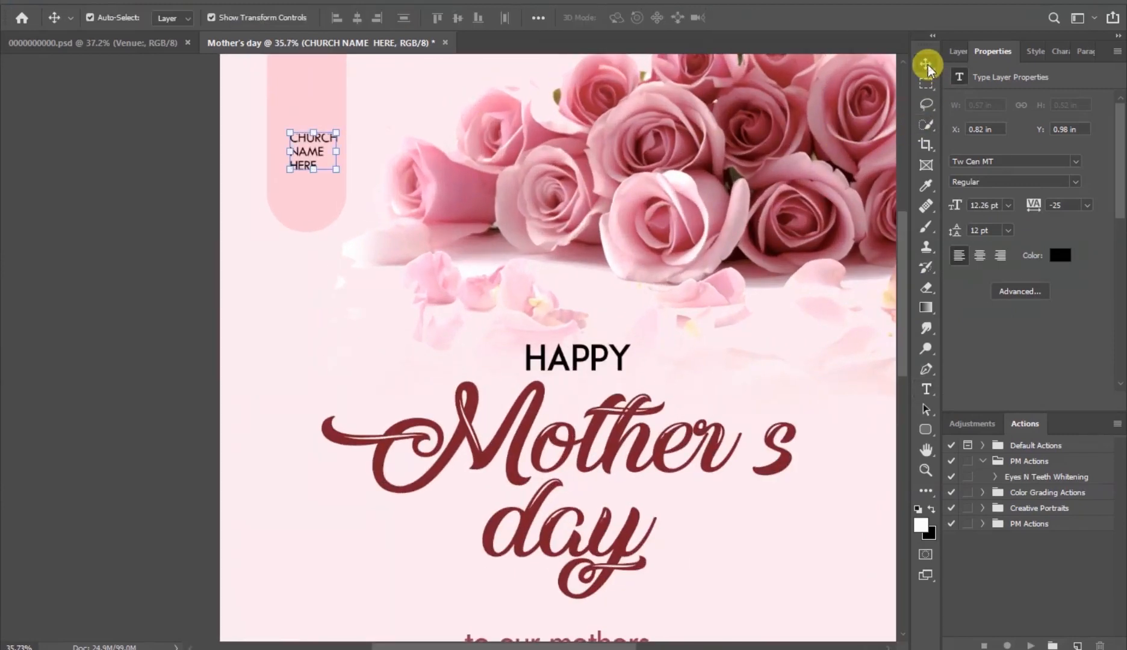
click(1077, 184)
click(1014, 220)
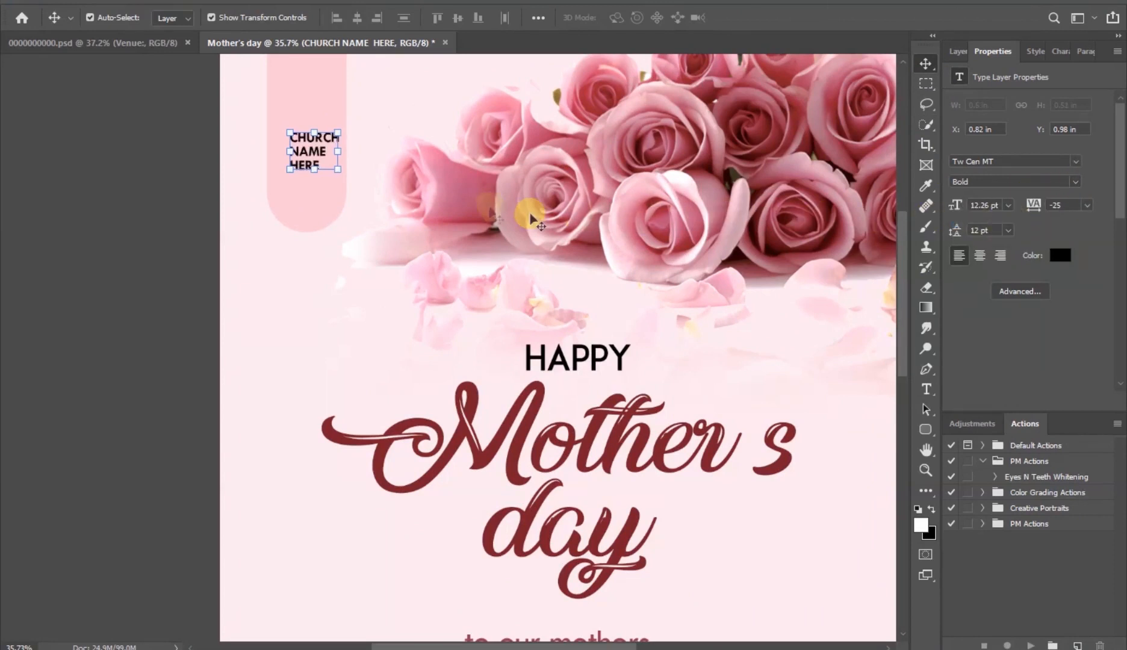
mouse_move(307, 156)
mouse_down()
mouse_move(303, 138)
mouse_move(290, 139)
mouse_move(311, 146)
mouse_up()
click(980, 257)
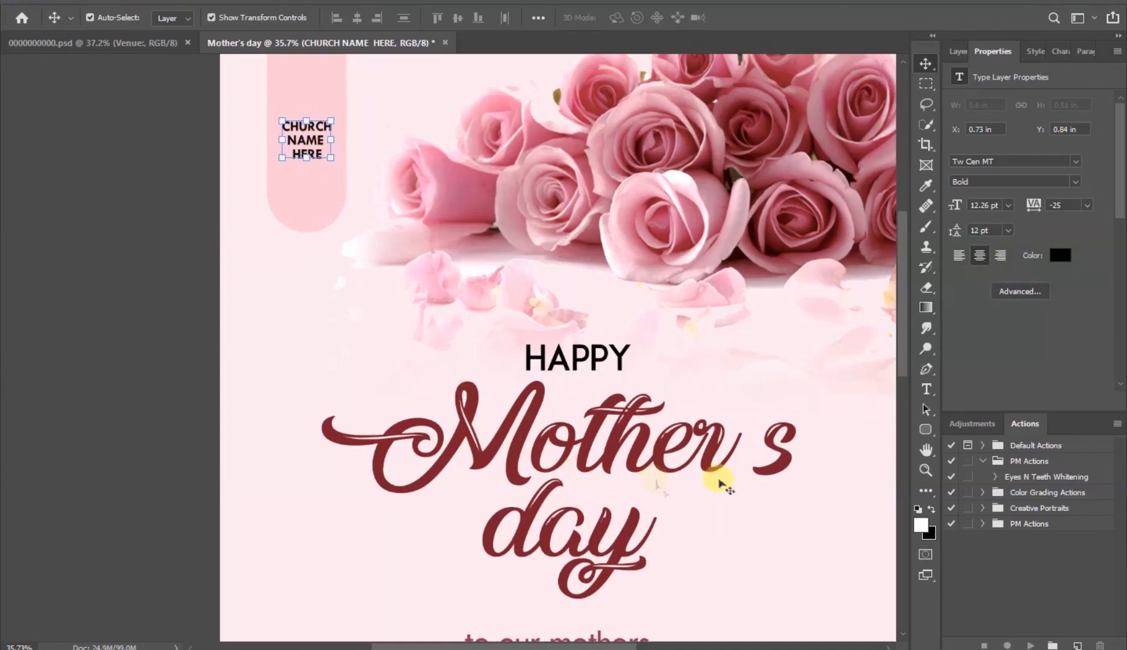
- Draw a white circle inside the pill below the church name and raise the church name text above it
click(926, 430)
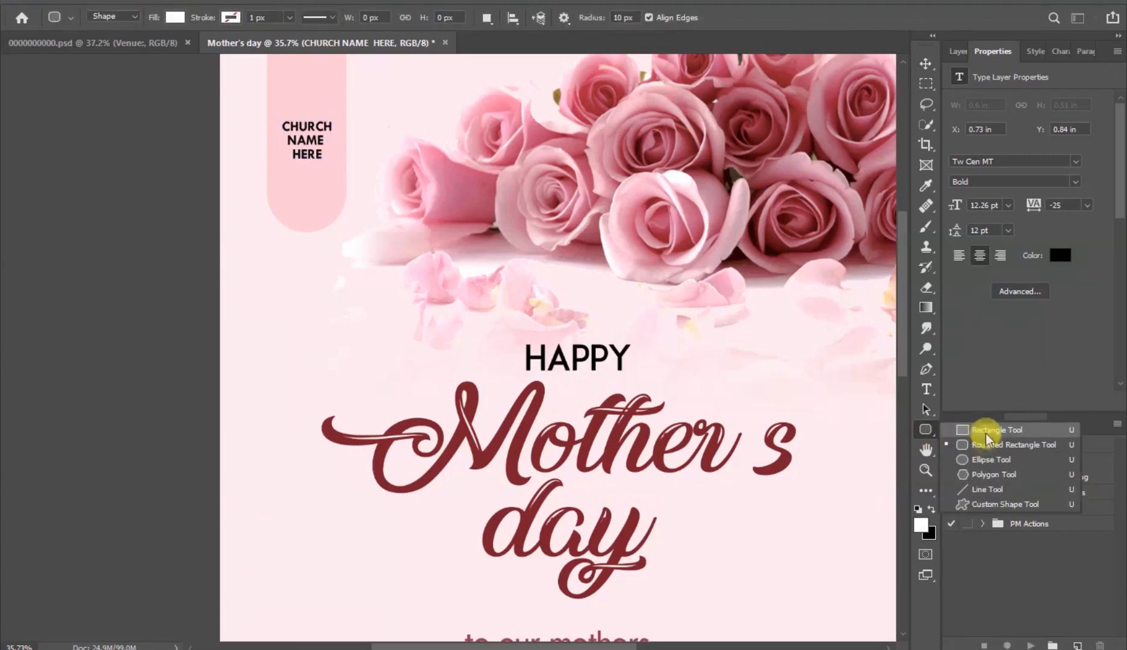
click(1037, 462)
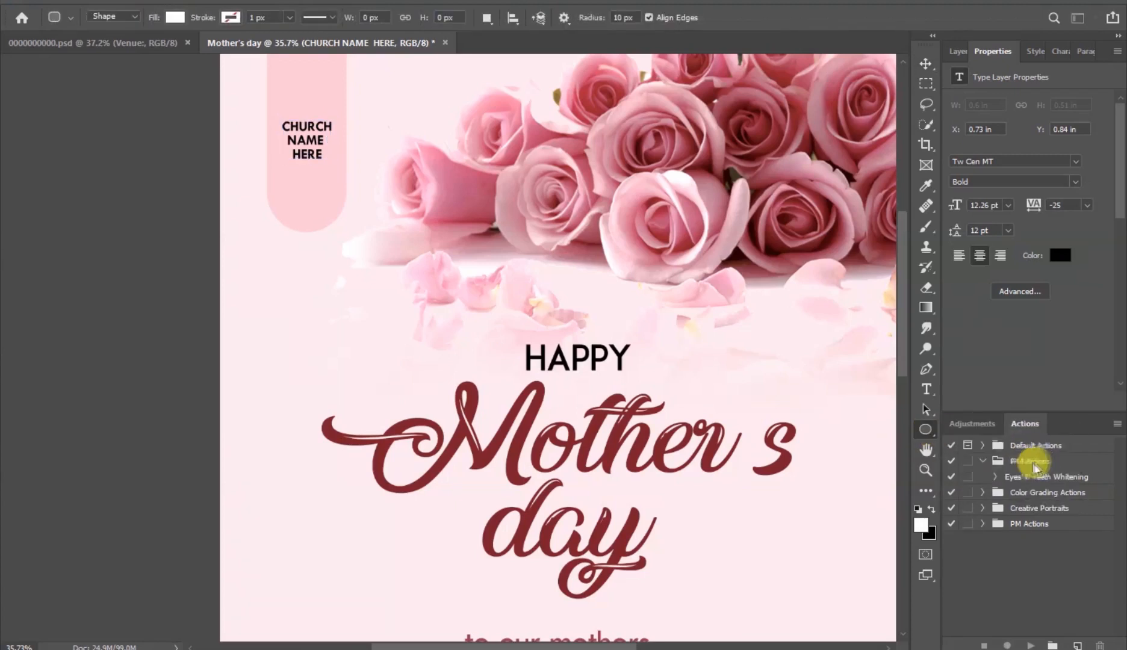
mouse_move(275, 175)
mouse_down()
mouse_move(327, 227)
mouse_move(302, 195)
mouse_up()
click(926, 63)
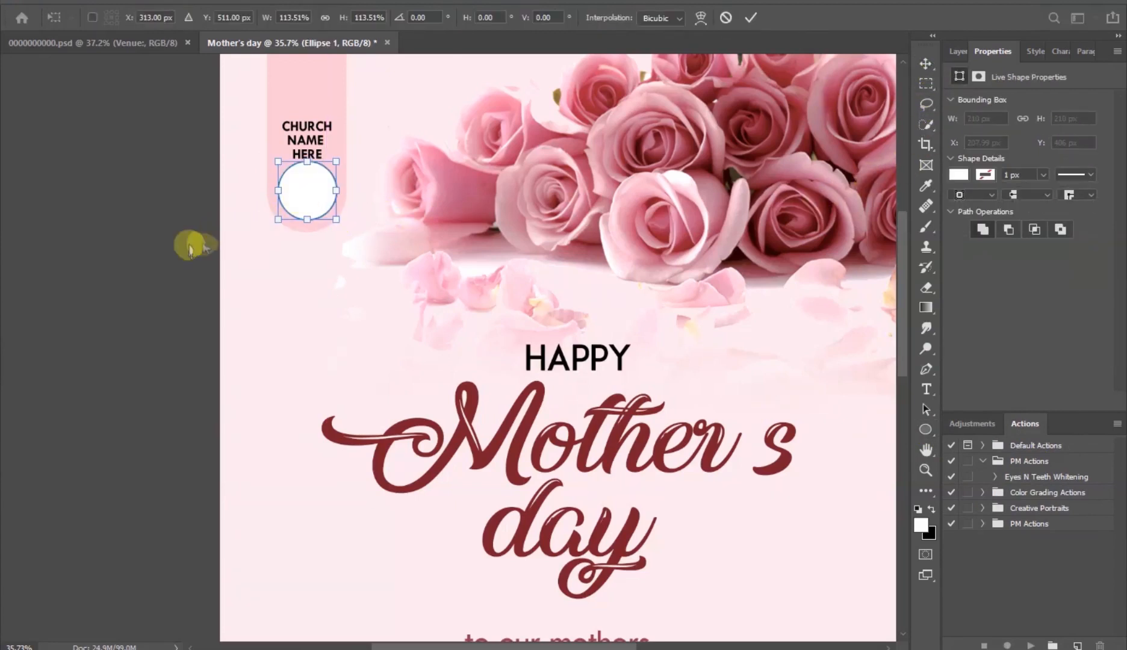
key(Left)
key(Return)
drag(311, 131, 310, 112)
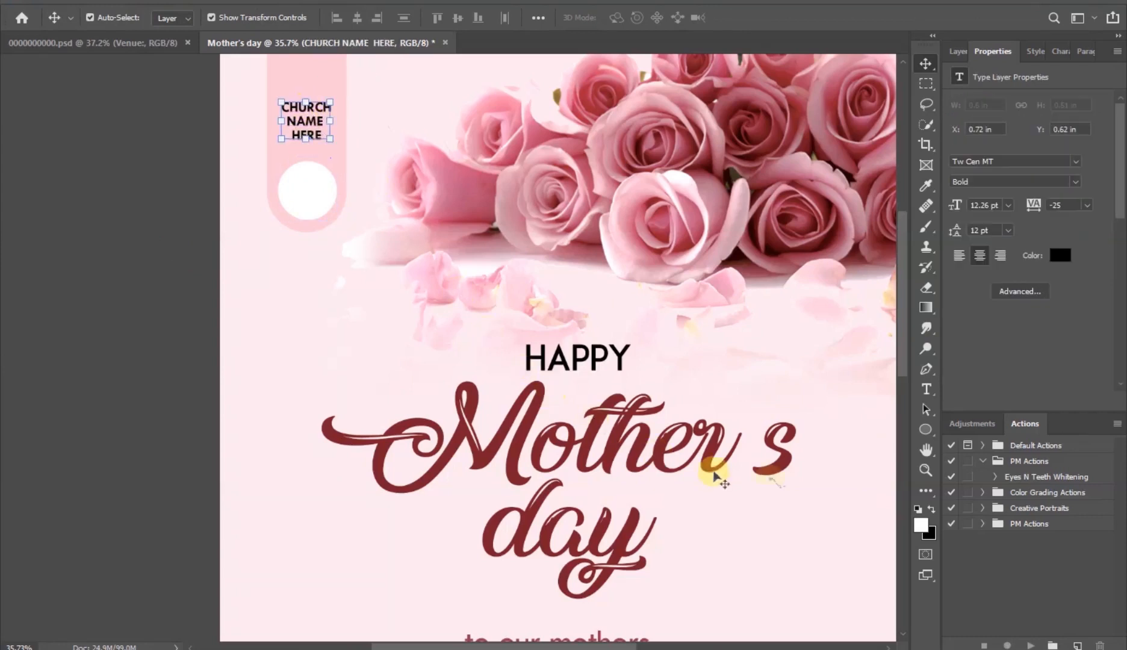
- Add text reading LOGO inside the white circle
click(928, 390)
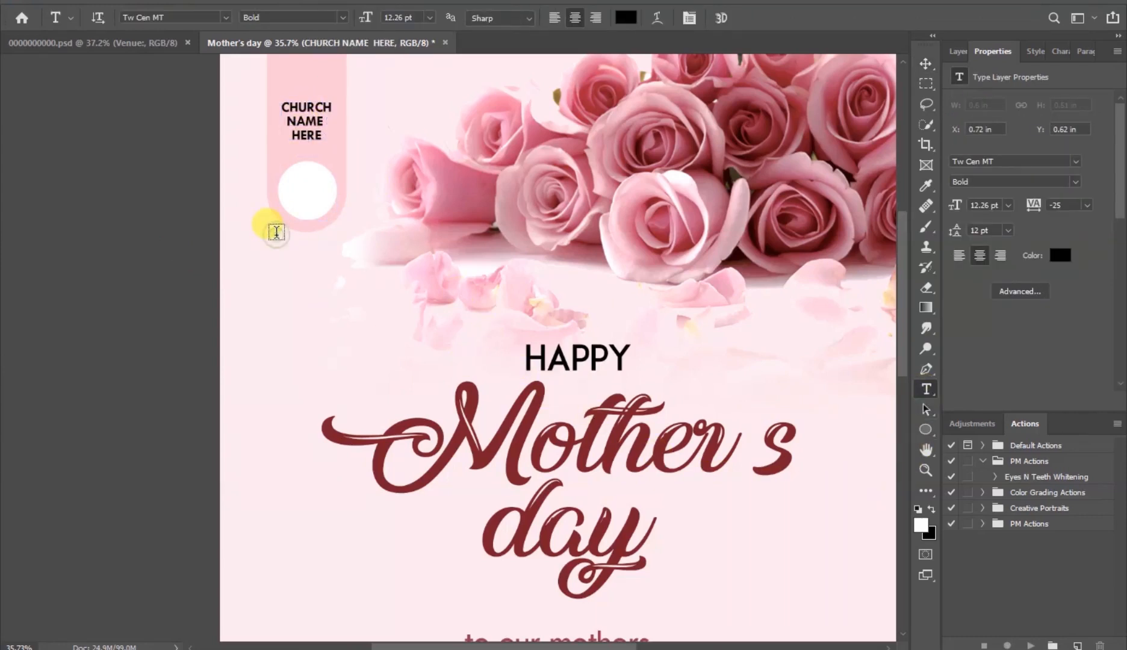
click(275, 232)
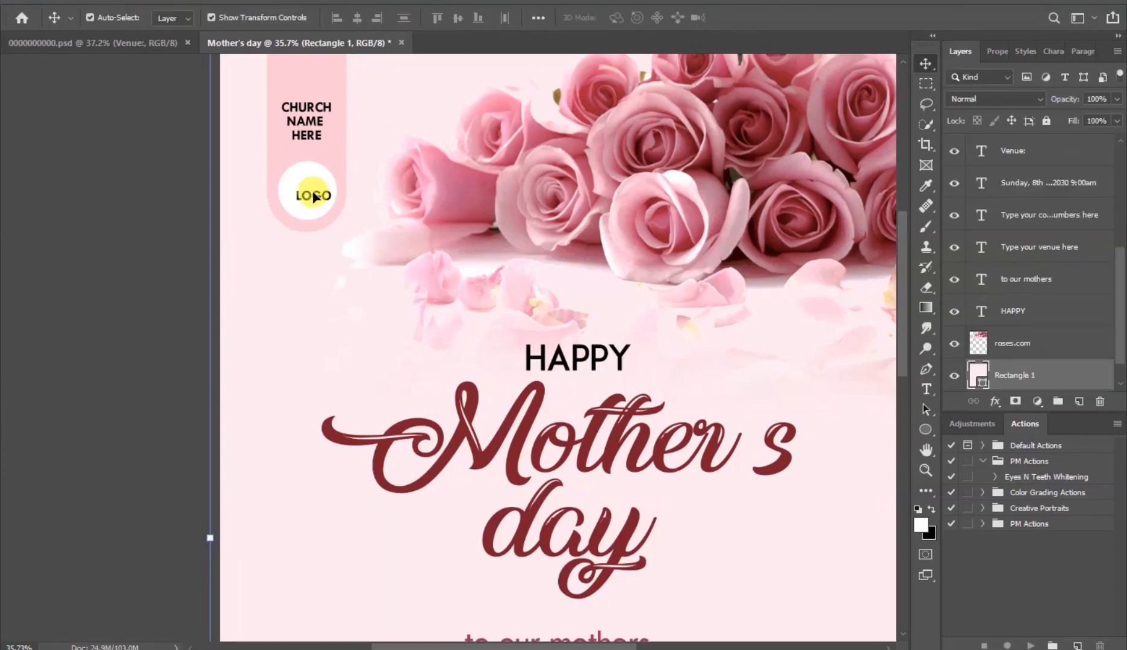
- Nudge the LOGO text to the circle's centre and scale the church name text up to 120%
drag(313, 197, 307, 193)
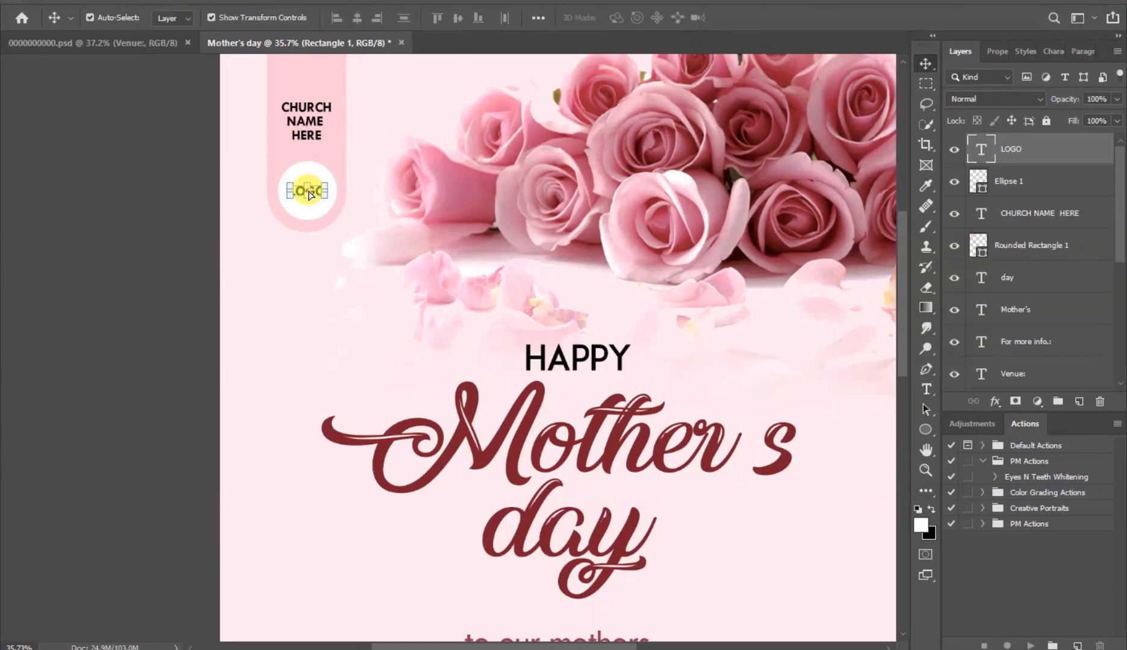
click(312, 126)
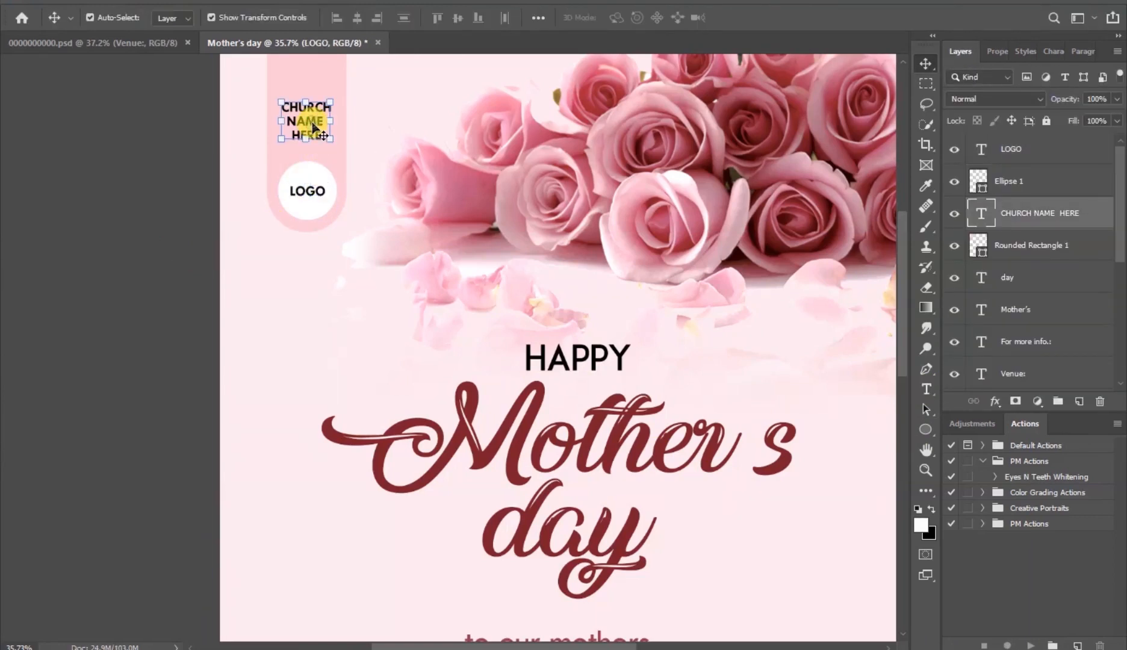
click(306, 142)
drag(306, 142, 305, 146)
drag(307, 95, 307, 92)
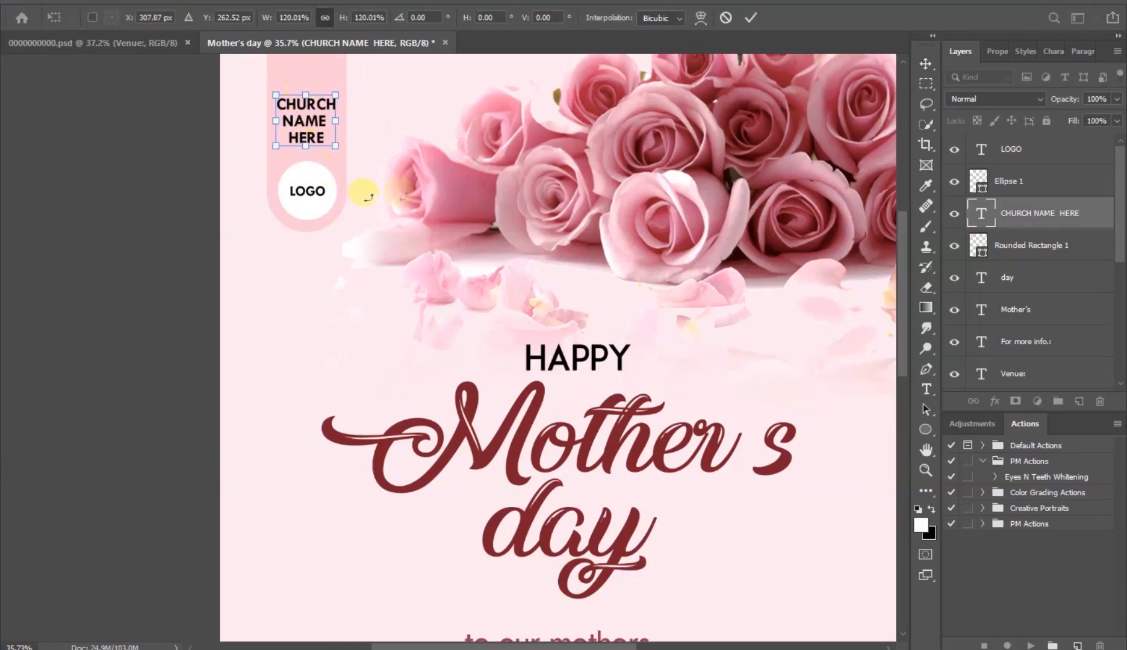
click(752, 18)
click(173, 216)
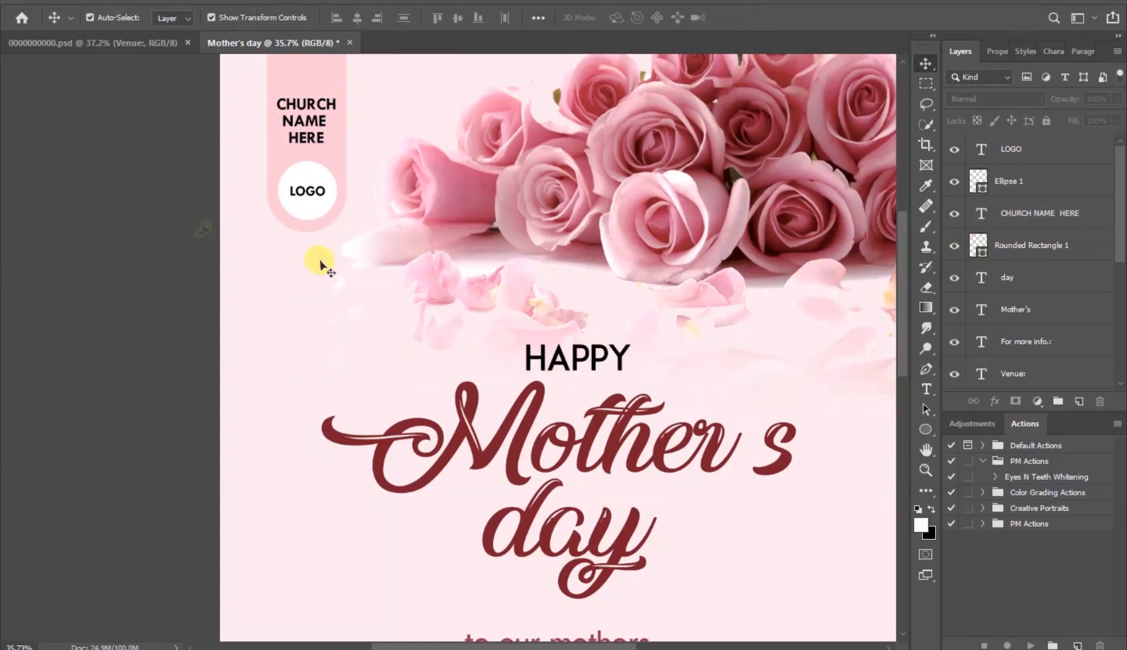
- Draw a rectangle inset from the poster edges, about 2234 by 3212 px, with the Rectangle tool
key(ctrl+0)
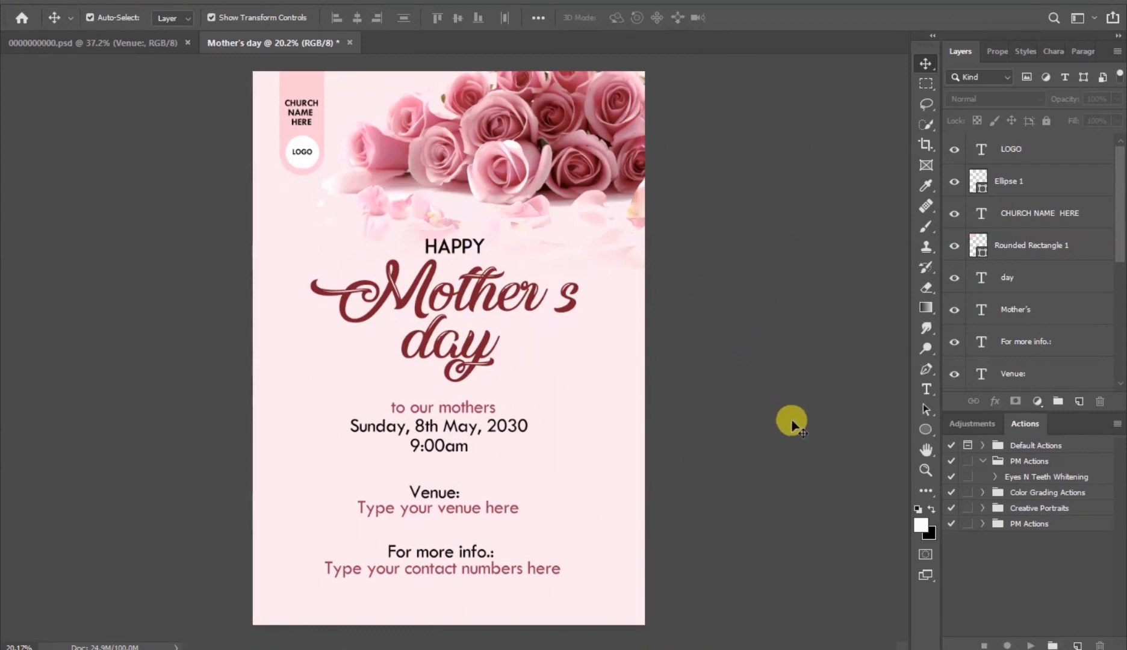
click(926, 431)
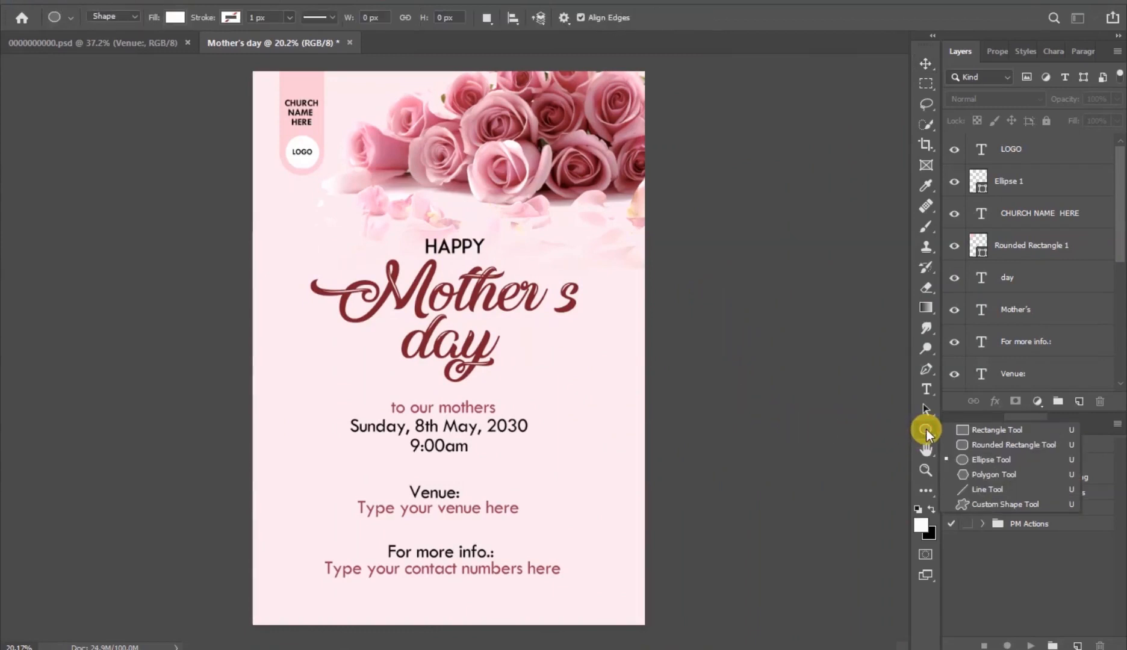
drag(930, 430, 994, 435)
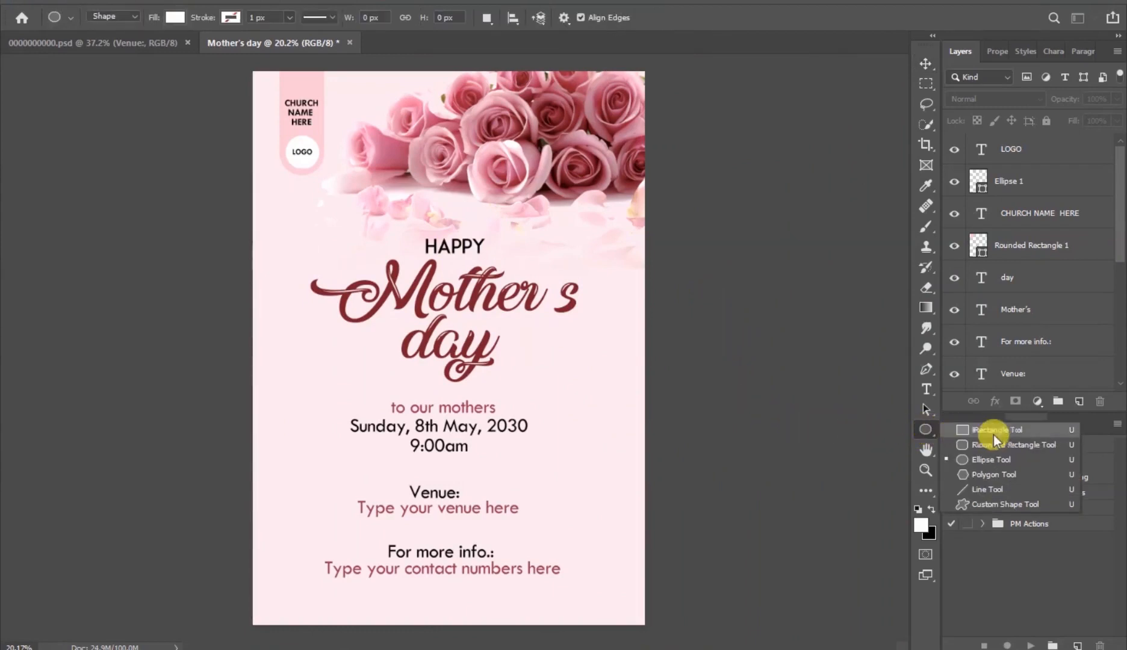
click(1039, 428)
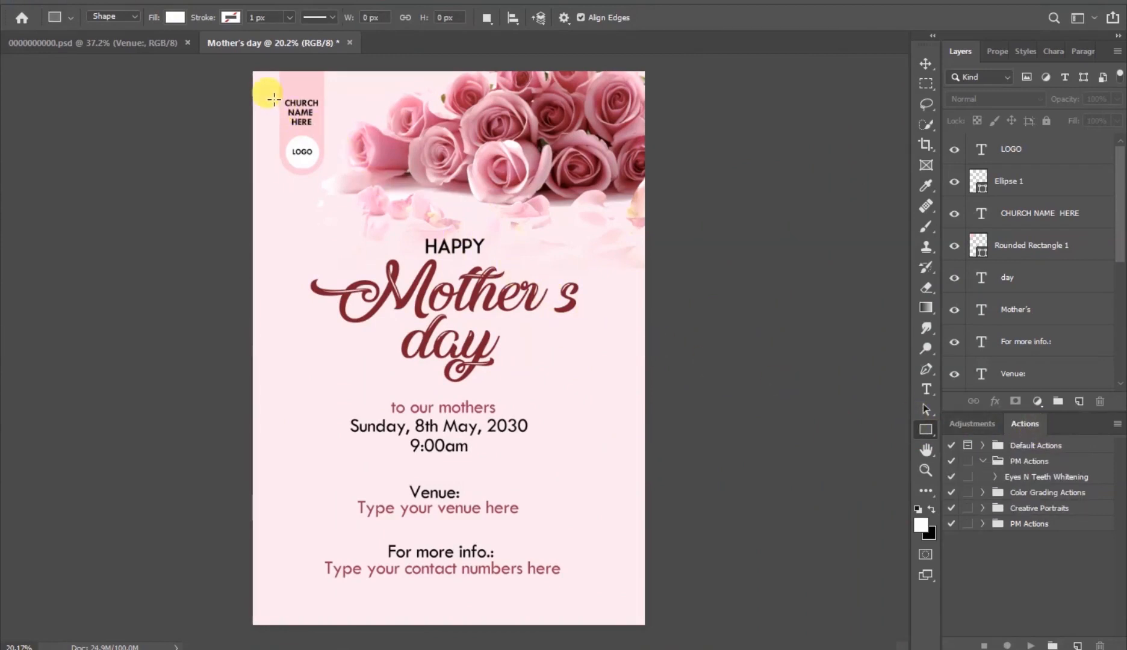
drag(273, 98, 626, 607)
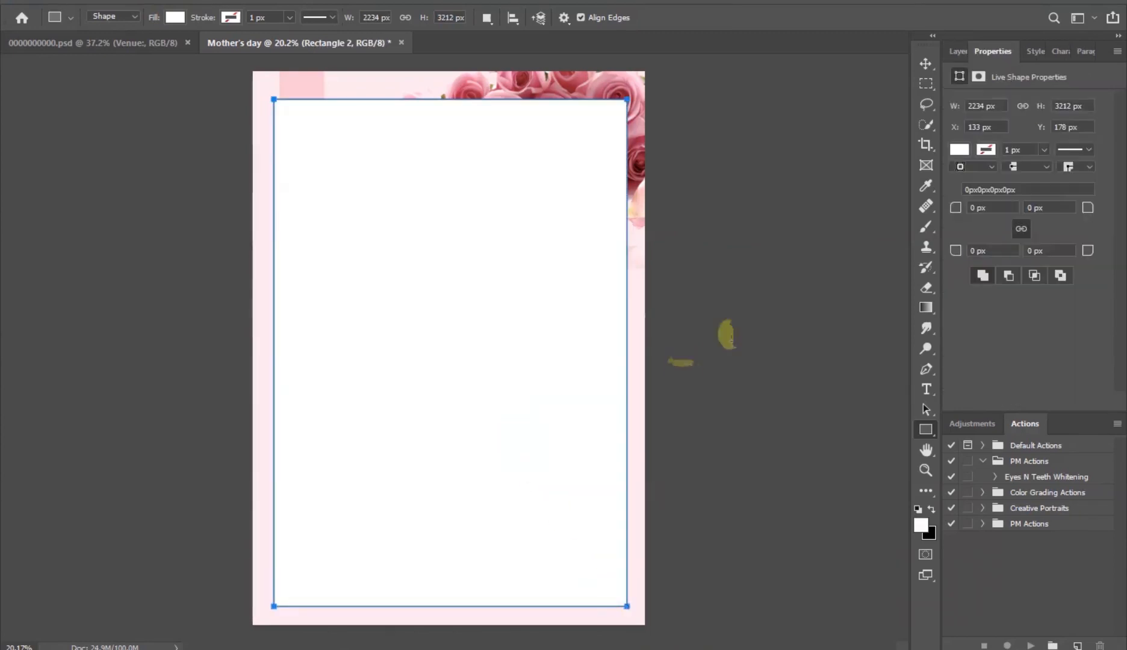
- Move the rectangle slightly up and left and set its fill to no color
click(926, 64)
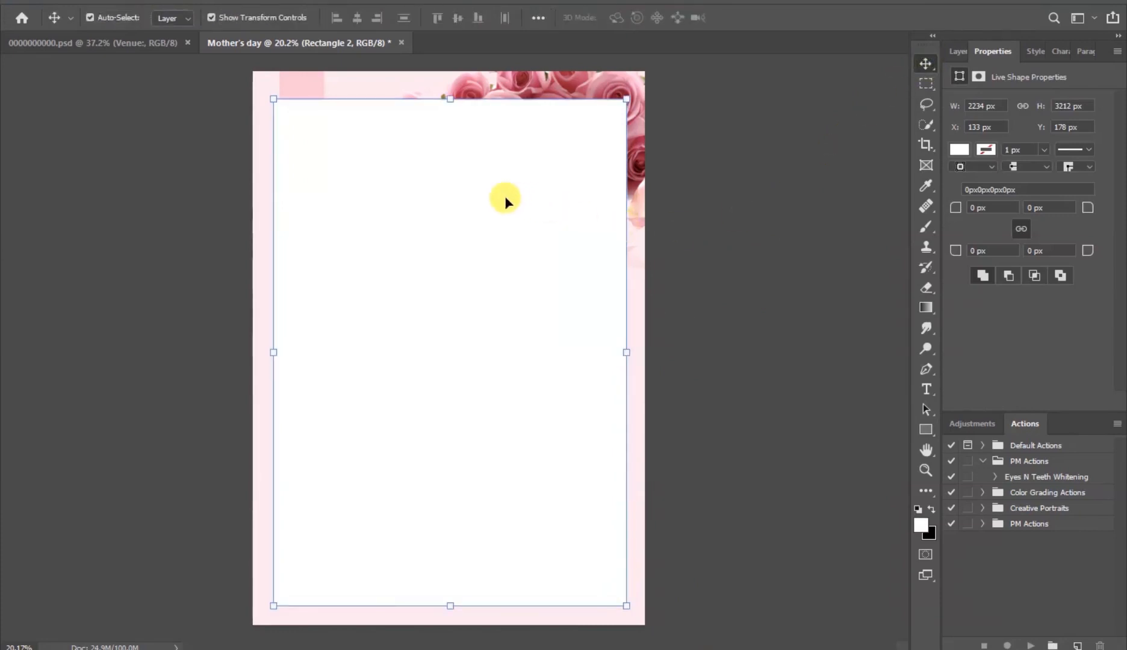
drag(505, 200, 504, 197)
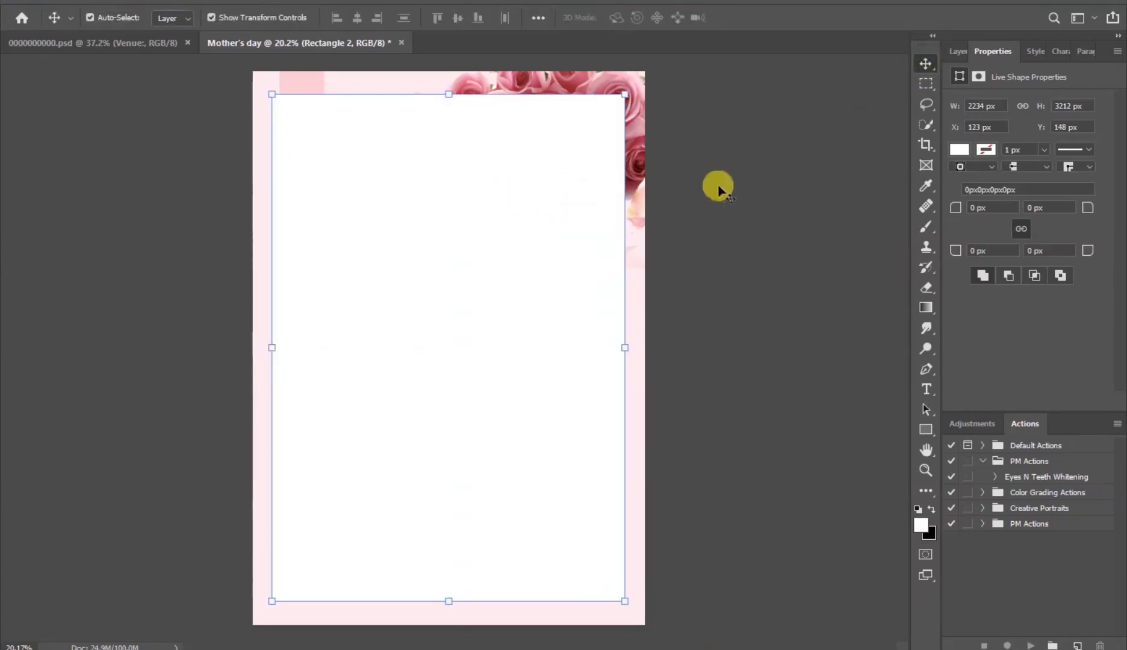
click(961, 150)
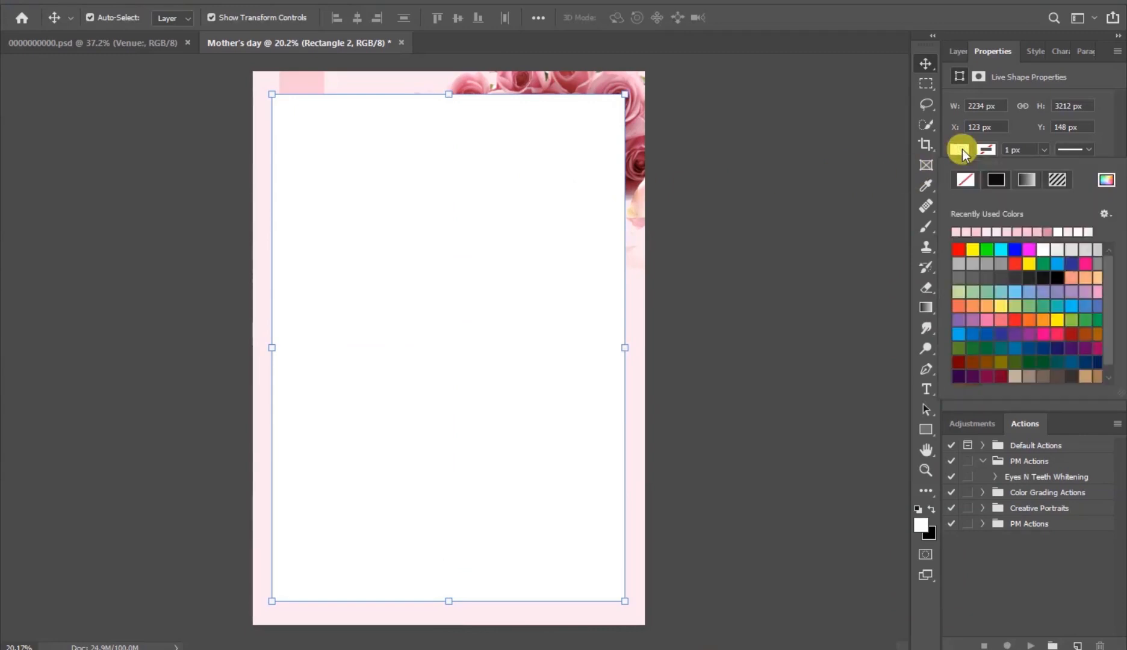
click(966, 179)
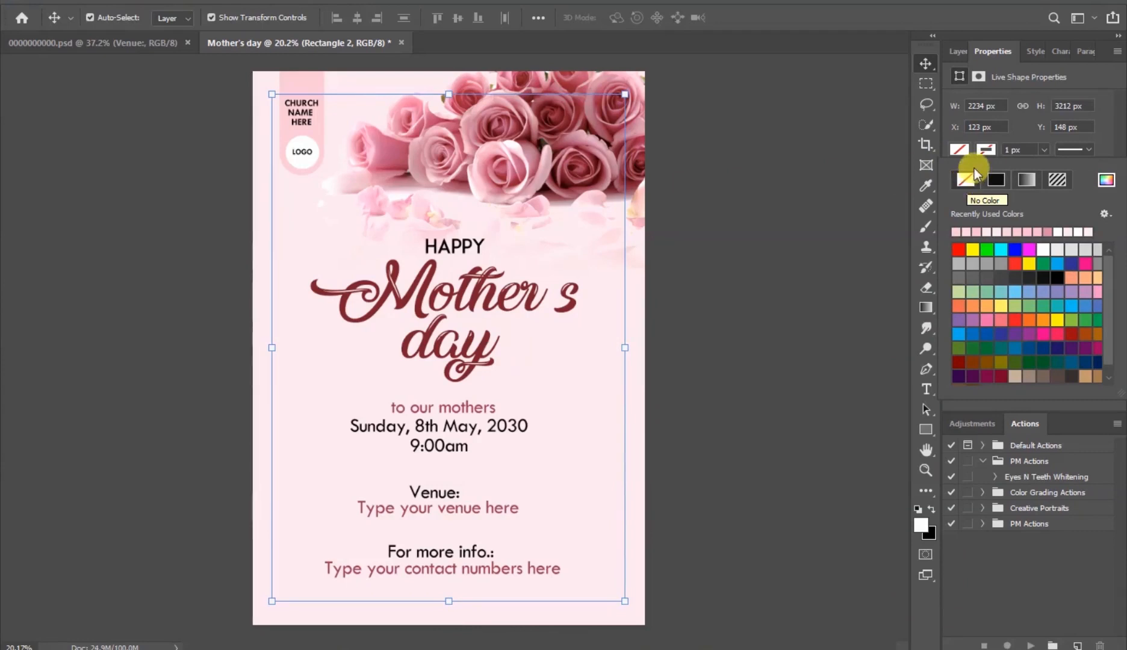
- Give the rectangle a white (ffffff) stroke color
click(986, 150)
click(986, 150)
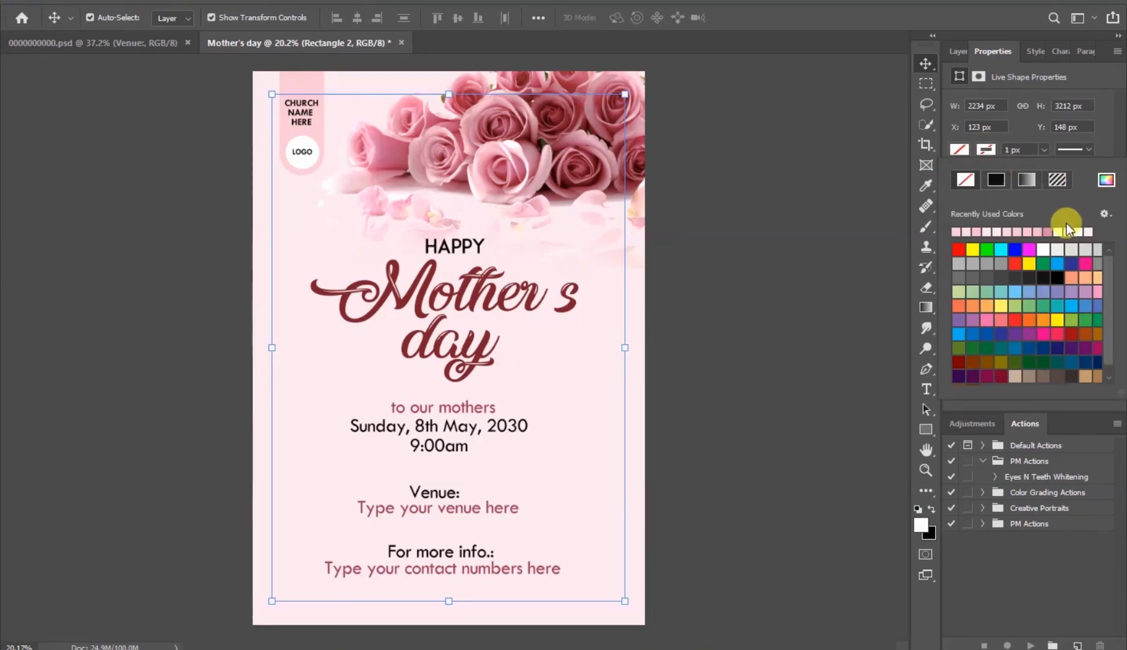
click(1106, 180)
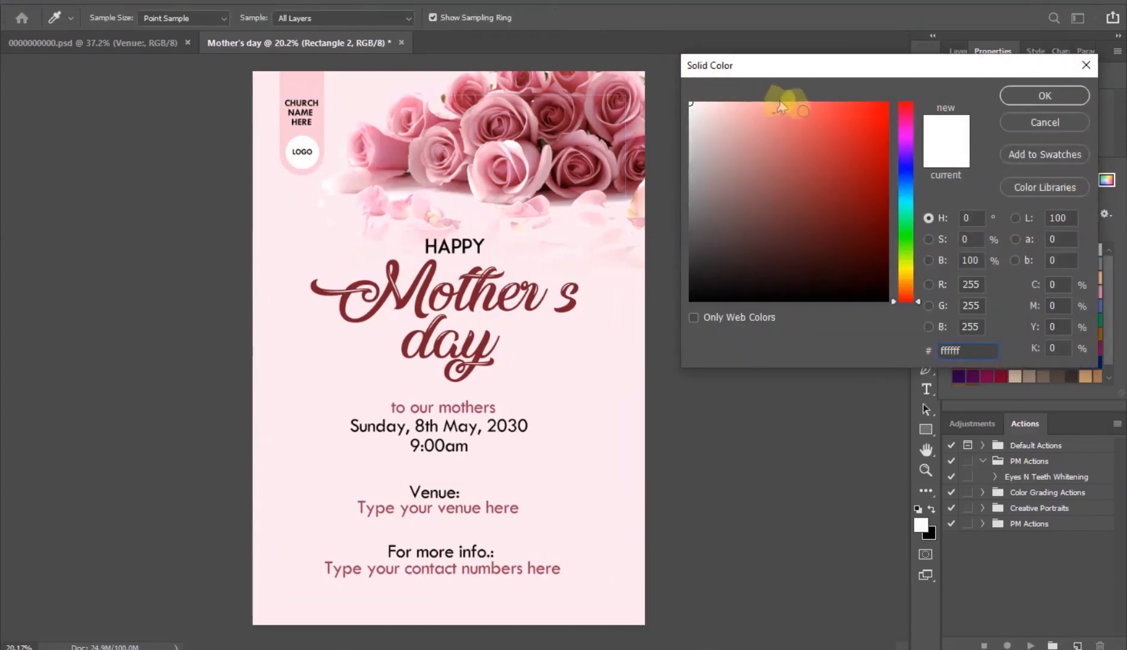
click(1026, 102)
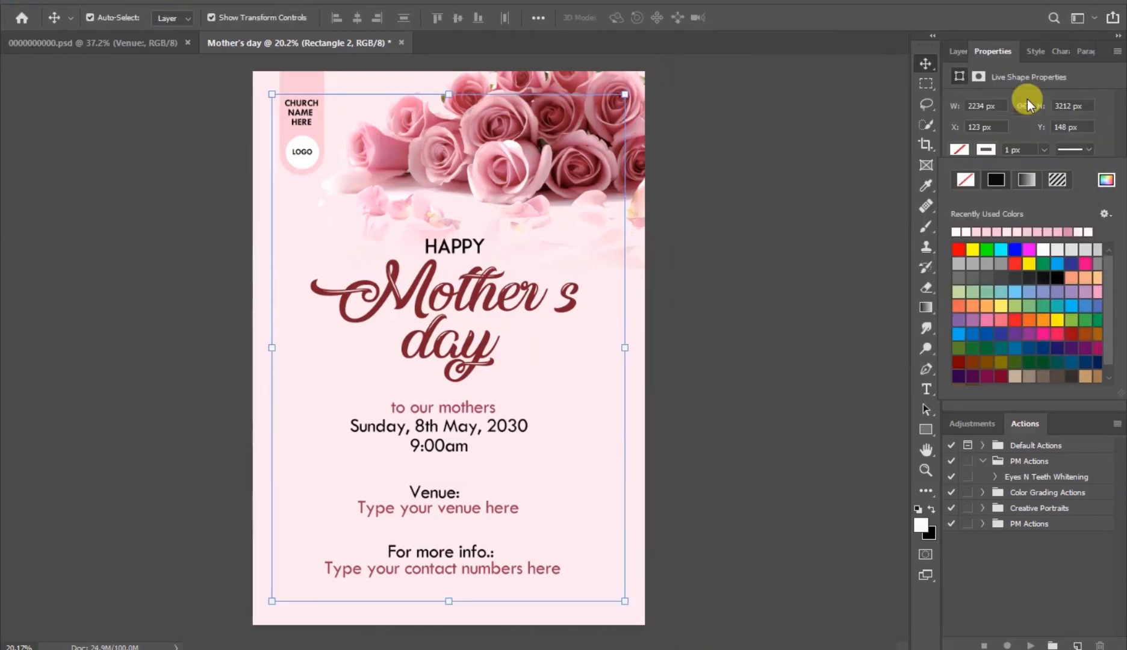
- Set the rectangle's stroke width to about 15.6 px to form a white border frame
click(1046, 148)
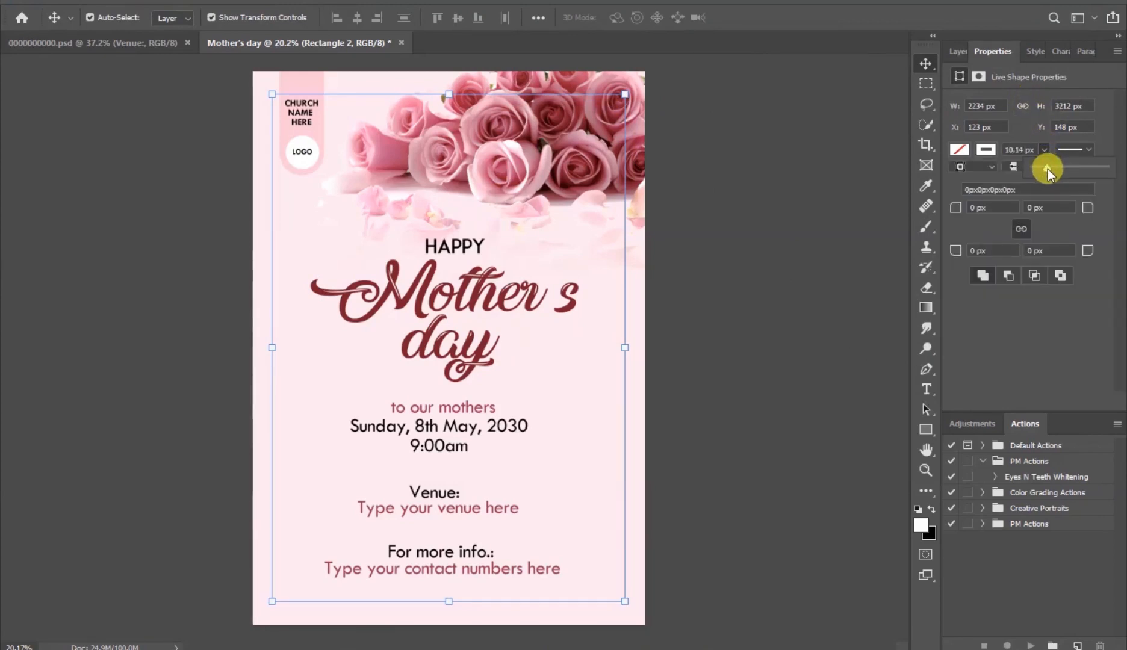
drag(1048, 168, 1047, 171)
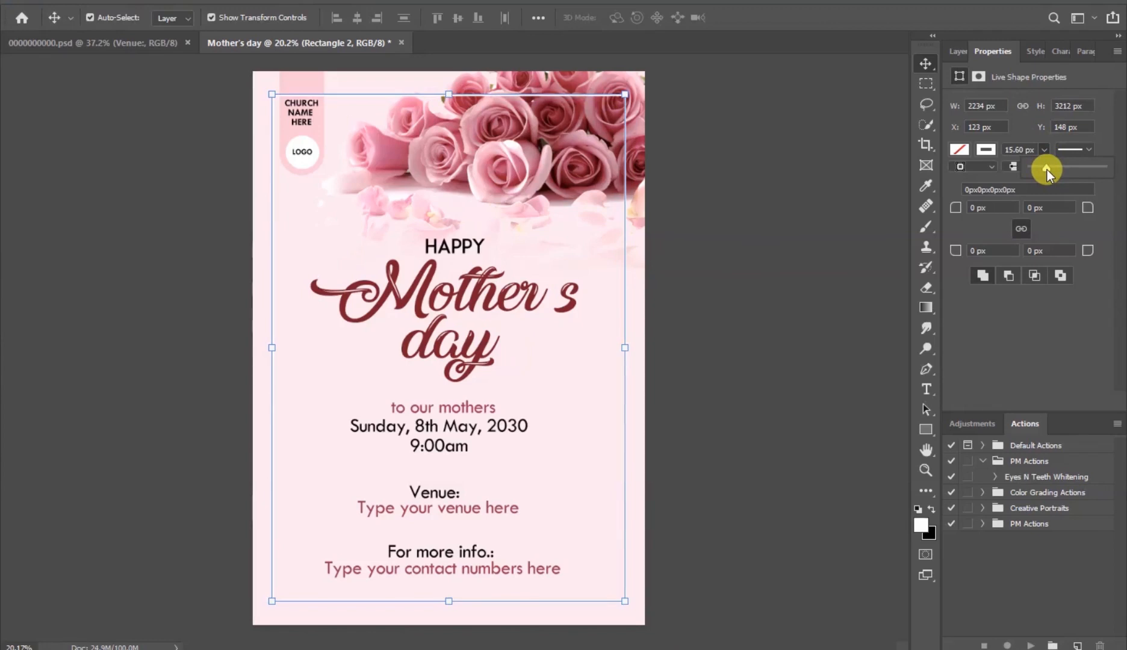
click(795, 218)
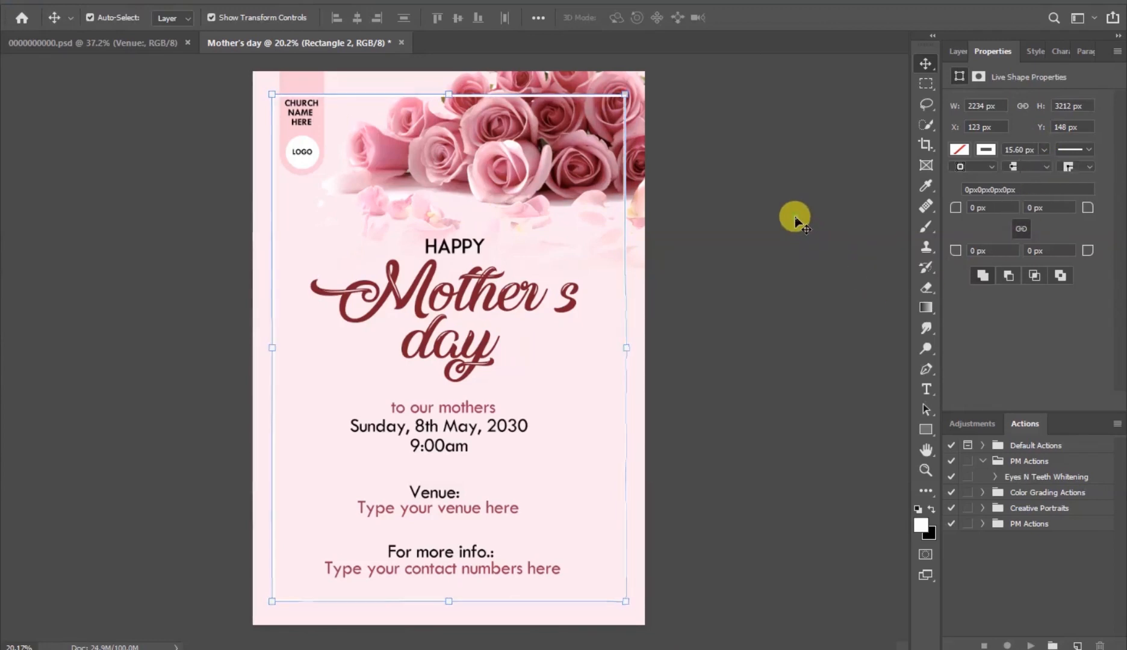
click(795, 218)
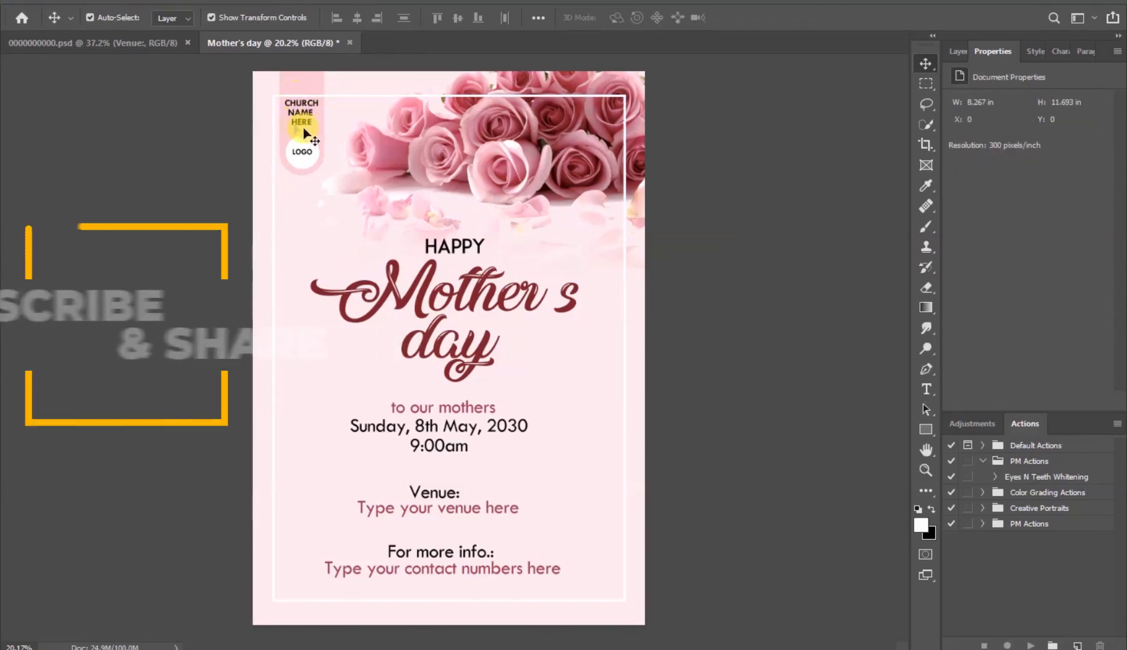